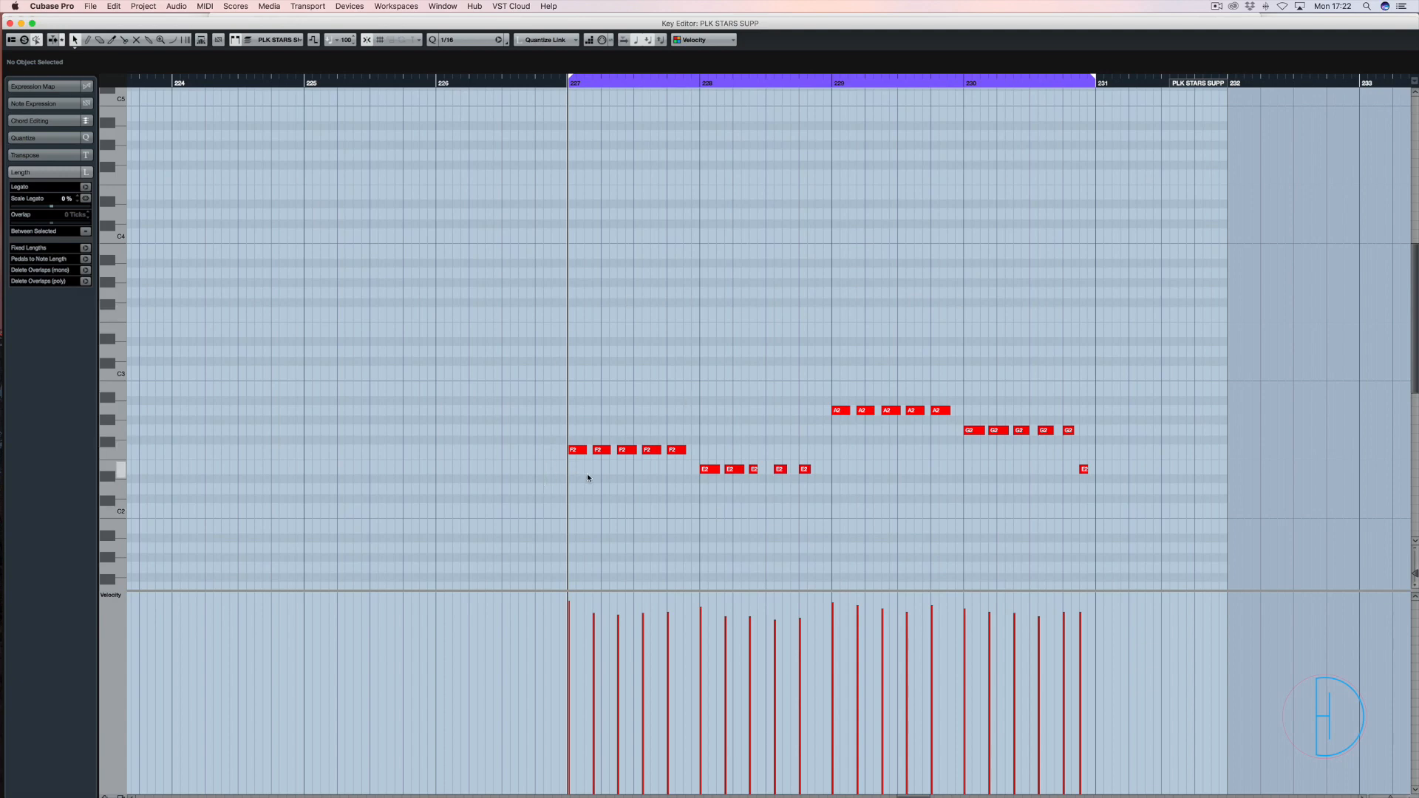
# Switch to Safari and examine the list of scales that fit the notes F, E, A and G
pyautogui.moveTo(542, 424); pyautogui.dragTo(695, 471)
pyautogui.click(695, 403)
pyautogui.press('super+Tab')
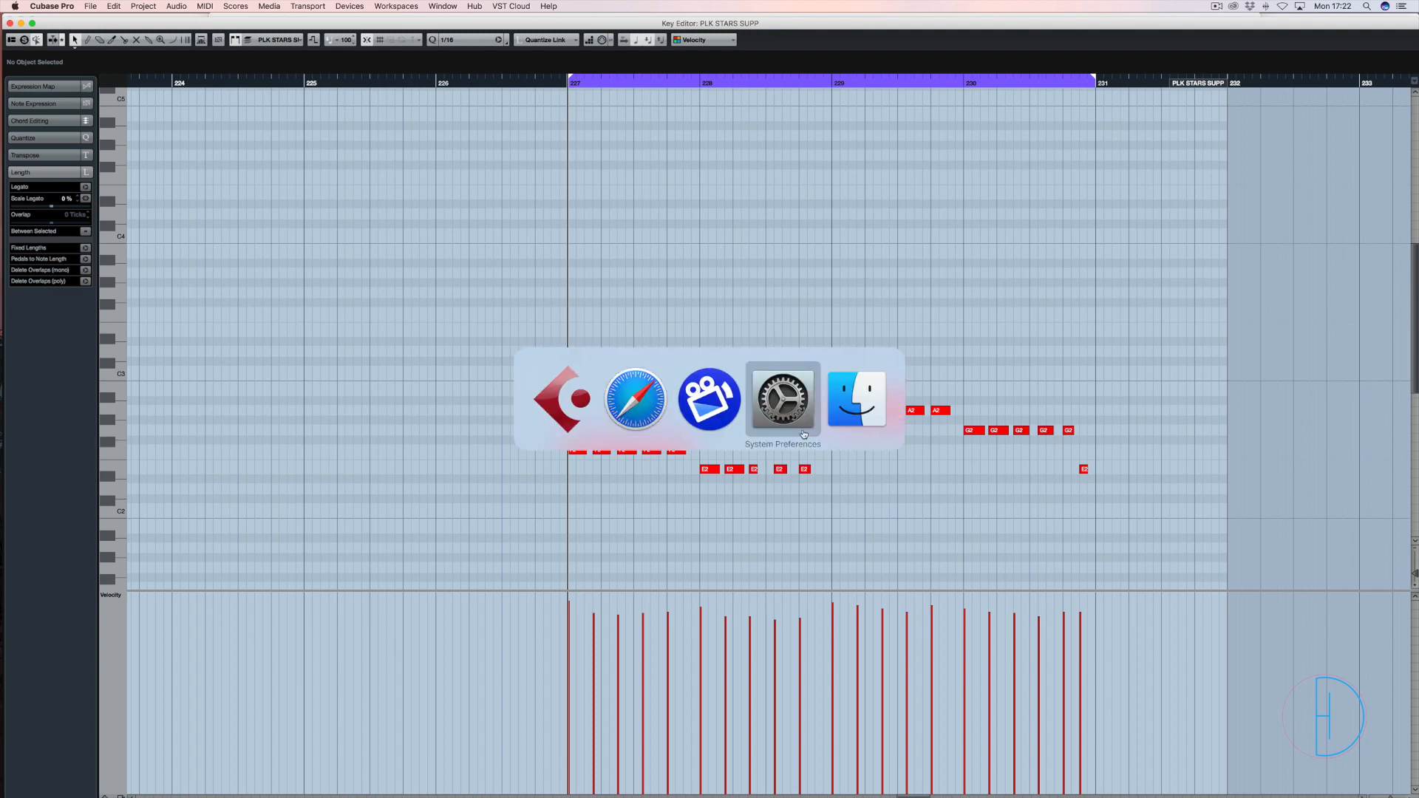
pyautogui.click(641, 414)
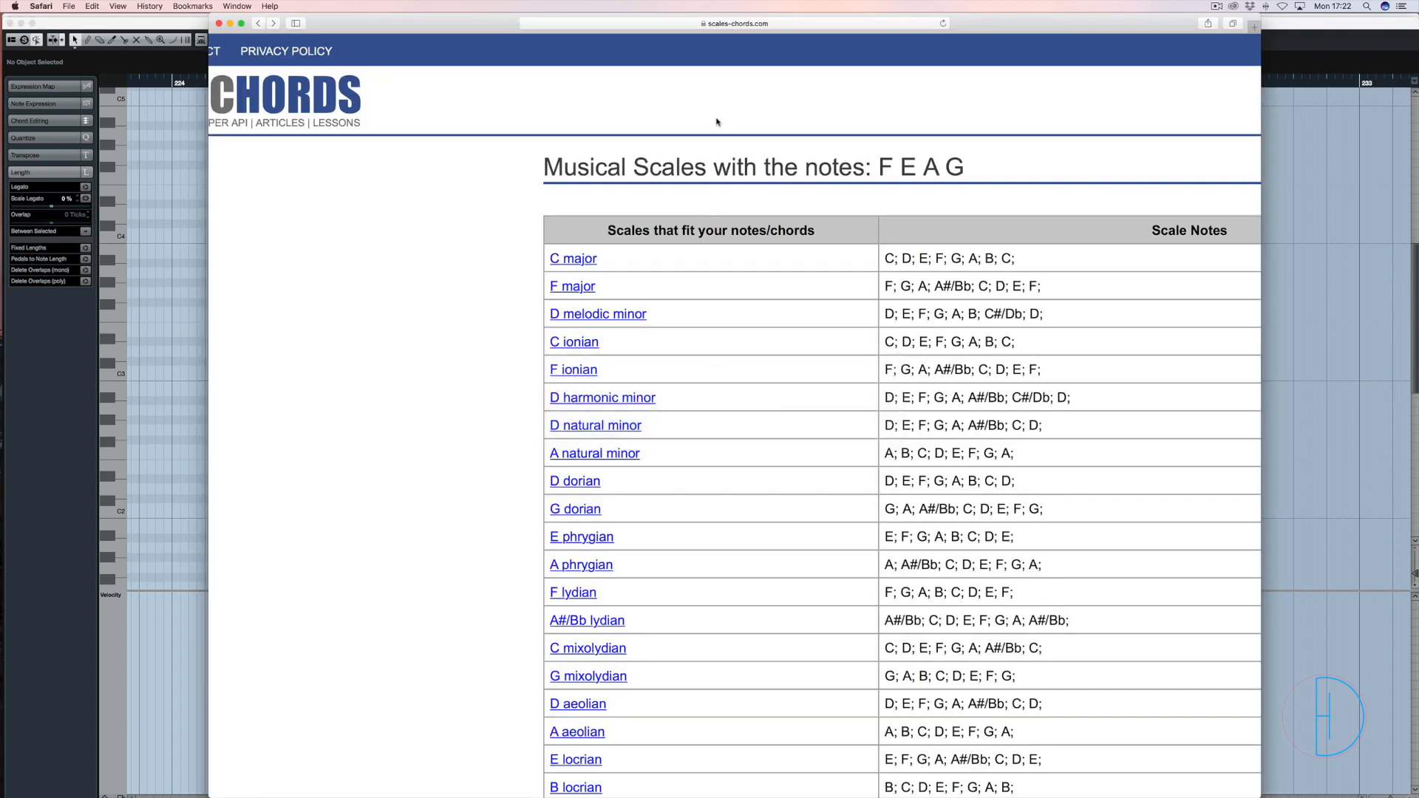
pyautogui.hscroll(5, 967, 157)
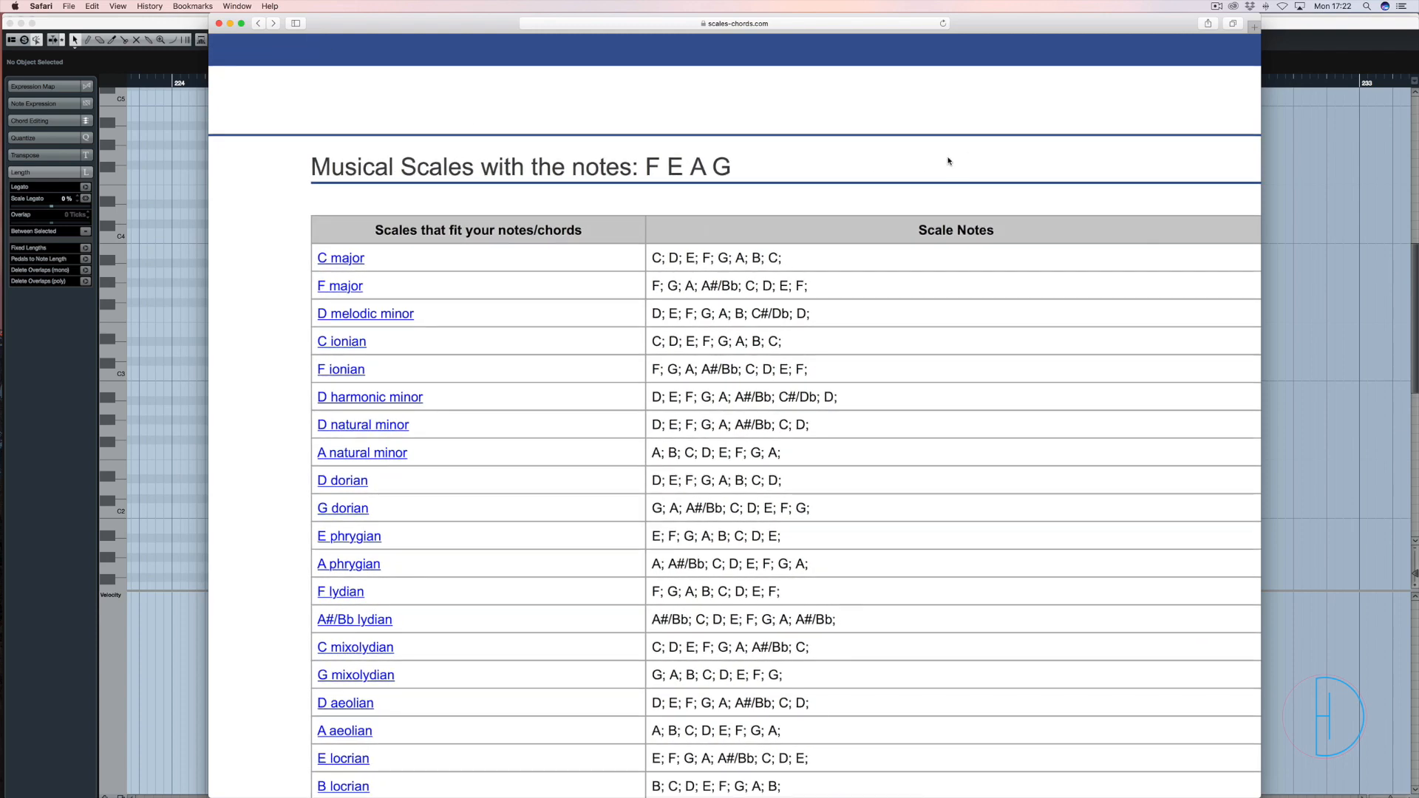
pyautogui.hscroll(10, 1138, 101)
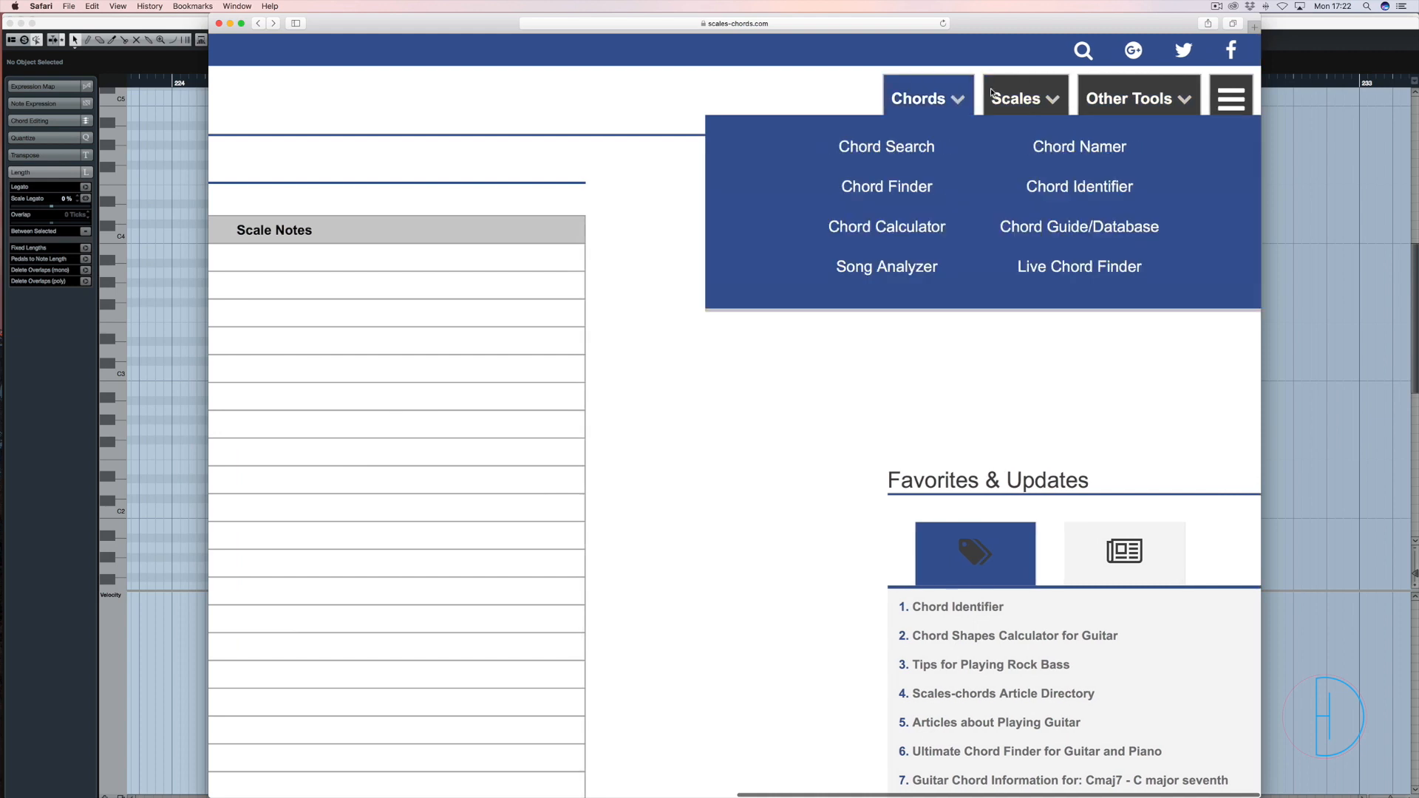
pyautogui.moveTo(1002, 108)
pyautogui.hscroll(-8, 729, 225)
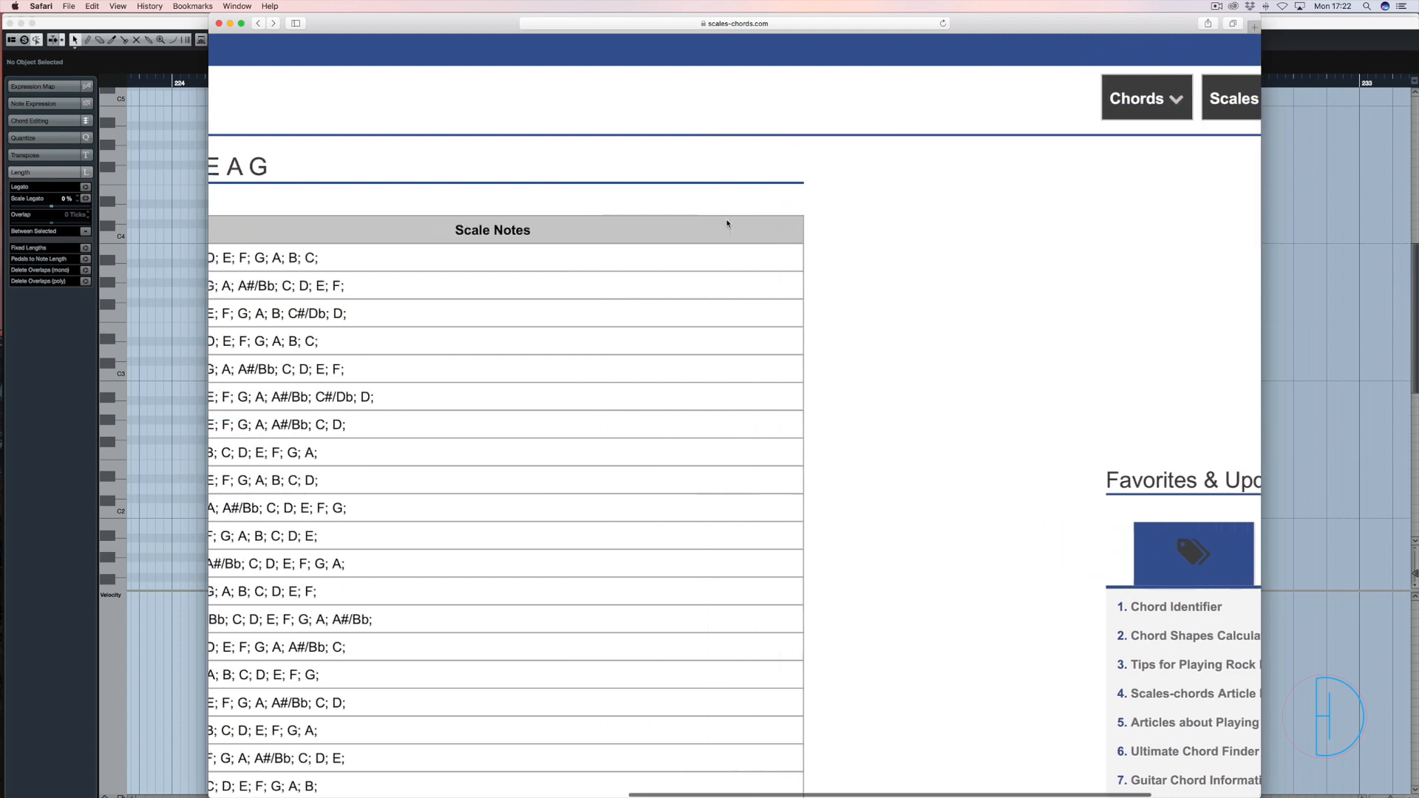
pyautogui.hscroll(-5, 727, 225)
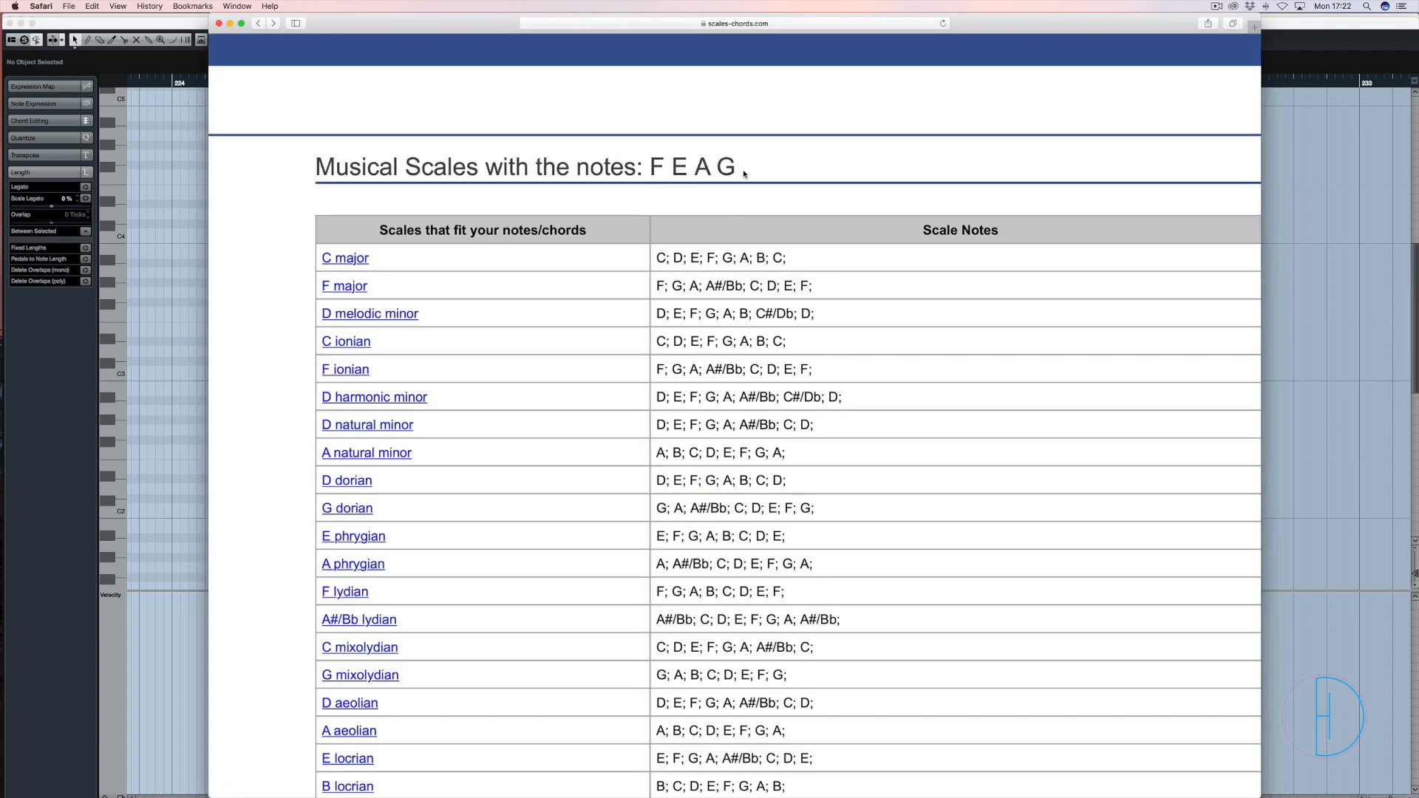
# Compare the bass notes in the Cubase Key Editor with the matching scales listed in Safari
pyautogui.press('super+Tab')
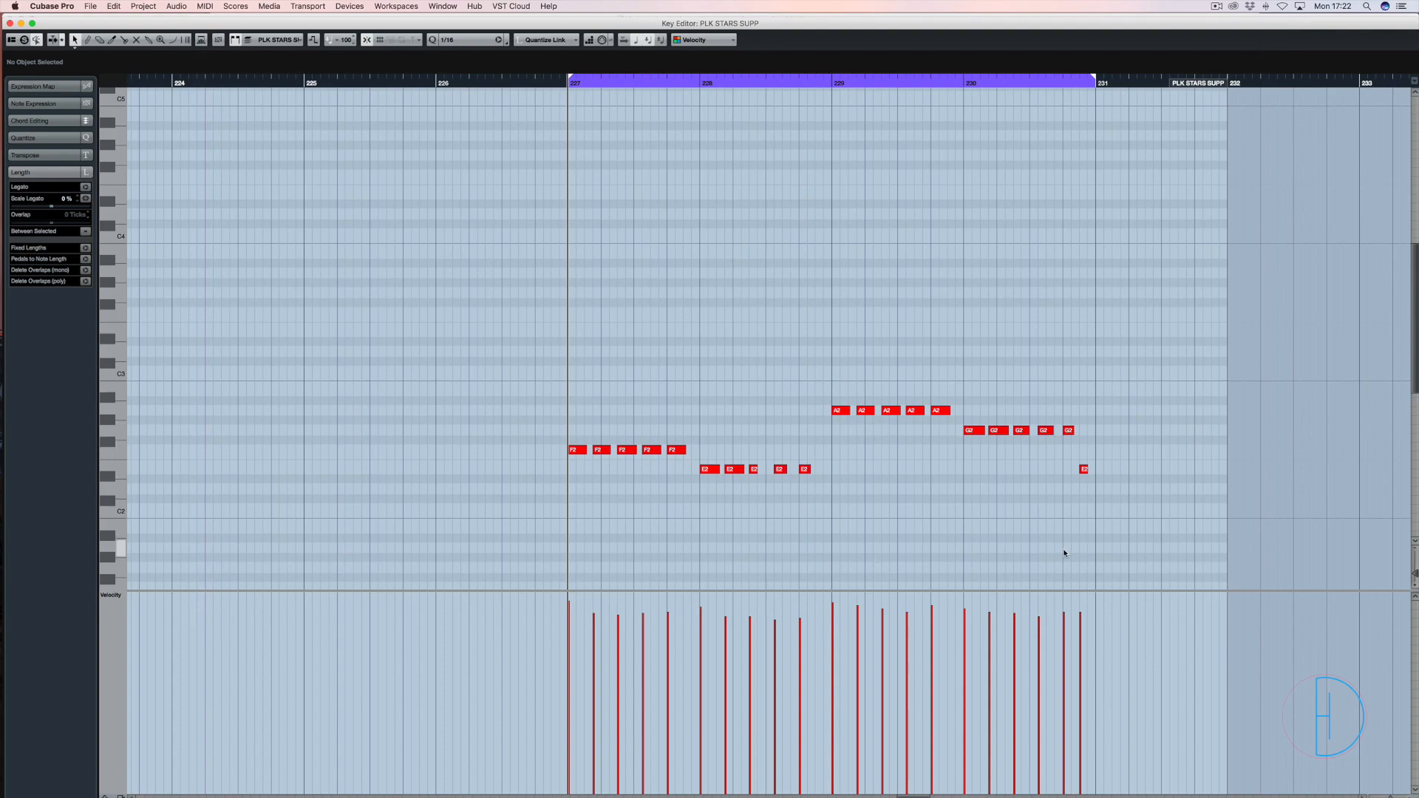
pyautogui.press('super+Tab')
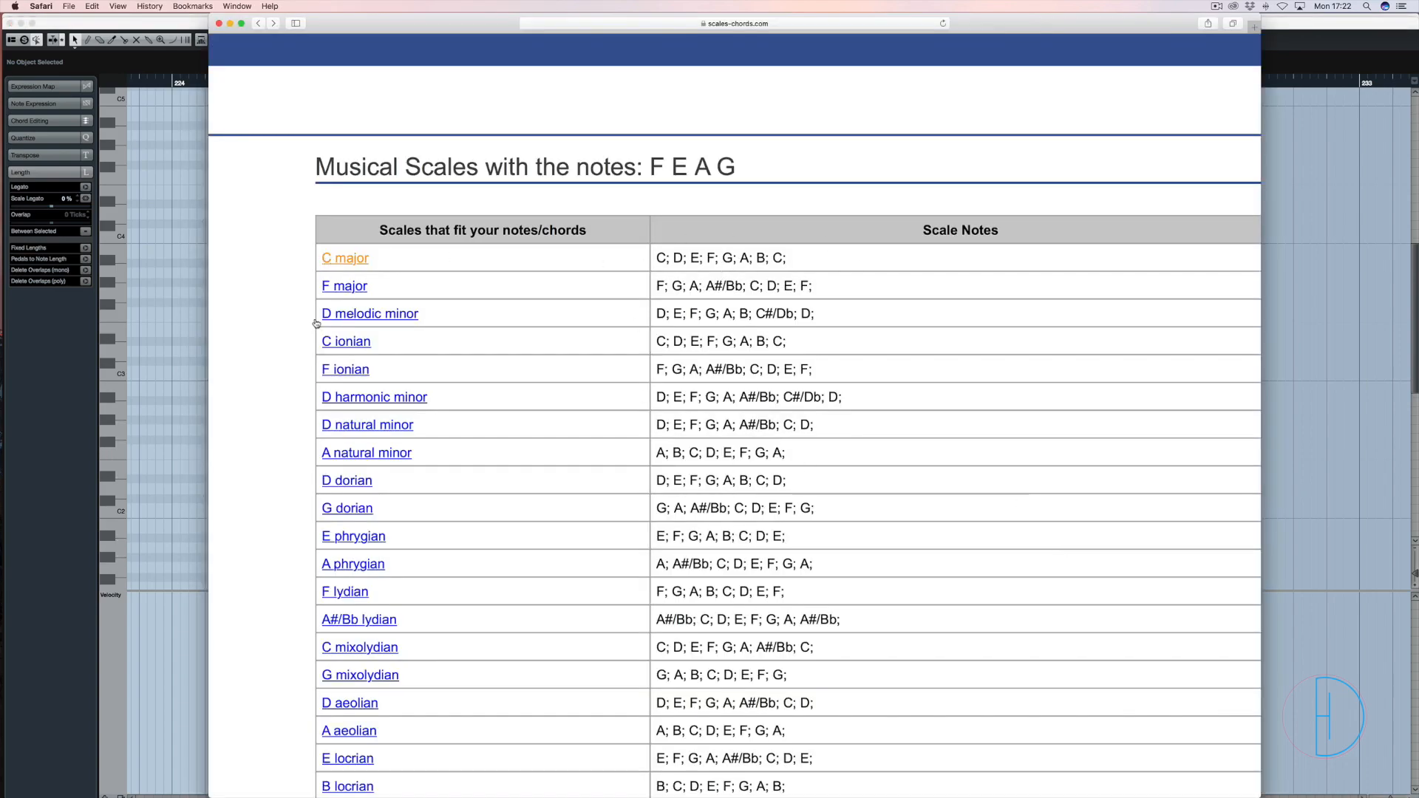
pyautogui.scroll(-2, 534, 440)
pyautogui.scroll(2, 538, 439)
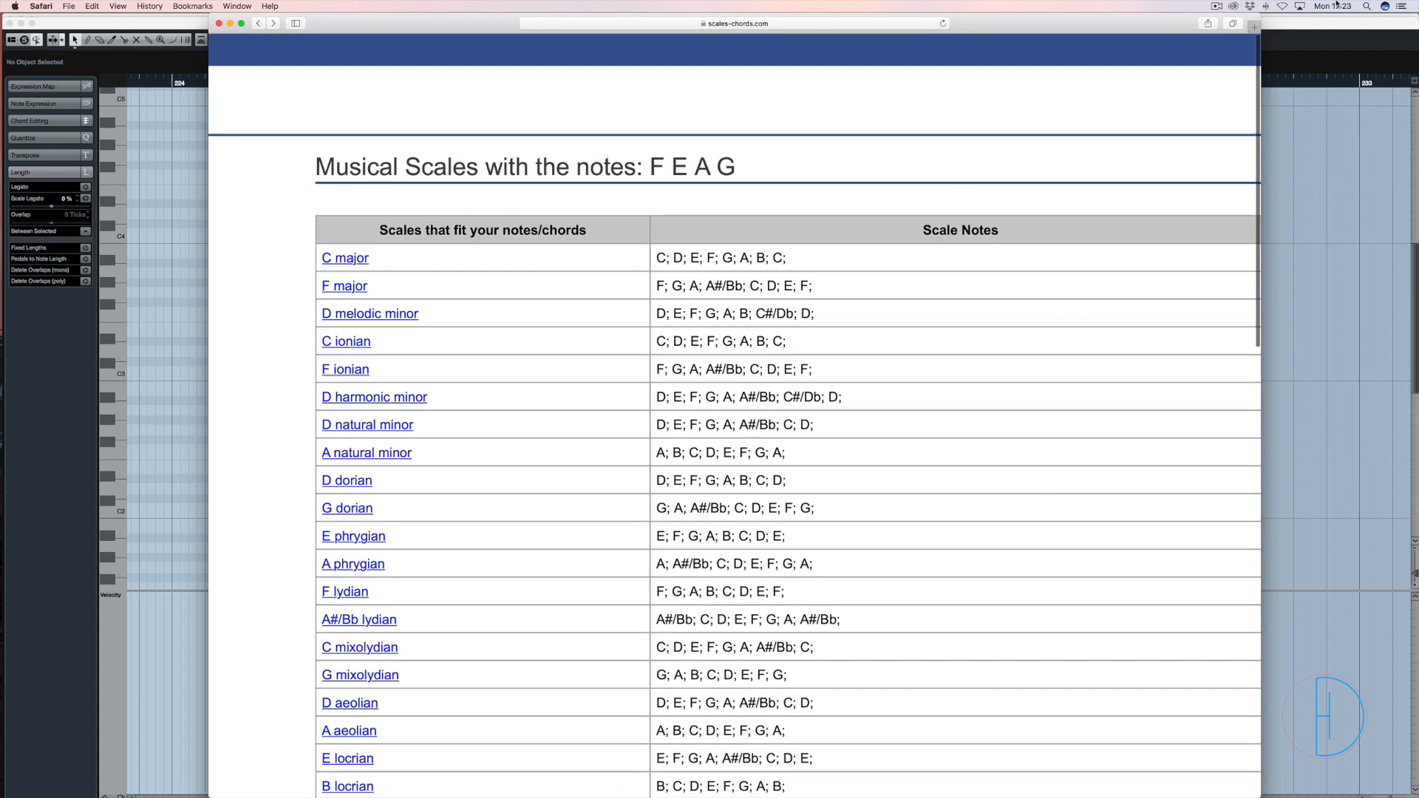
# Turn on Wi-Fi to open the C major scale page from the list, and turn Wi-Fi off again
pyautogui.click(1285, 7)
pyautogui.click(1291, 28)
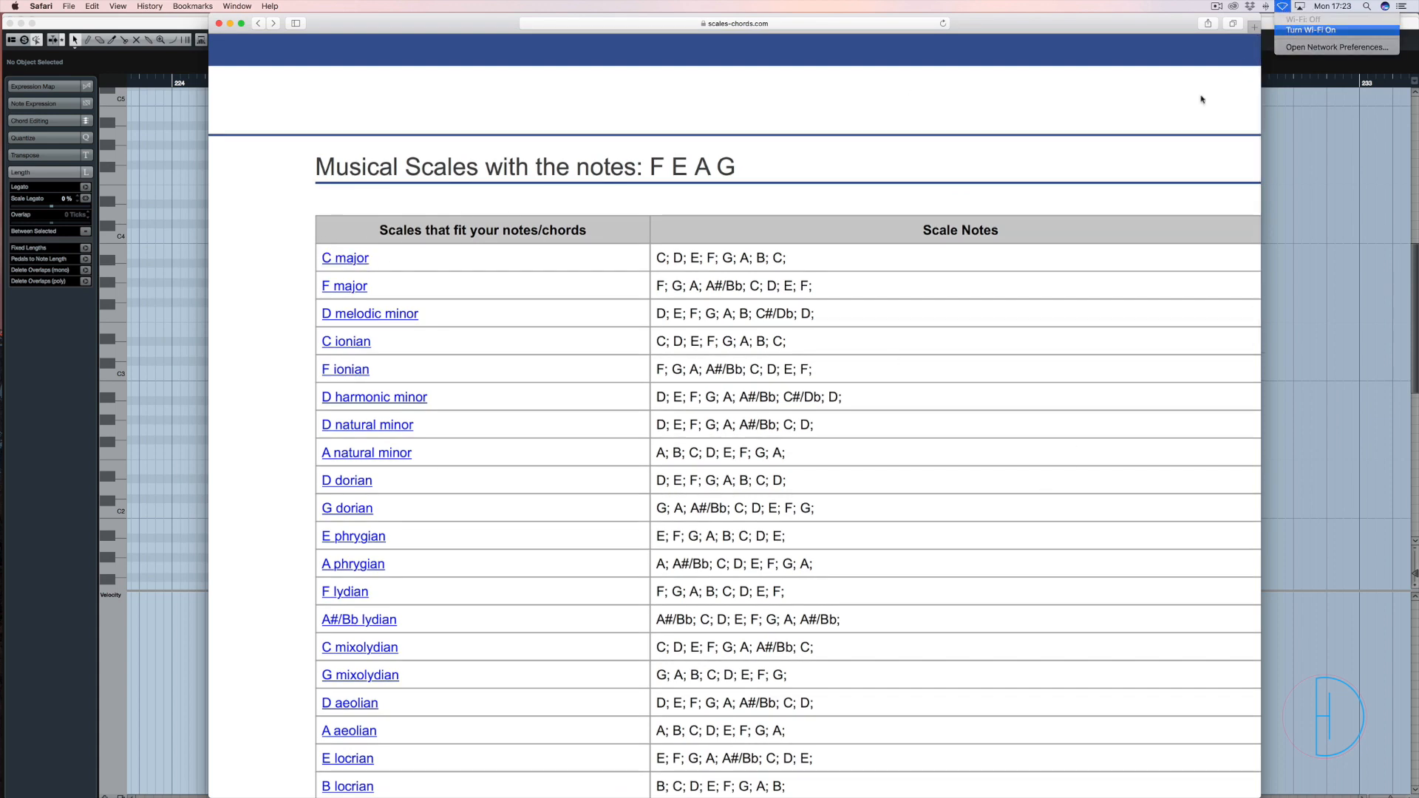
pyautogui.click(349, 258)
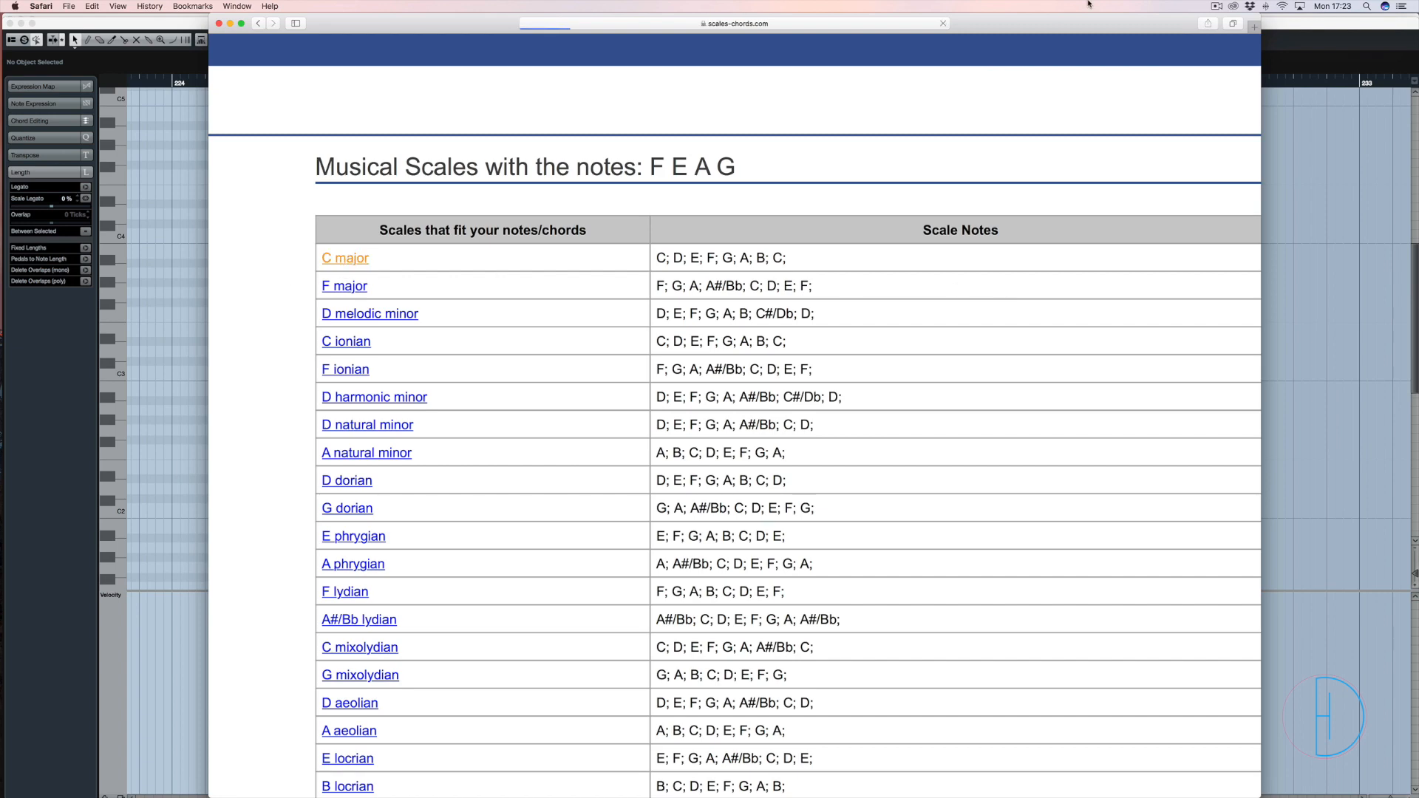
pyautogui.click(1283, 7)
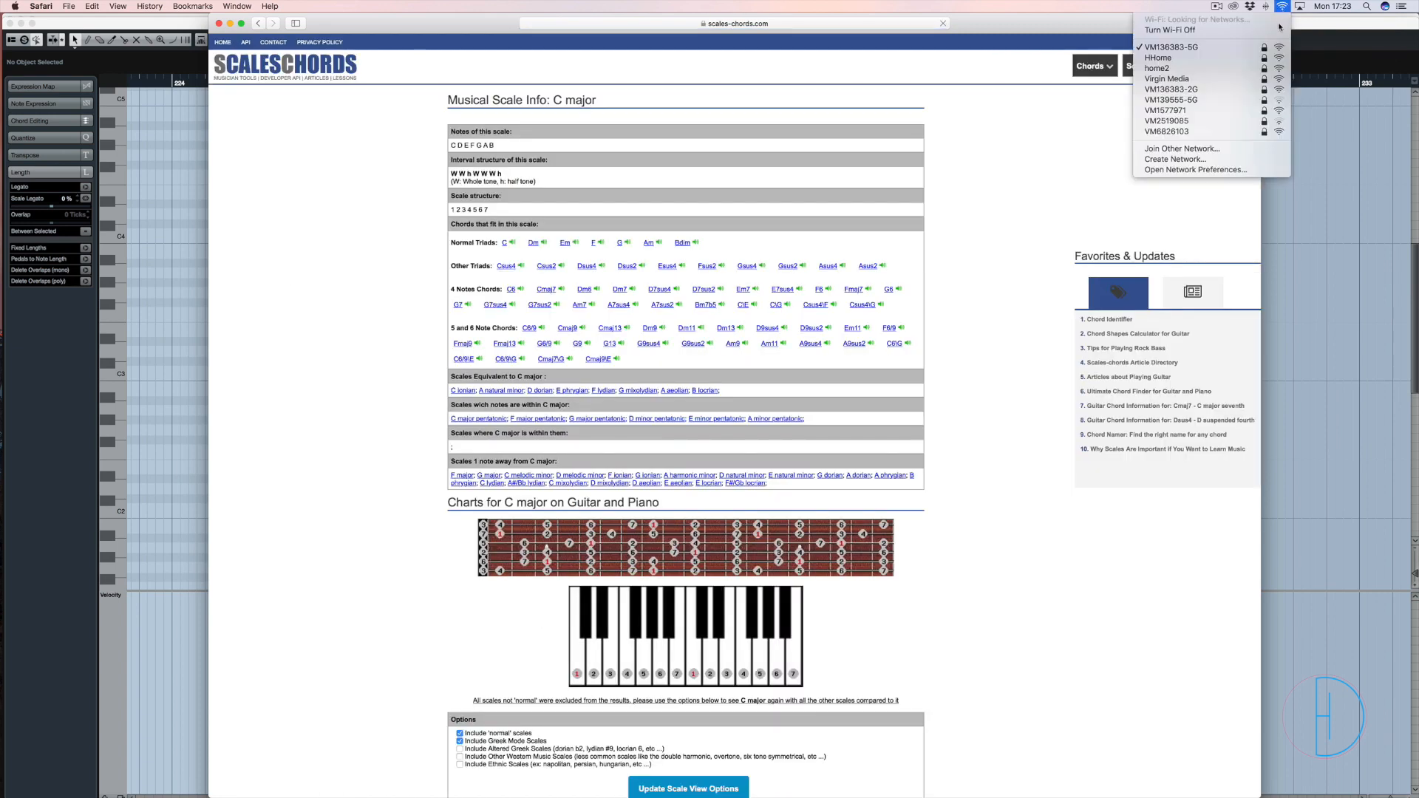
pyautogui.click(1241, 29)
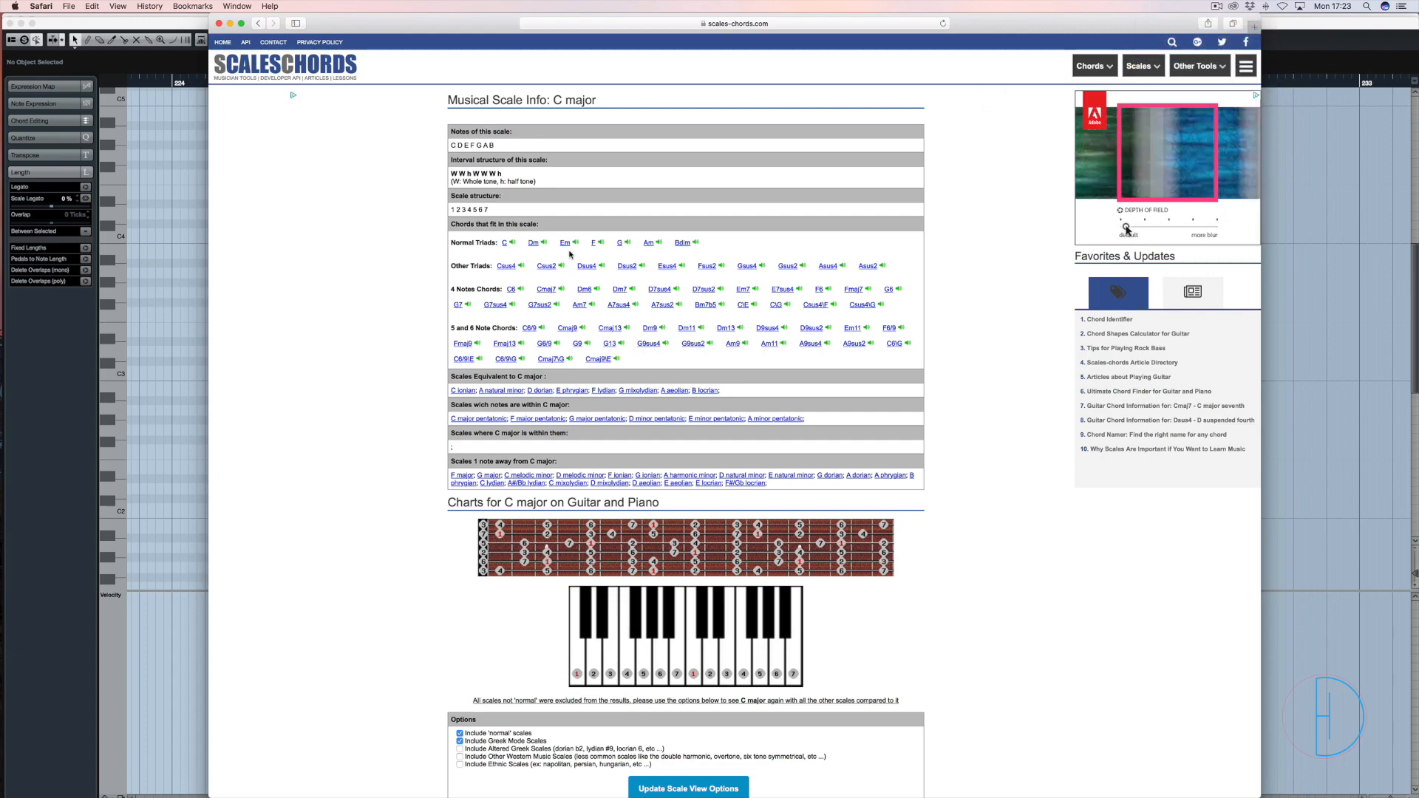
# Enlarge the C major scale page and examine the row of normal triads that fit the scale
pyautogui.scroll(5, 501, 184)
pyautogui.hscroll(1, 675, 254)
pyautogui.hscroll(5, 675, 254)
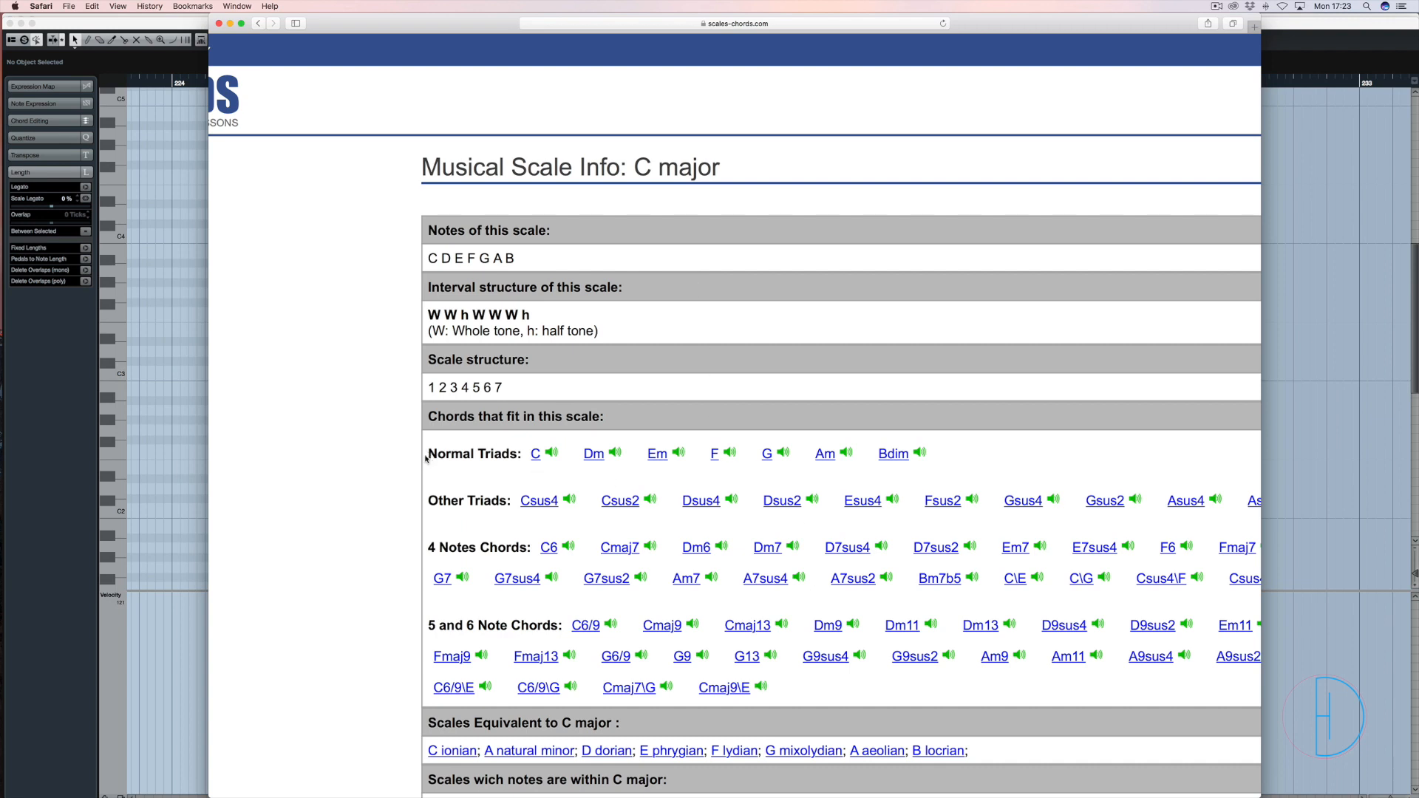
pyautogui.moveTo(426, 459); pyautogui.dragTo(965, 456)
pyautogui.click(984, 459)
# Switch to Cubase, play the bass part briefly and transpose all its notes up one octave
pyautogui.press('super+Tab')
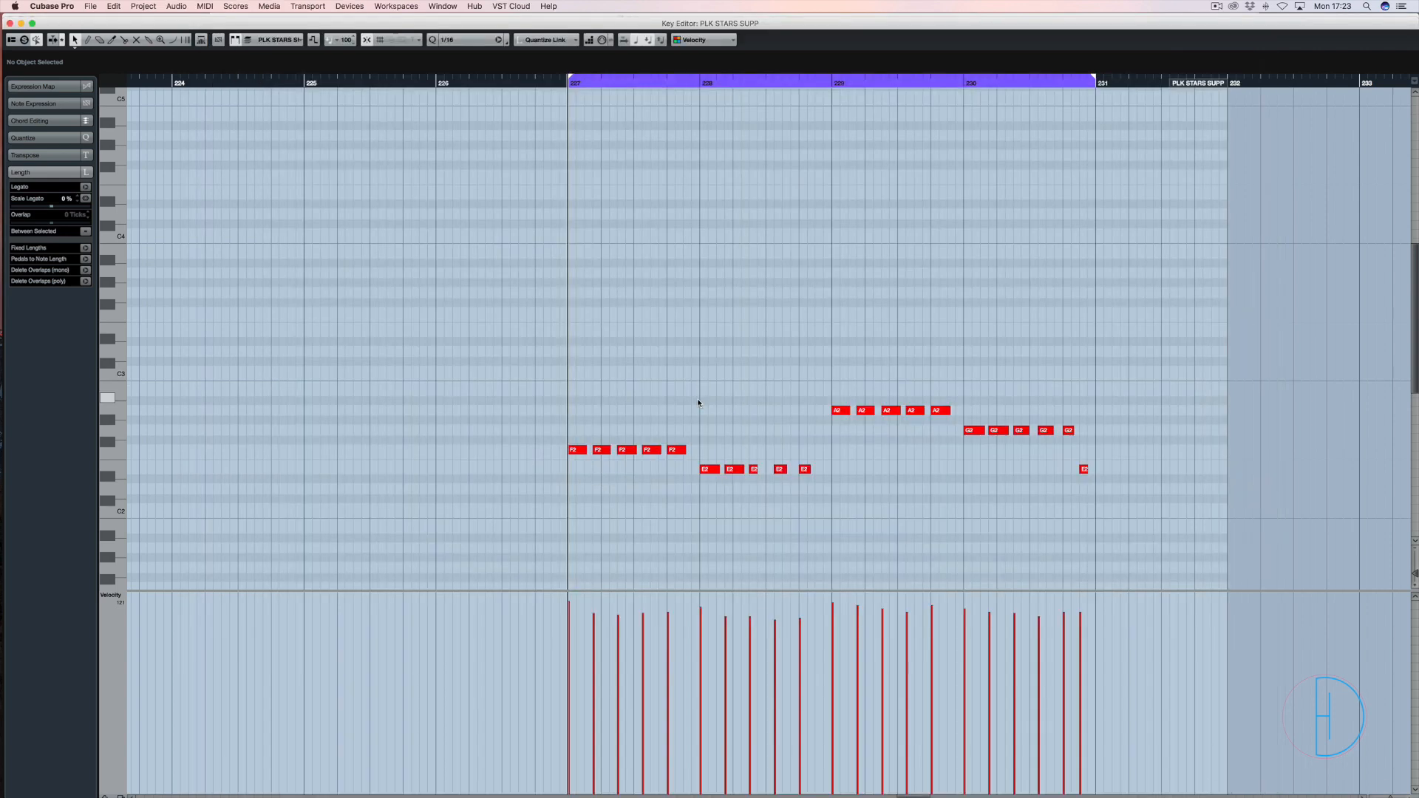
pyautogui.press('space')
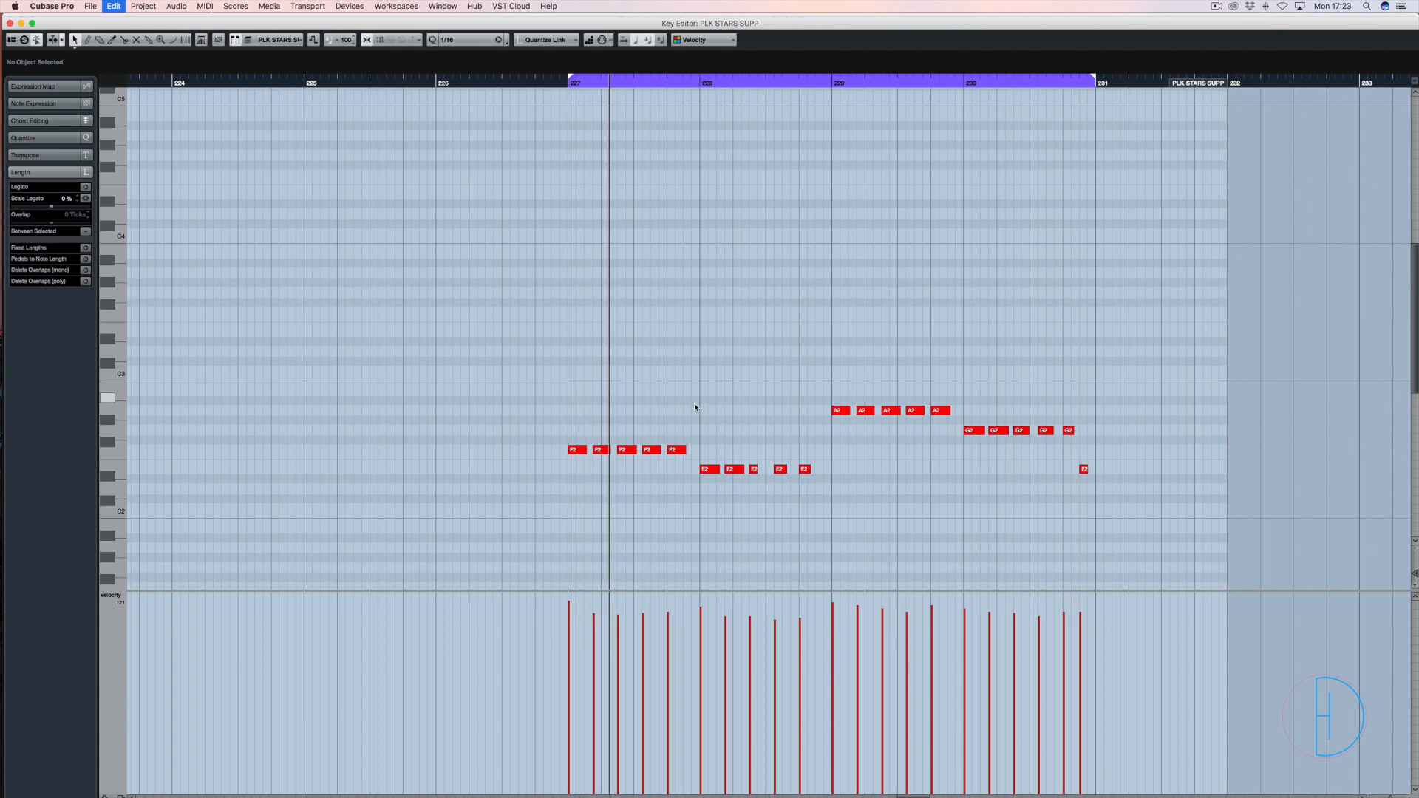
pyautogui.press('super+a')
pyautogui.hotkey('shift', 'Up')
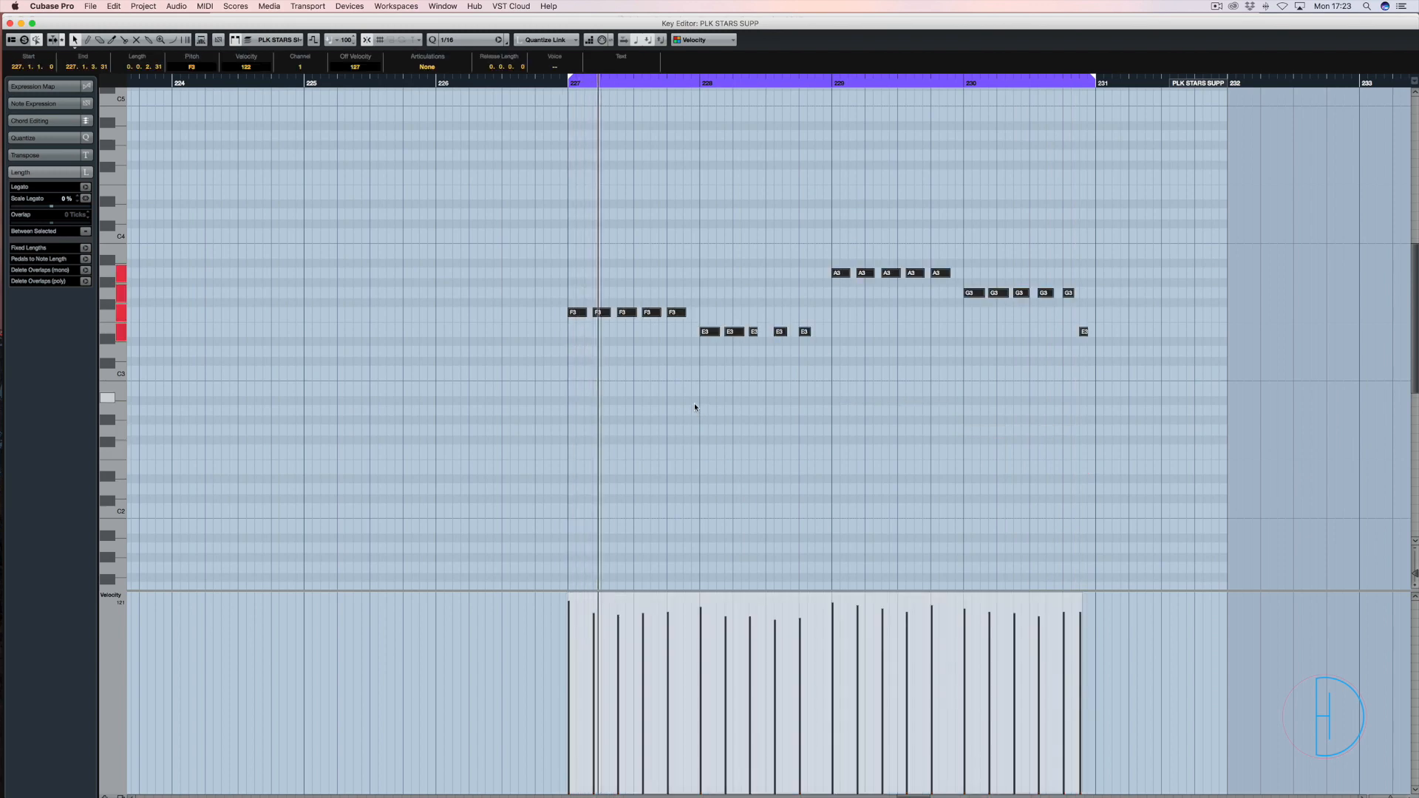
# Draw three short stacked notes, C2, E2 and G2, at the start of bar 227
pyautogui.click(571, 508)
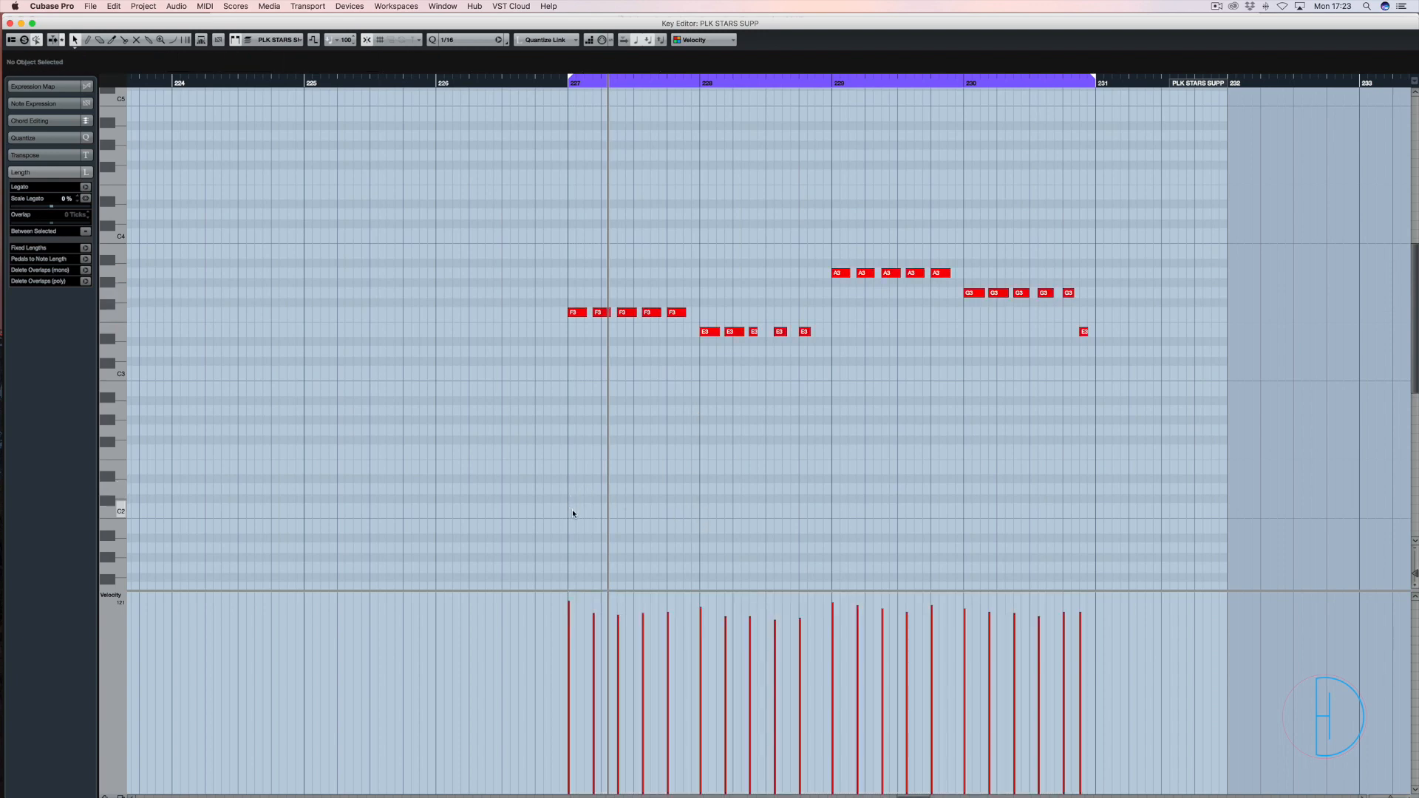
pyautogui.click(171, 40)
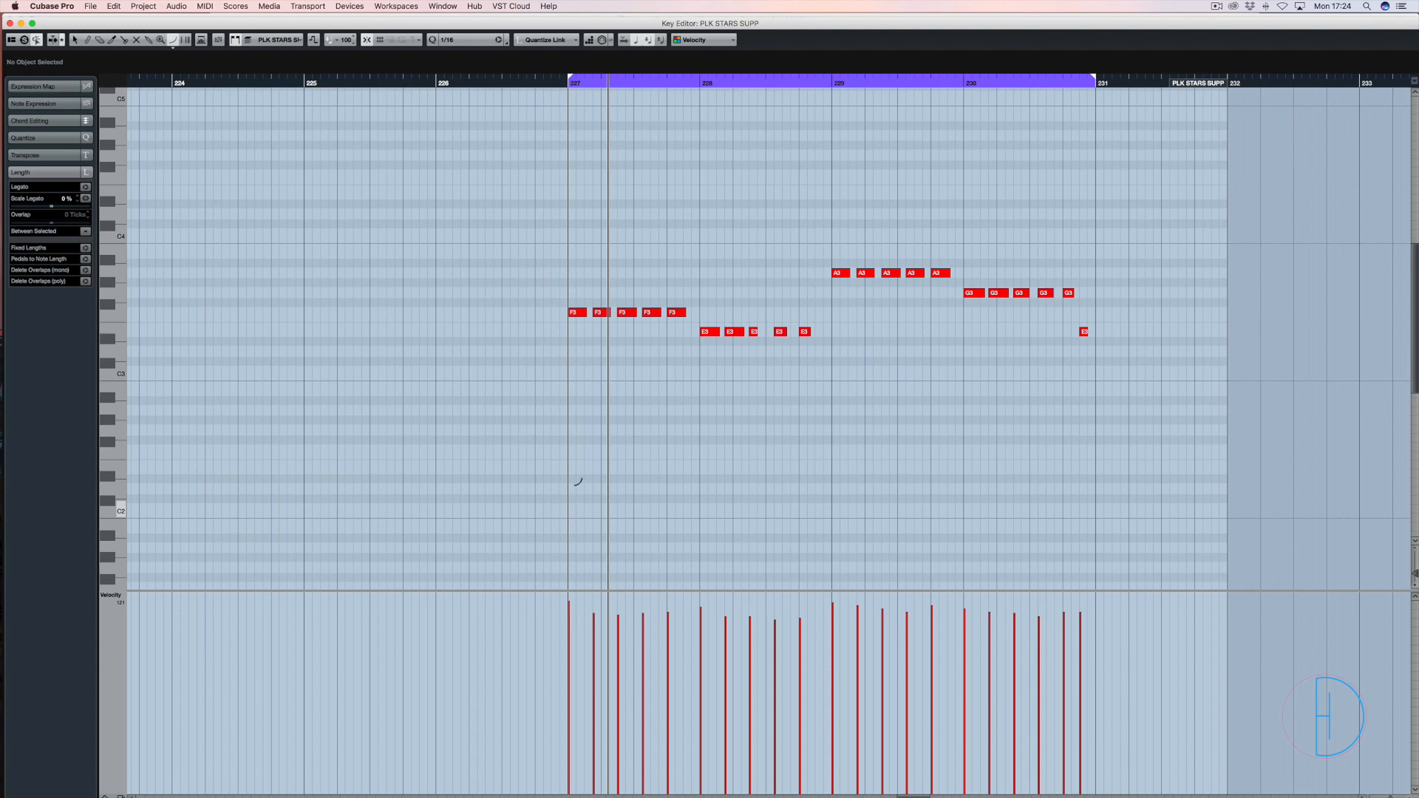
pyautogui.click(573, 509)
pyautogui.click(573, 470)
pyautogui.click(573, 430)
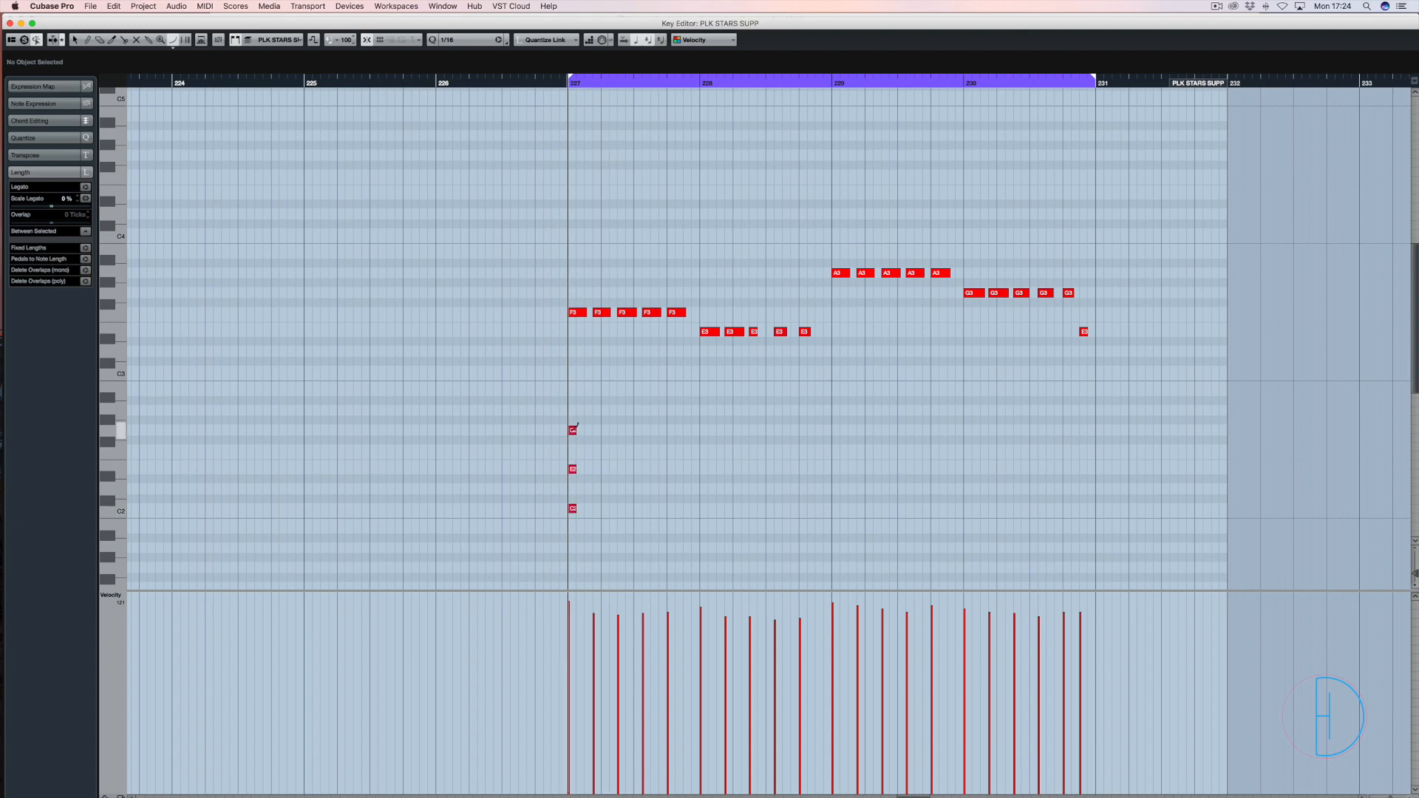
# Transpose the three-note chord at bar 227 up to F2, A2 and C3, and audition its upper notes
pyautogui.click(75, 40)
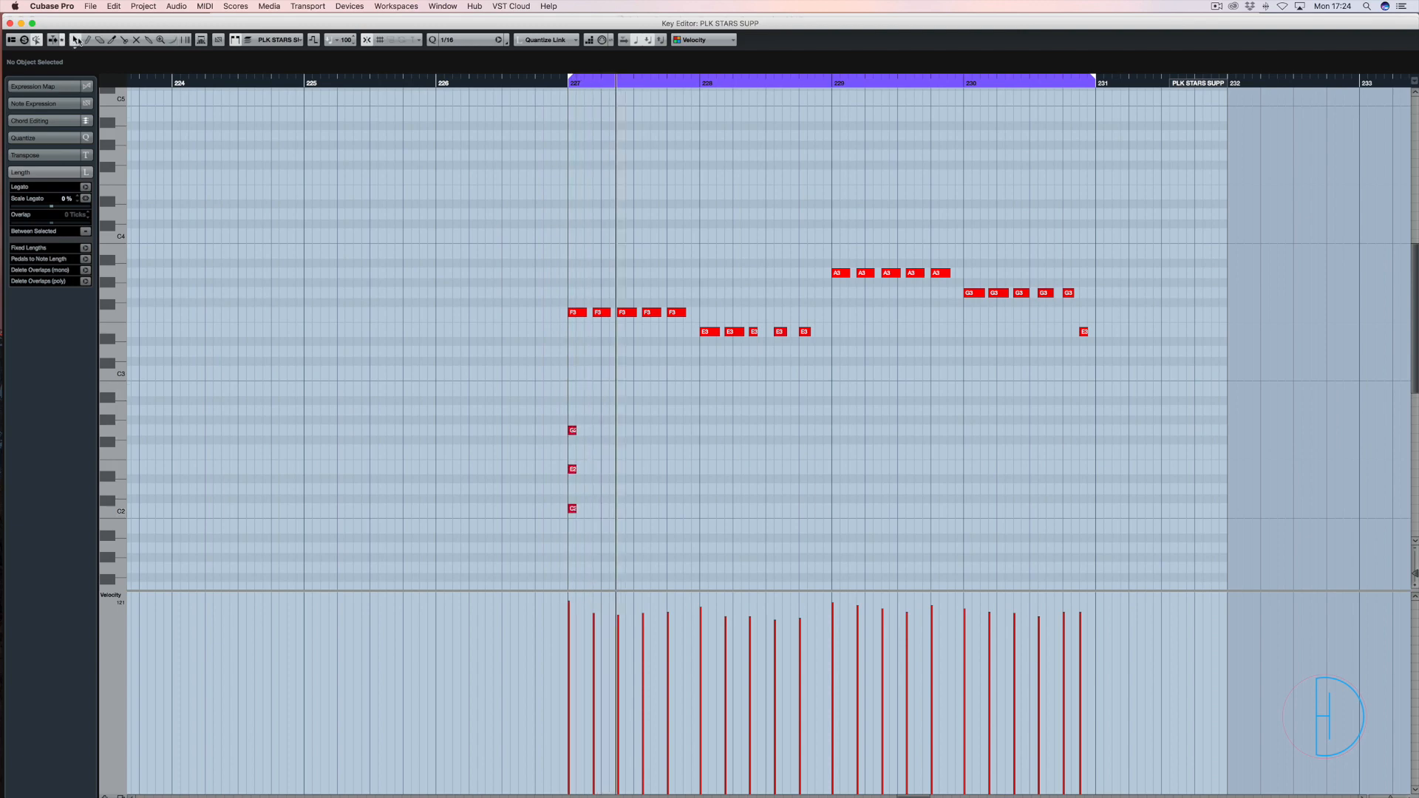
pyautogui.moveTo(611, 408); pyautogui.dragTo(539, 517)
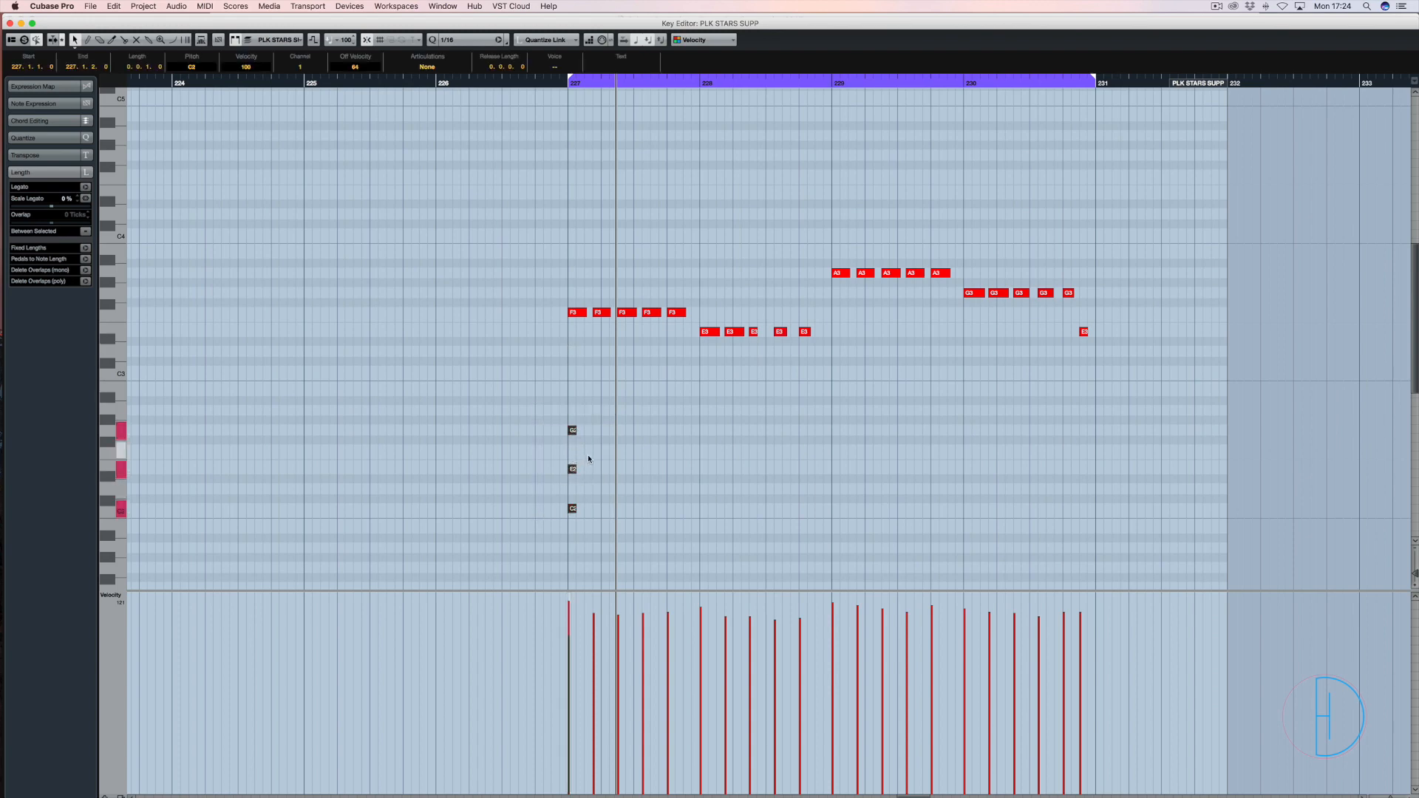
pyautogui.press('Up')
pyautogui.press('Up')
pyautogui.press('Up')
pyautogui.press('Up')
pyautogui.press('Up')
pyautogui.press('Up')
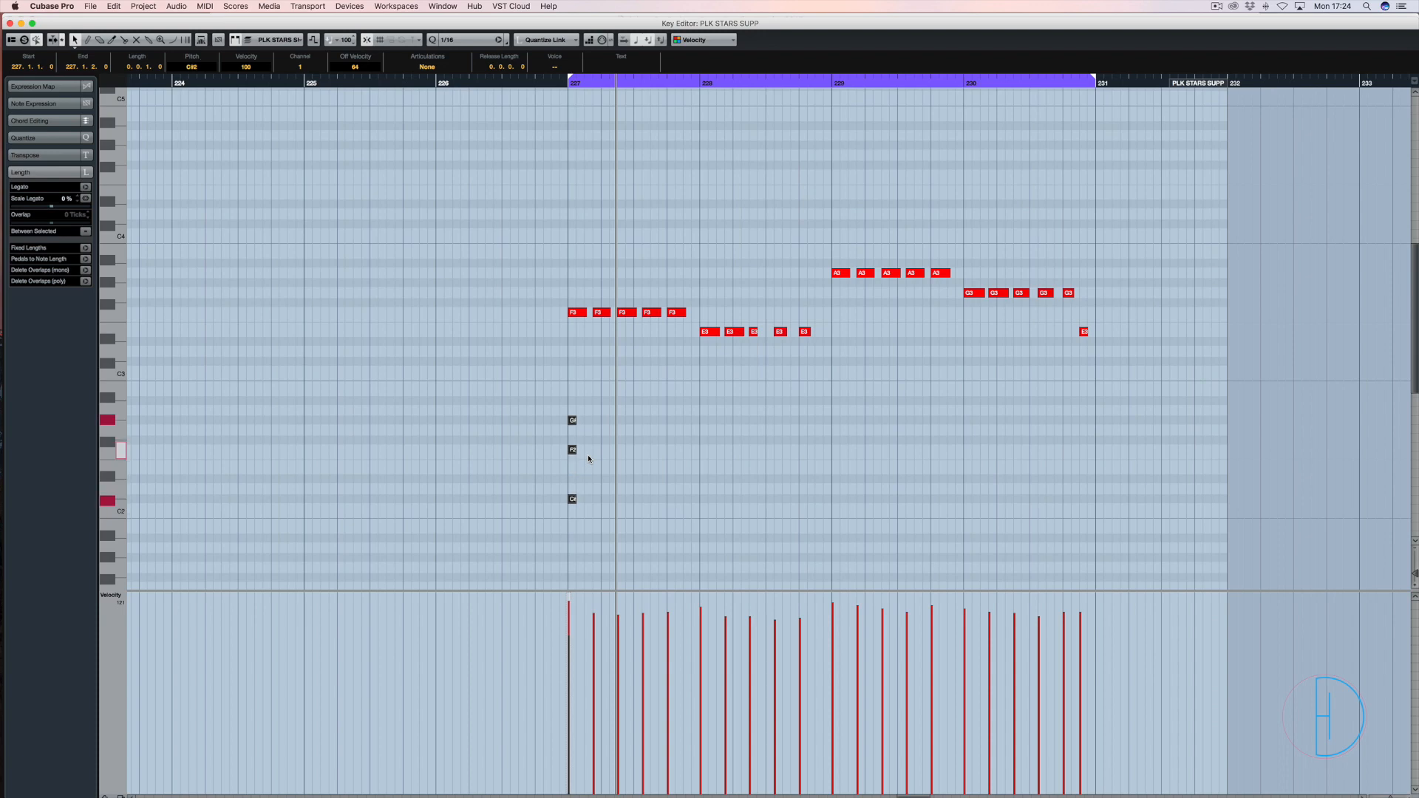
pyautogui.press('Down')
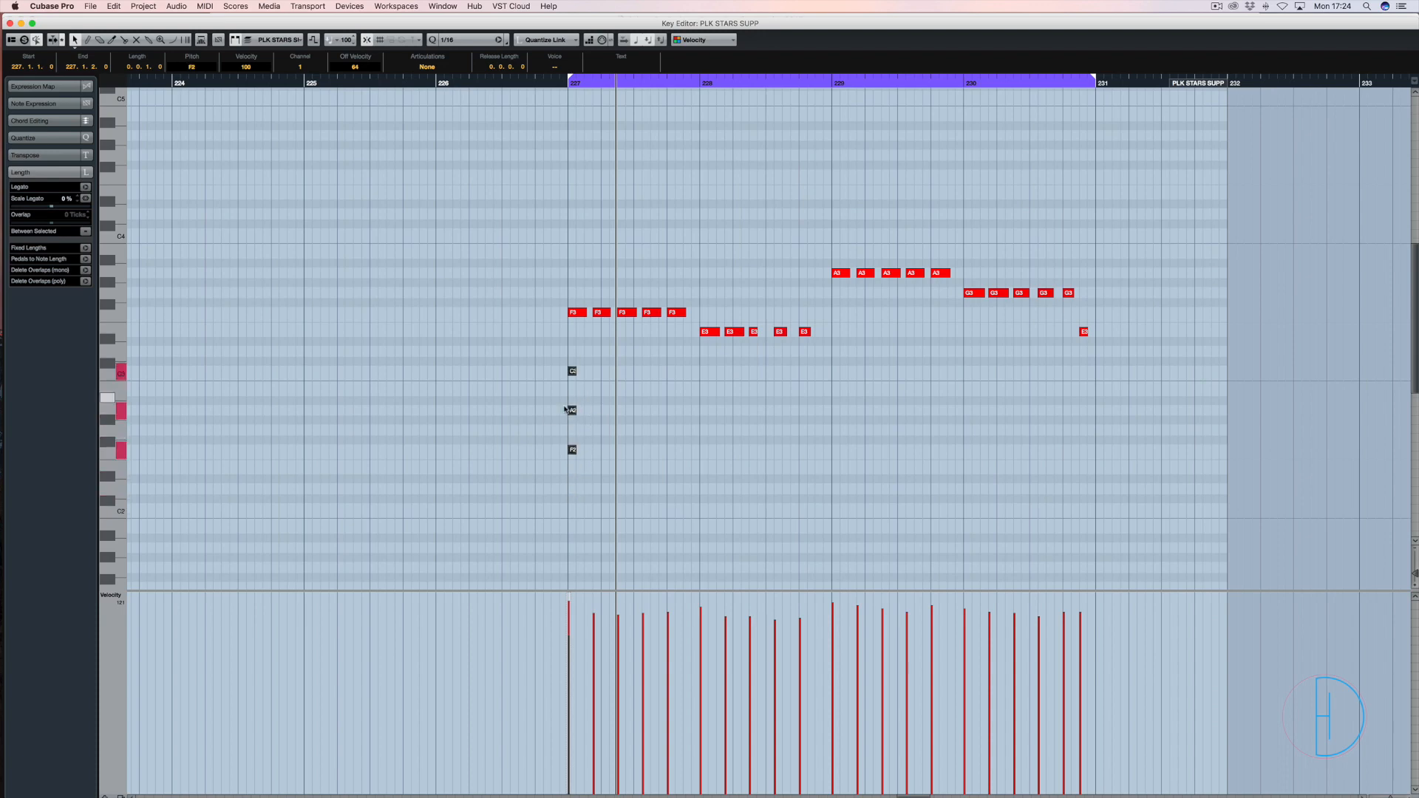
pyautogui.click(572, 410)
pyautogui.click(575, 361)
pyautogui.click(573, 371)
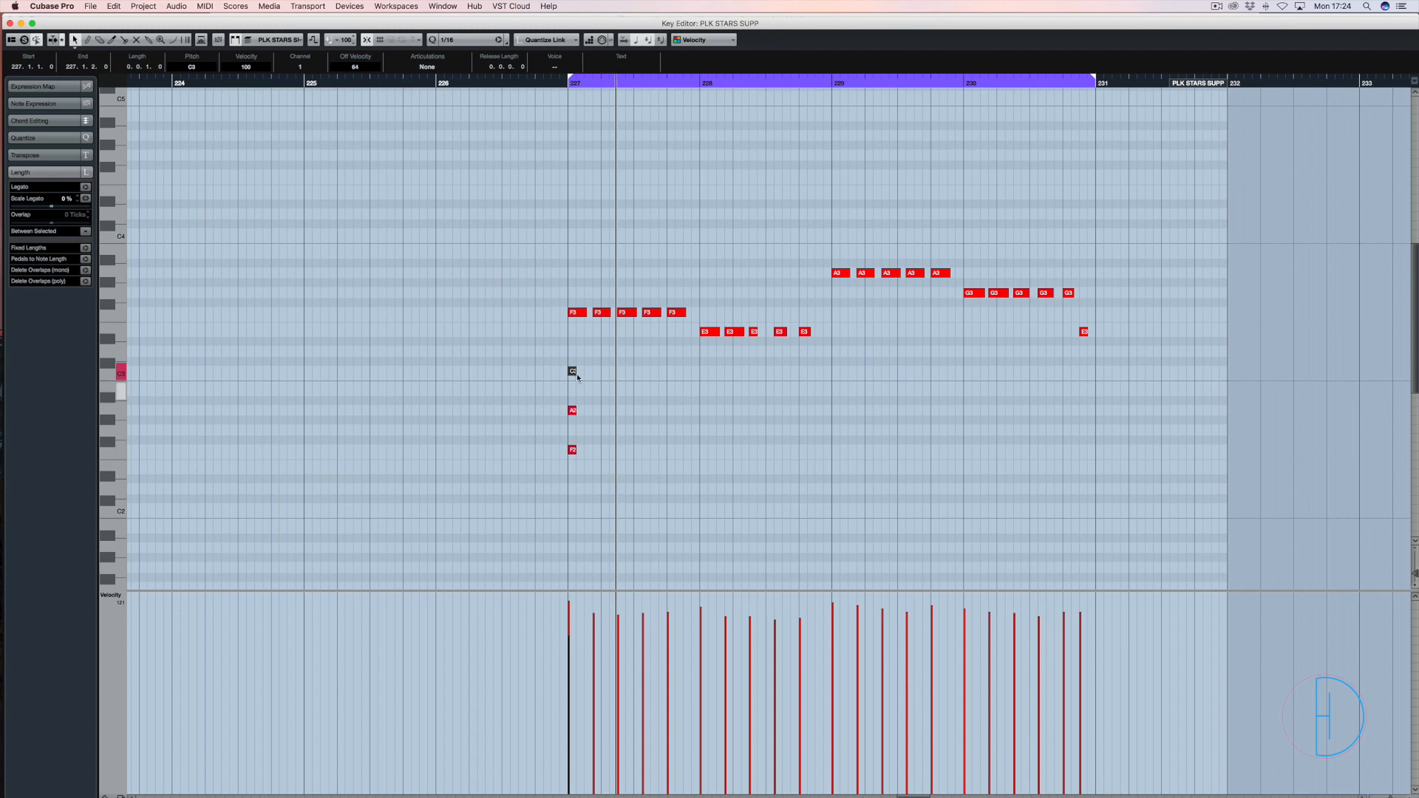
# Play back the chord at bar 227 together with the octave-raised notes
pyautogui.press('space')
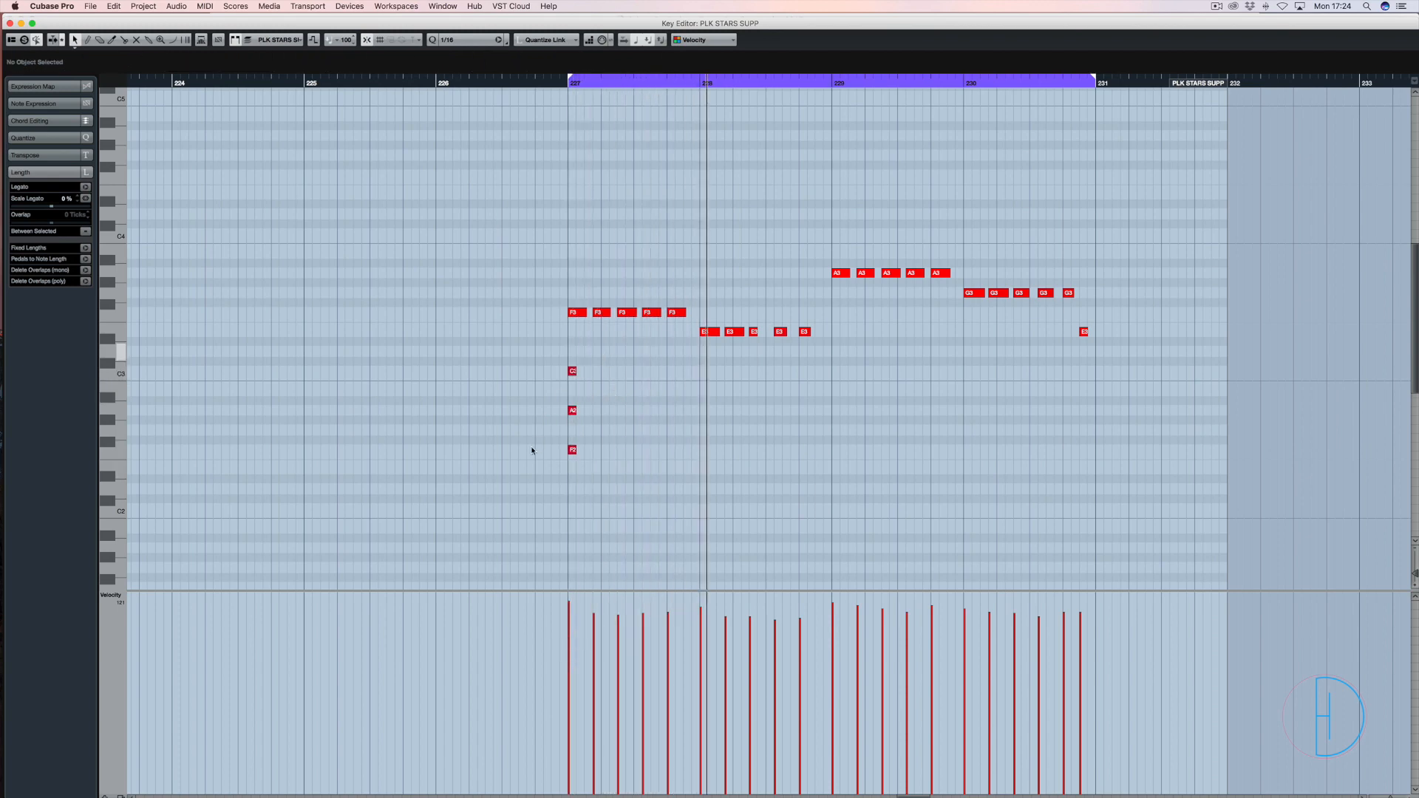
pyautogui.moveTo(531, 455); pyautogui.dragTo(605, 352)
pyautogui.press('KP_1')
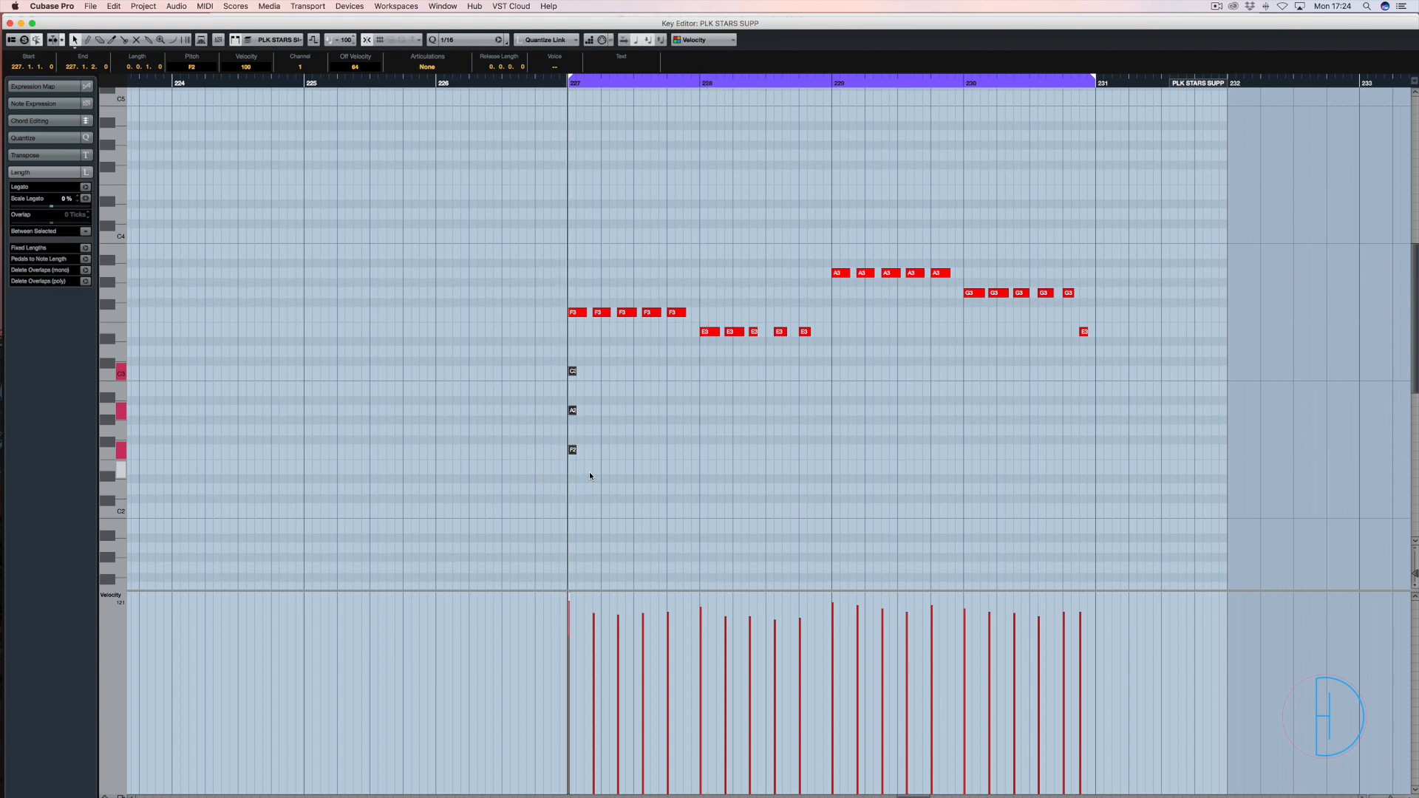
pyautogui.press('space')
pyautogui.press('space')
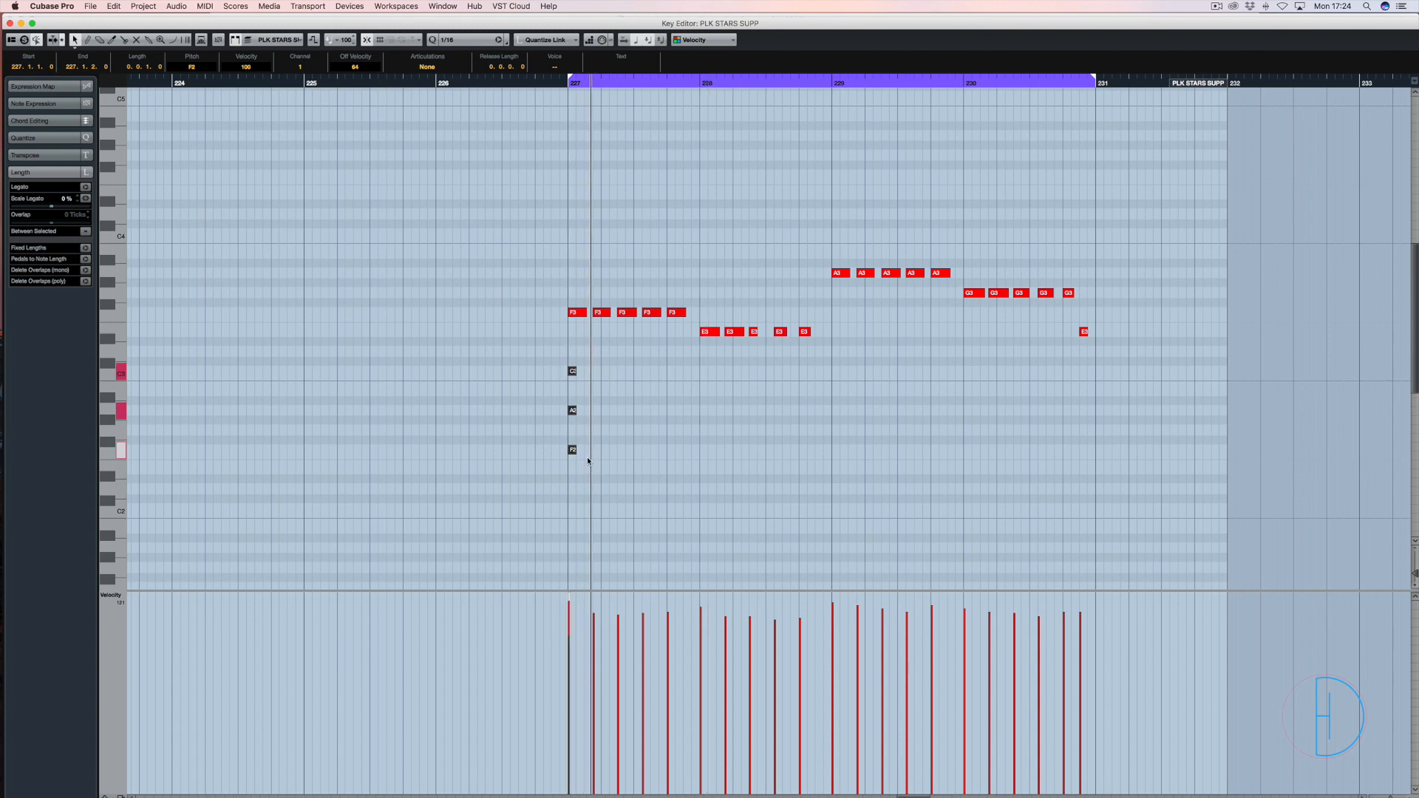
# Check the F and Em triads in Safari's C major chord list against the chord in the Key Editor
pyautogui.press('super+Tab')
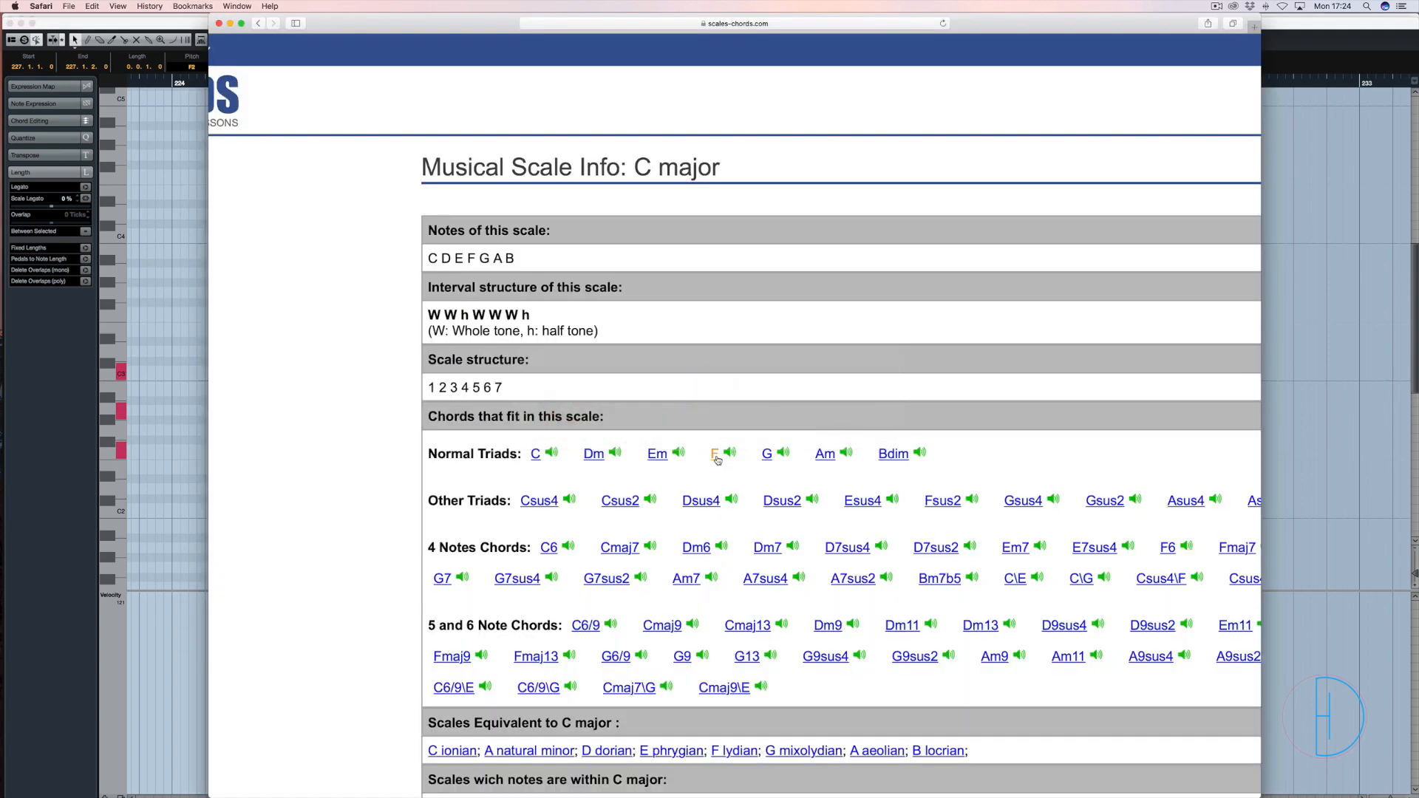
pyautogui.press('super+Tab')
pyautogui.moveTo(533, 455); pyautogui.dragTo(604, 355)
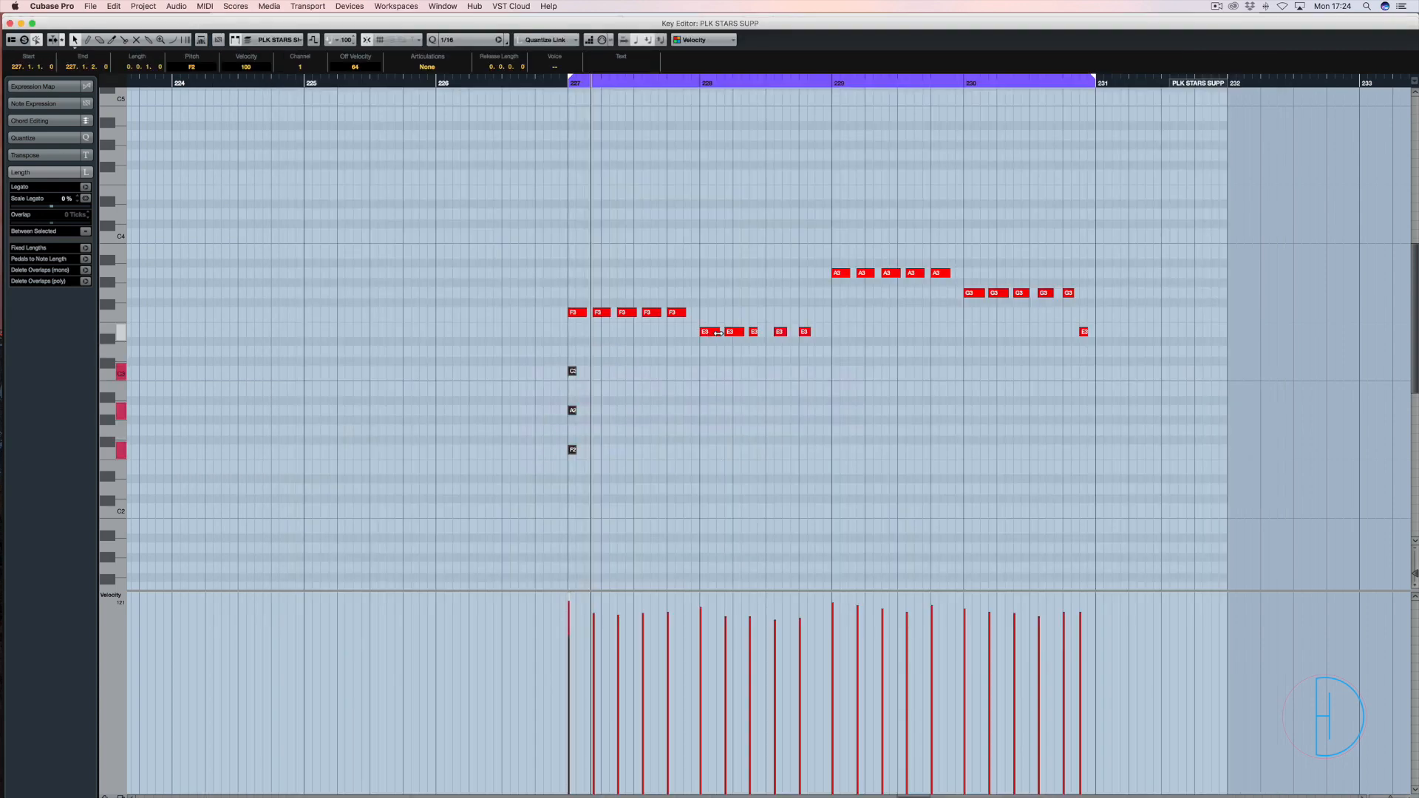
pyautogui.press('super+Tab')
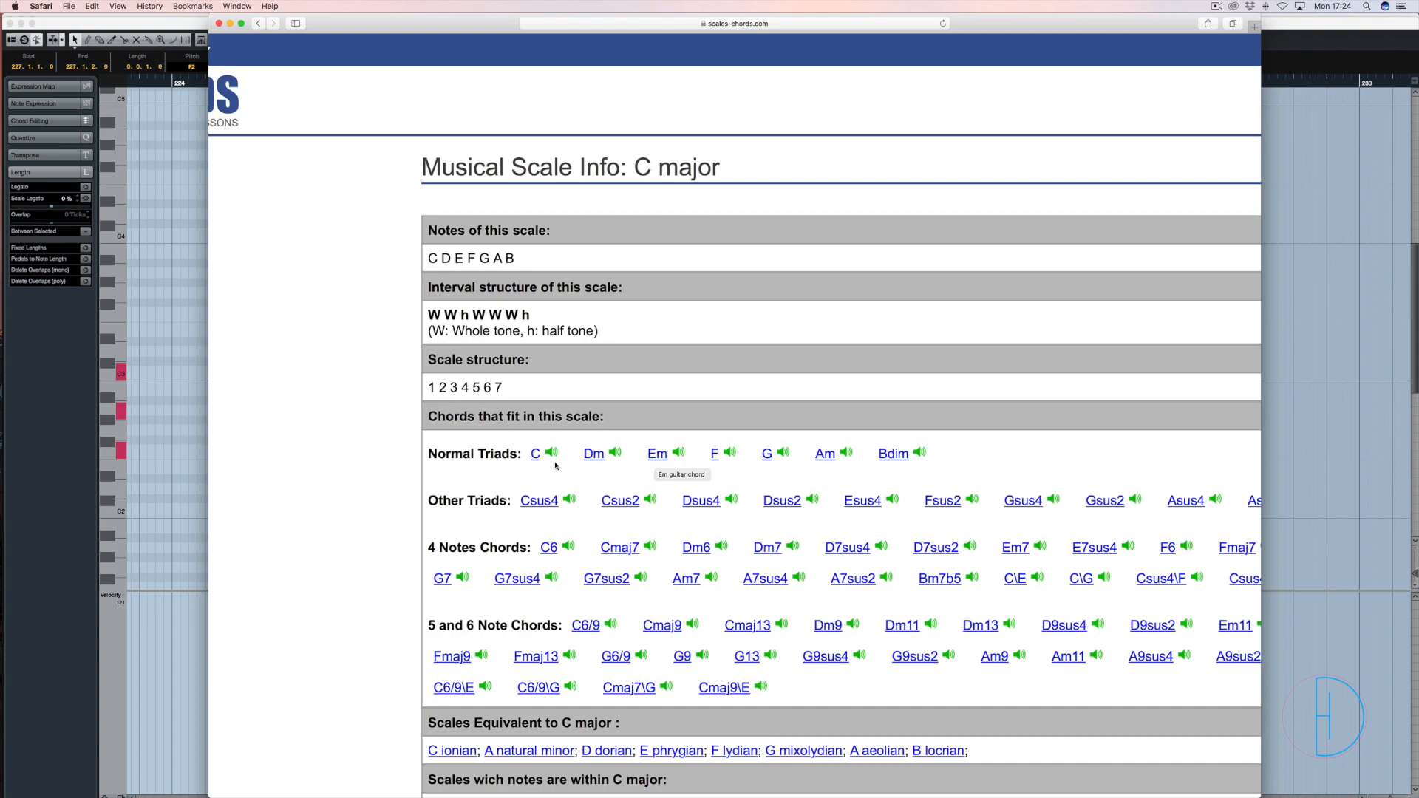
pyautogui.scroll(-10, 539, 459)
pyautogui.scroll(12, 601, 427)
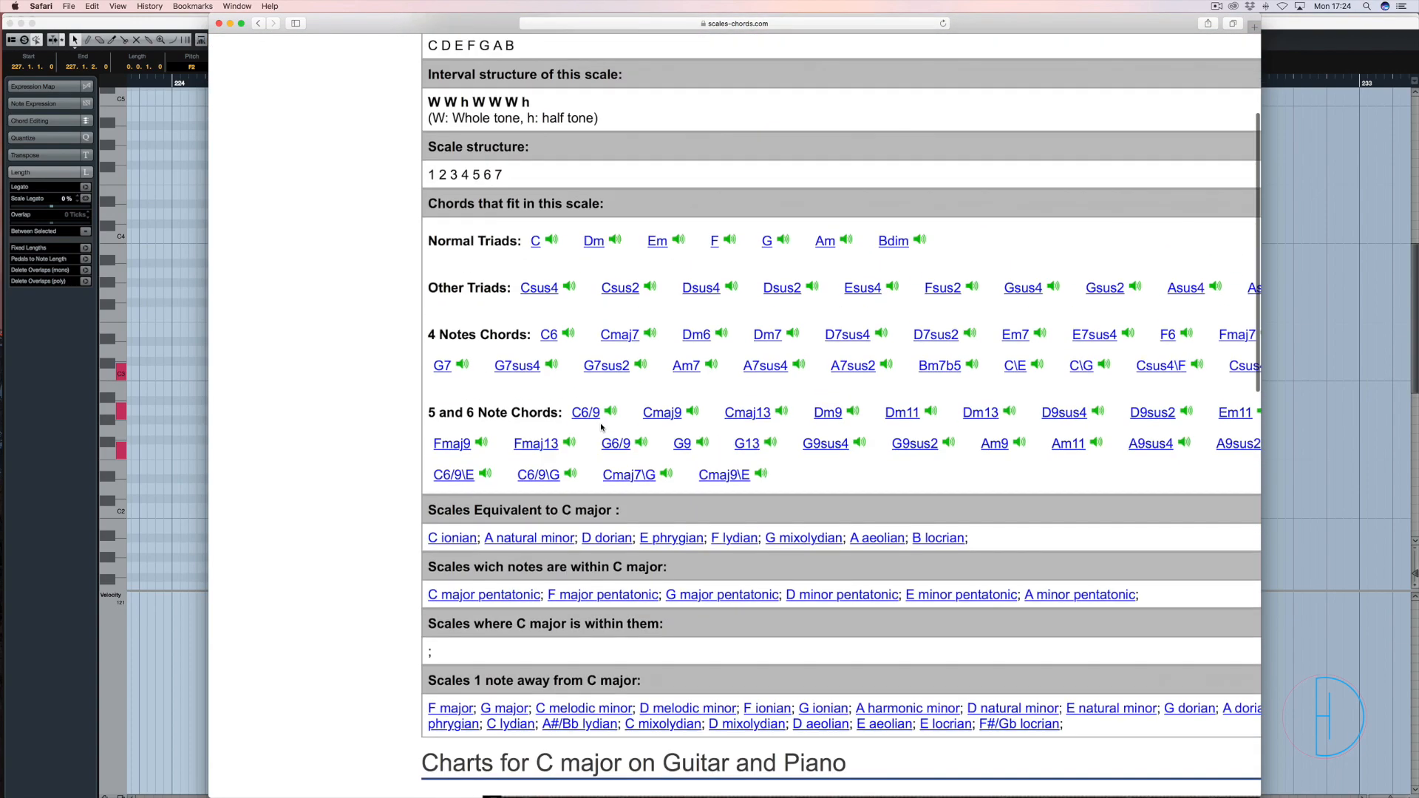
# Return to Cubase, copy the three-note chord to the start of bar 228 and move the copy to E2, G#2 and B2
pyautogui.press('super+Tab')
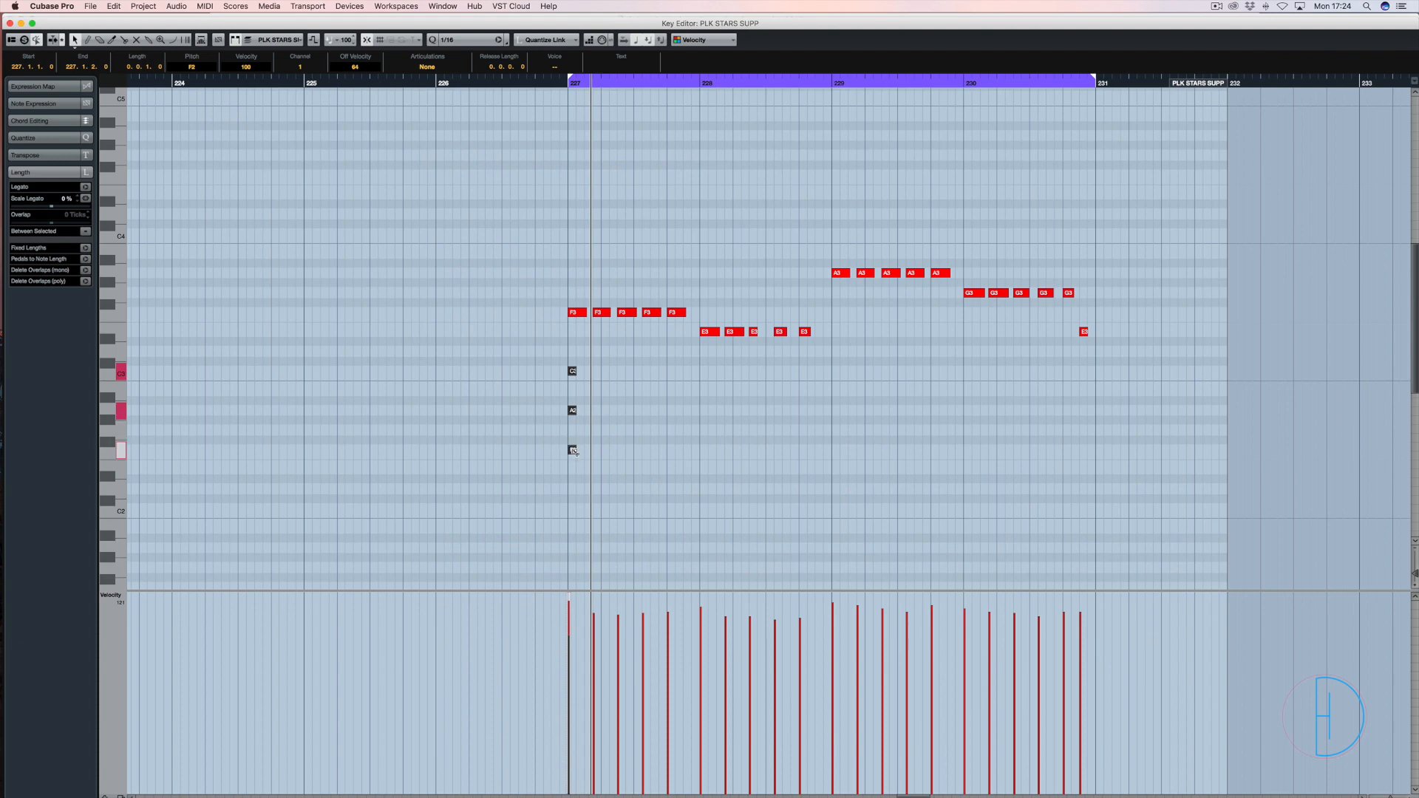
pyautogui.moveTo(569, 448); pyautogui.dragTo(705, 517)
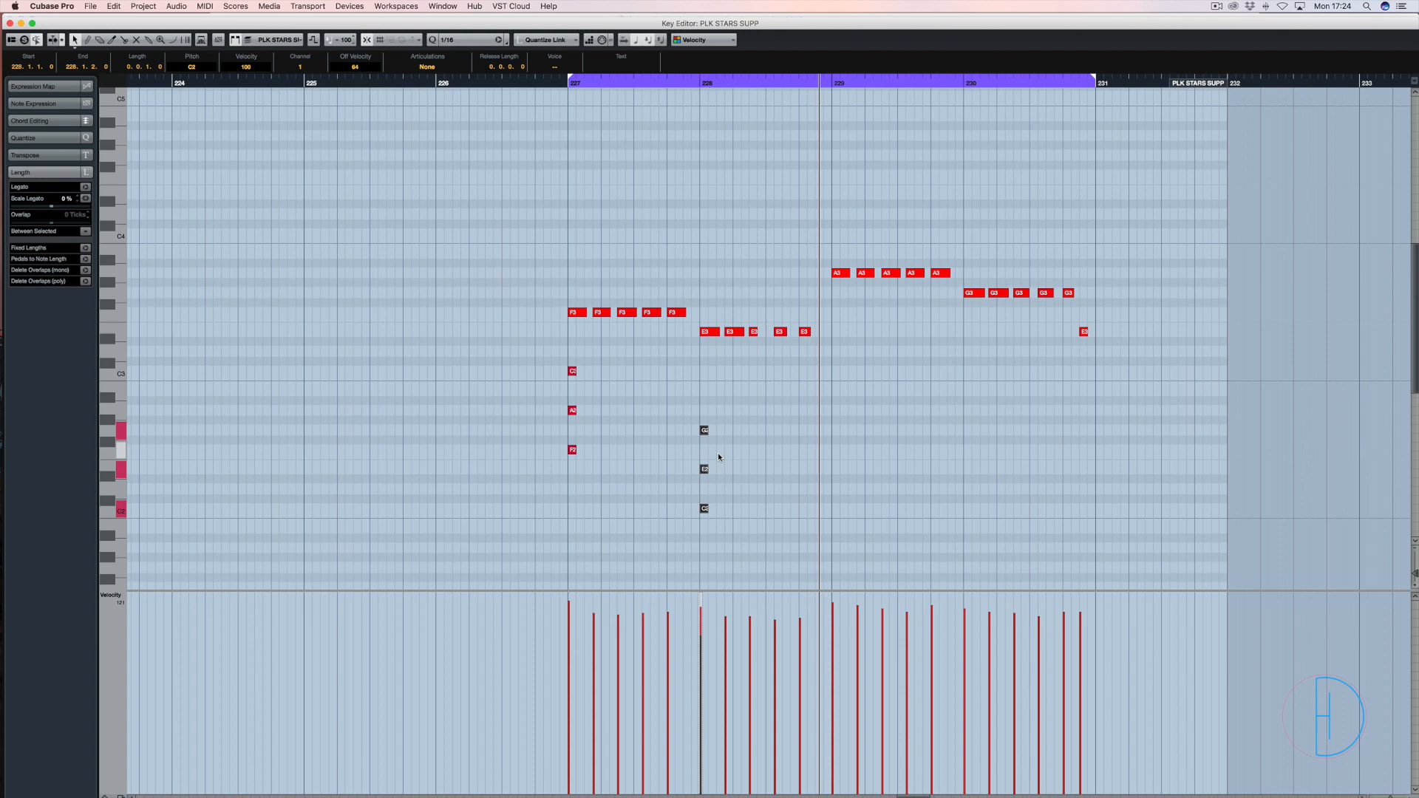
pyautogui.moveTo(731, 411); pyautogui.dragTo(682, 529)
pyautogui.moveTo(707, 474); pyautogui.dragTo(707, 435)
pyautogui.click(695, 426)
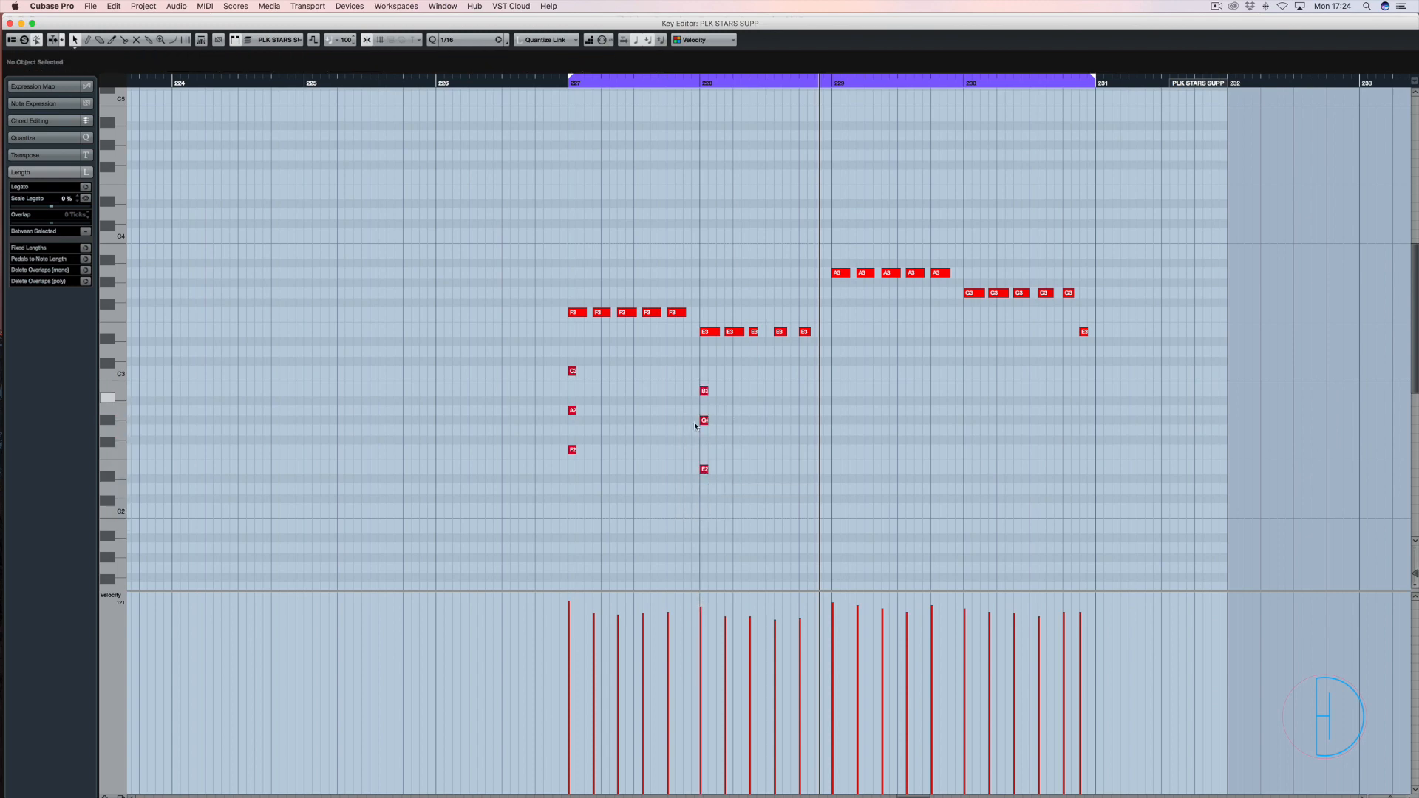
# Lower the middle note of the bar 228 chord to G2 and play back the first two chords
pyautogui.click(701, 421)
pyautogui.hscroll(-3, 695, 436)
pyautogui.press('Down')
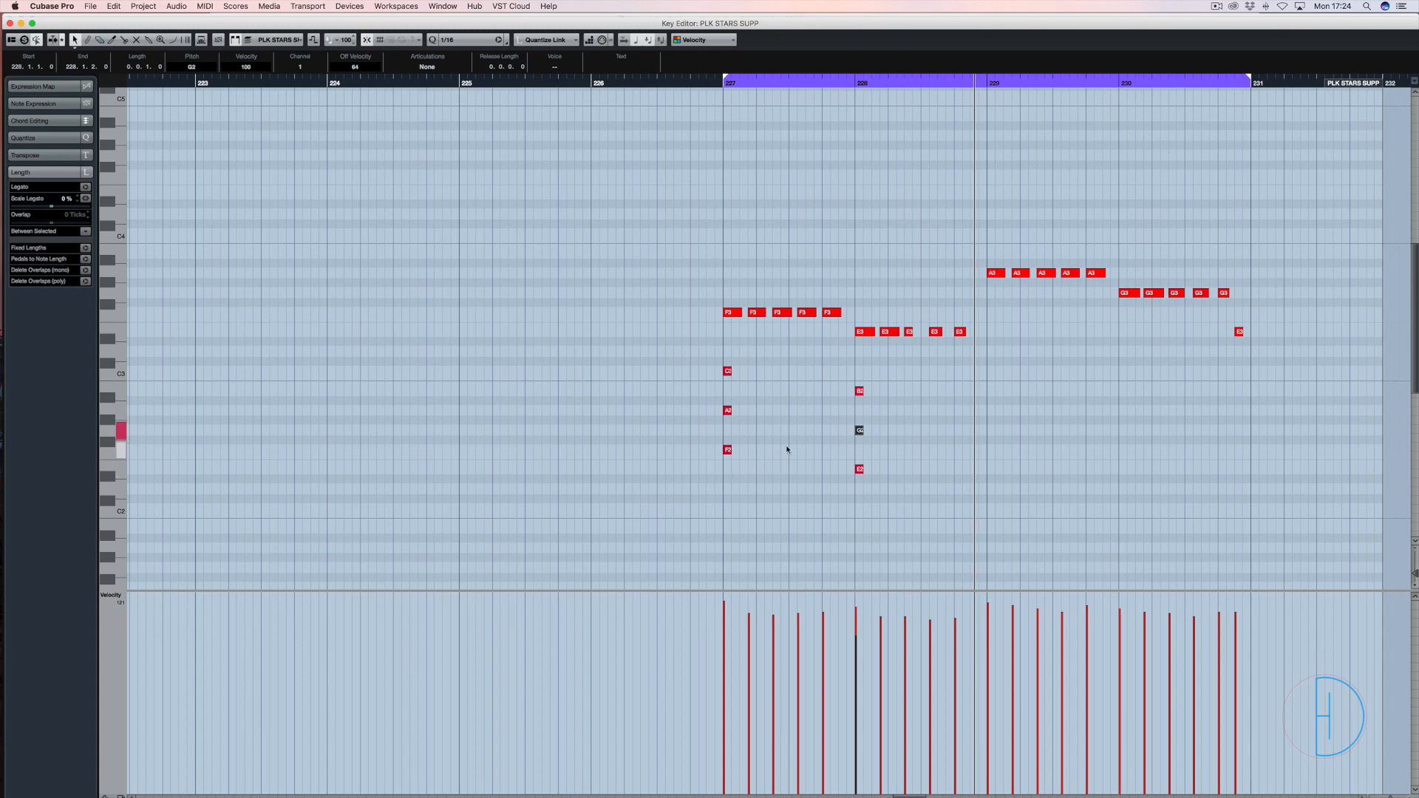
pyautogui.press('space')
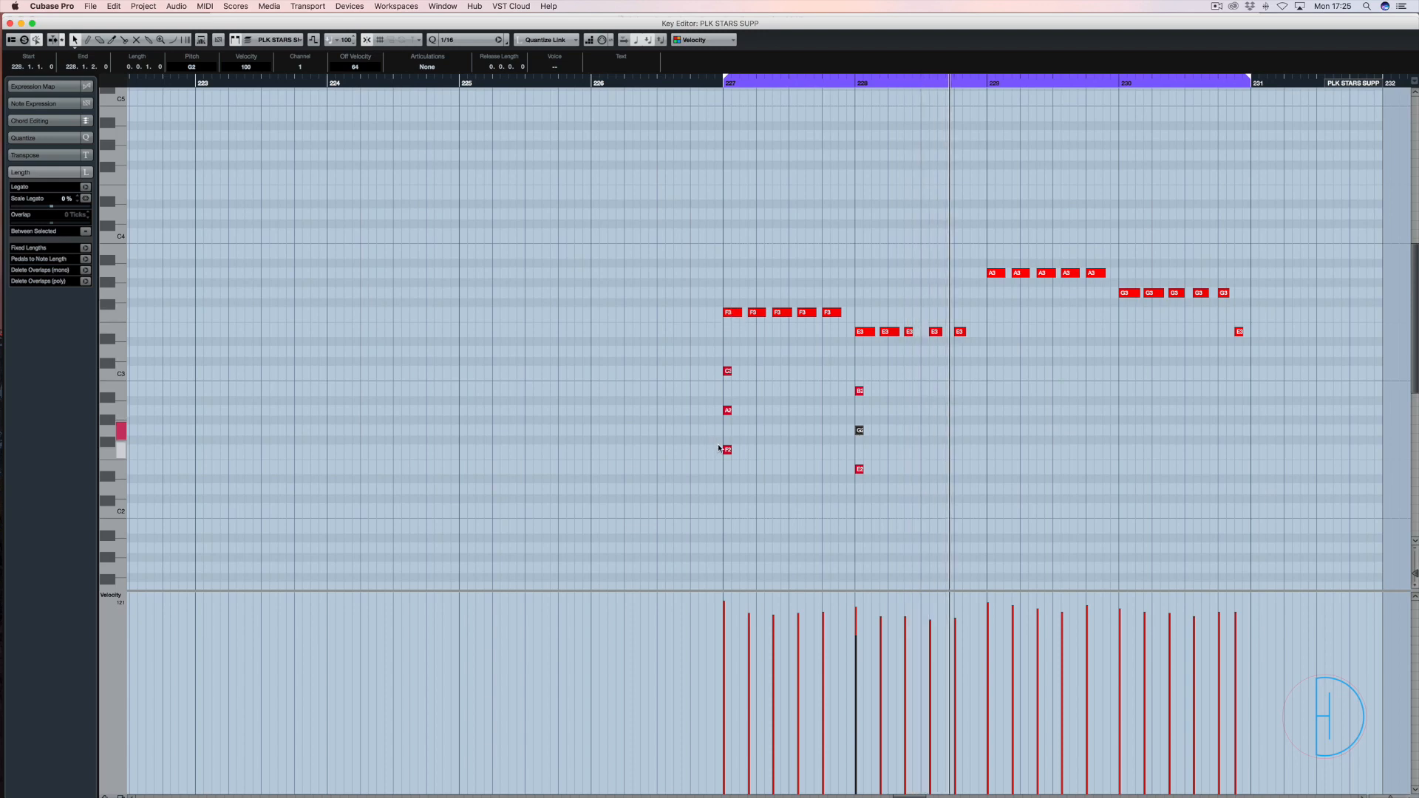
# Examine the bass-line notes at bar 227 and the lowest note of the bar 228 chord
pyautogui.moveTo(702, 289); pyautogui.dragTo(826, 335)
pyautogui.moveTo(847, 467); pyautogui.dragTo(875, 486)
pyautogui.scroll(-10, 876, 488)
pyautogui.hscroll(-10, 886, 474)
pyautogui.hscroll(10, 920, 403)
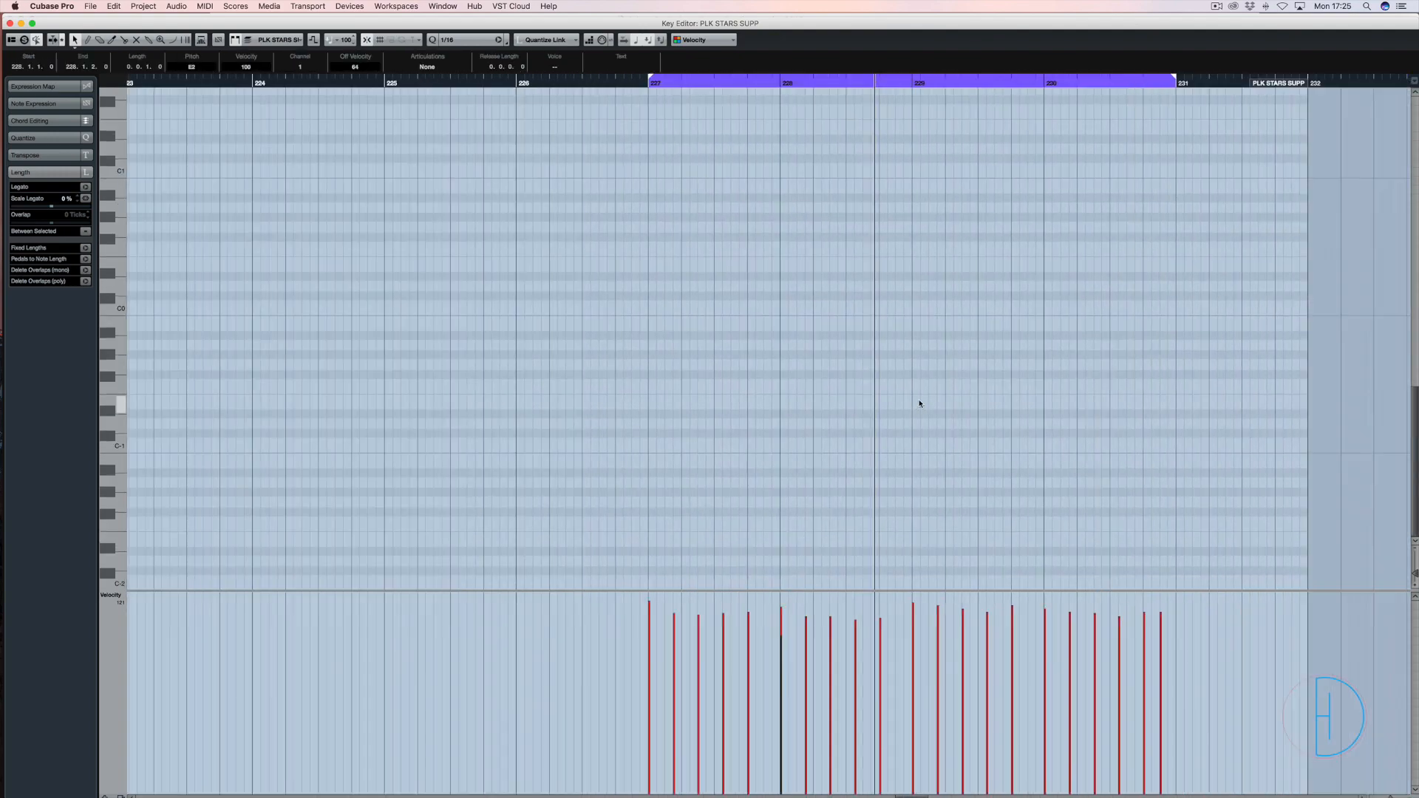
pyautogui.scroll(10, 919, 403)
pyautogui.hscroll(-5, 920, 403)
pyautogui.scroll(-8, 919, 403)
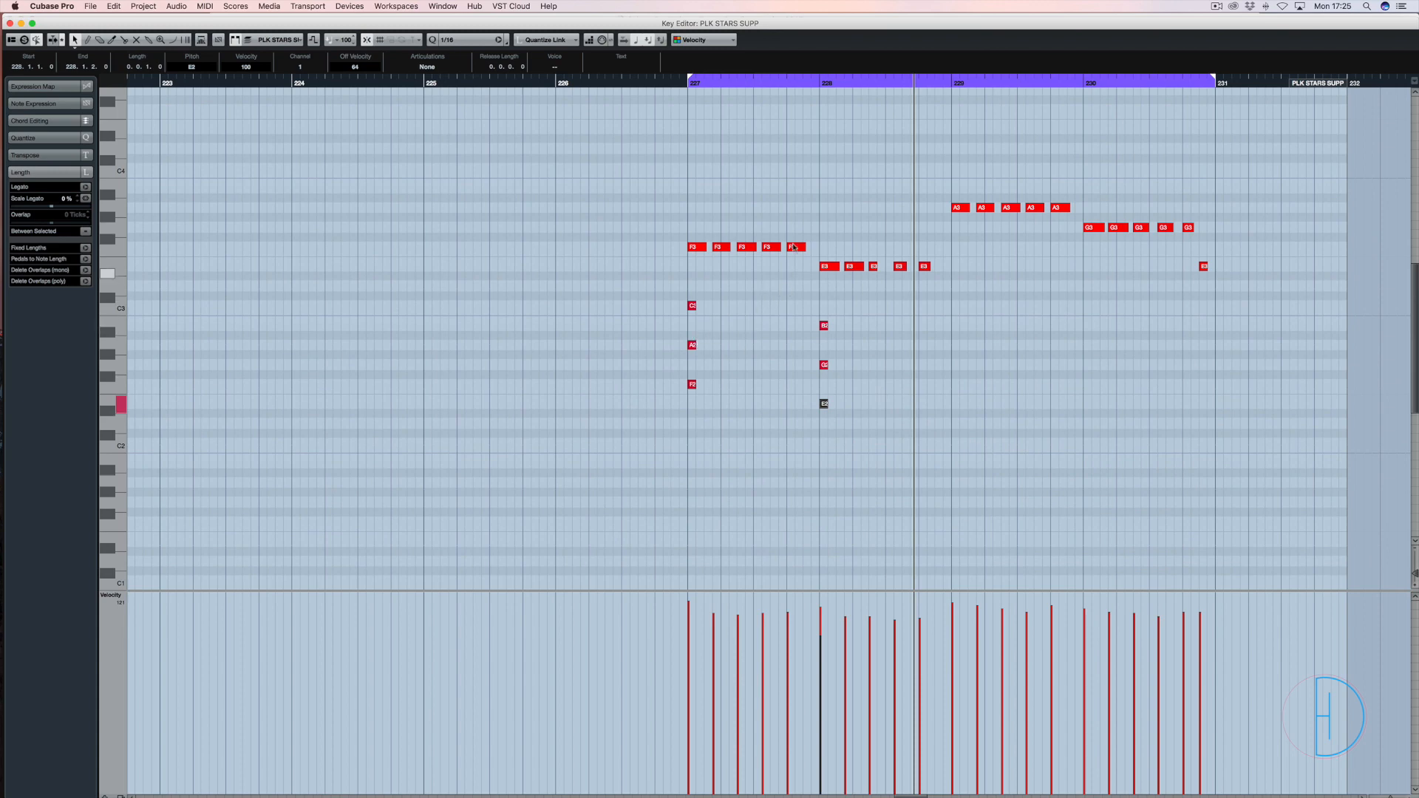
# Check the triad list in Safari, return to Cubase and copy the bar 228 chord to bar 229 on A2, C3 and E3
pyautogui.click(824, 365)
pyautogui.moveTo(839, 313); pyautogui.dragTo(816, 426)
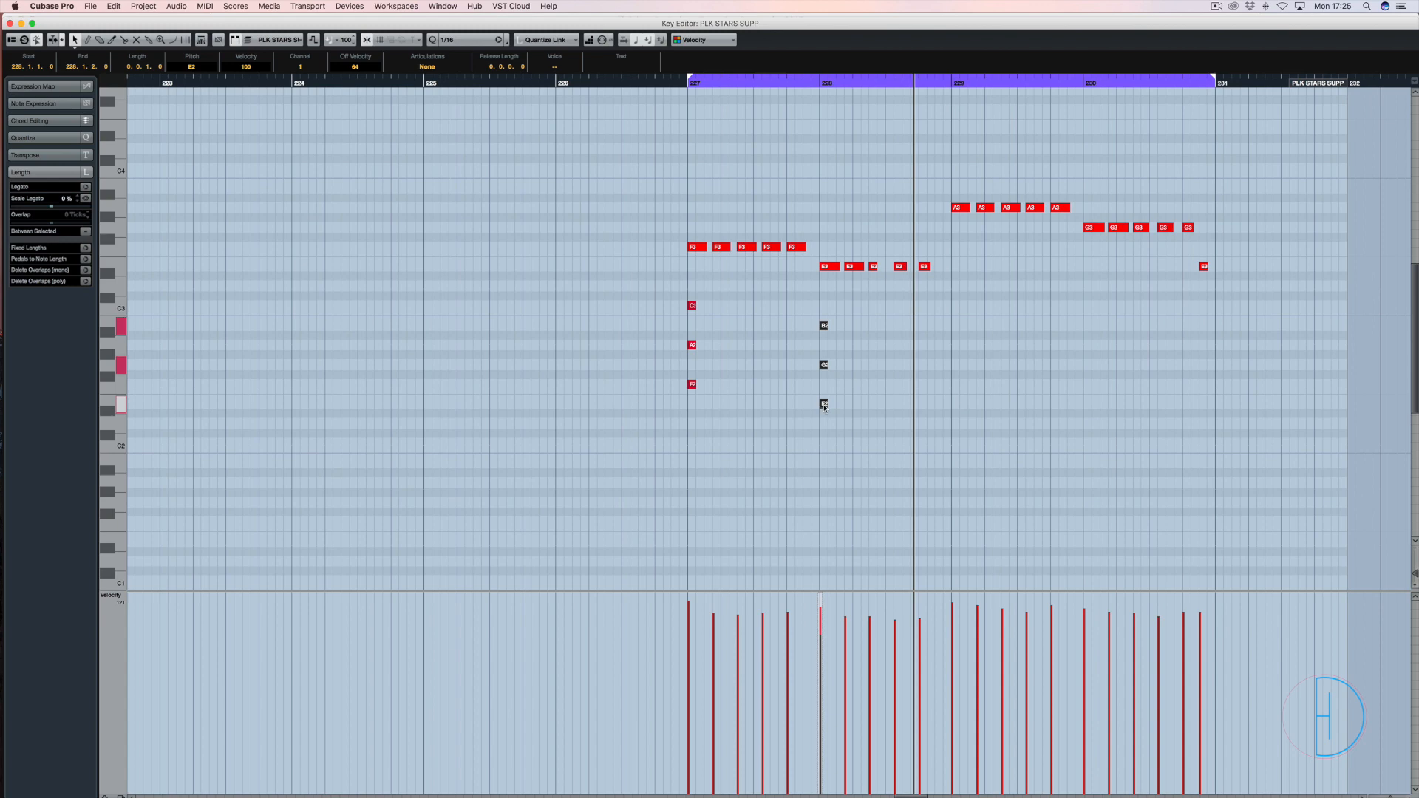
pyautogui.press('super+Tab')
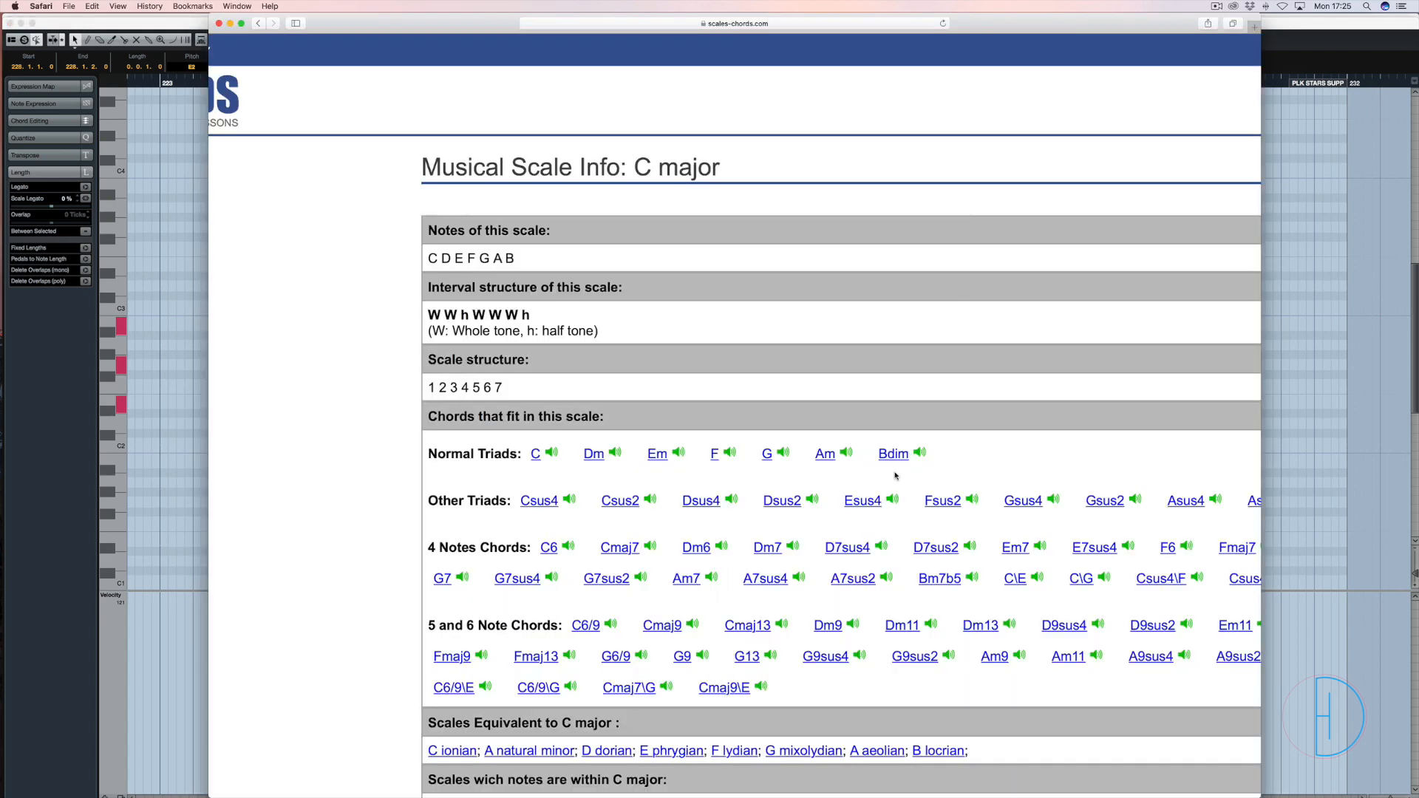
pyautogui.press('super+Tab')
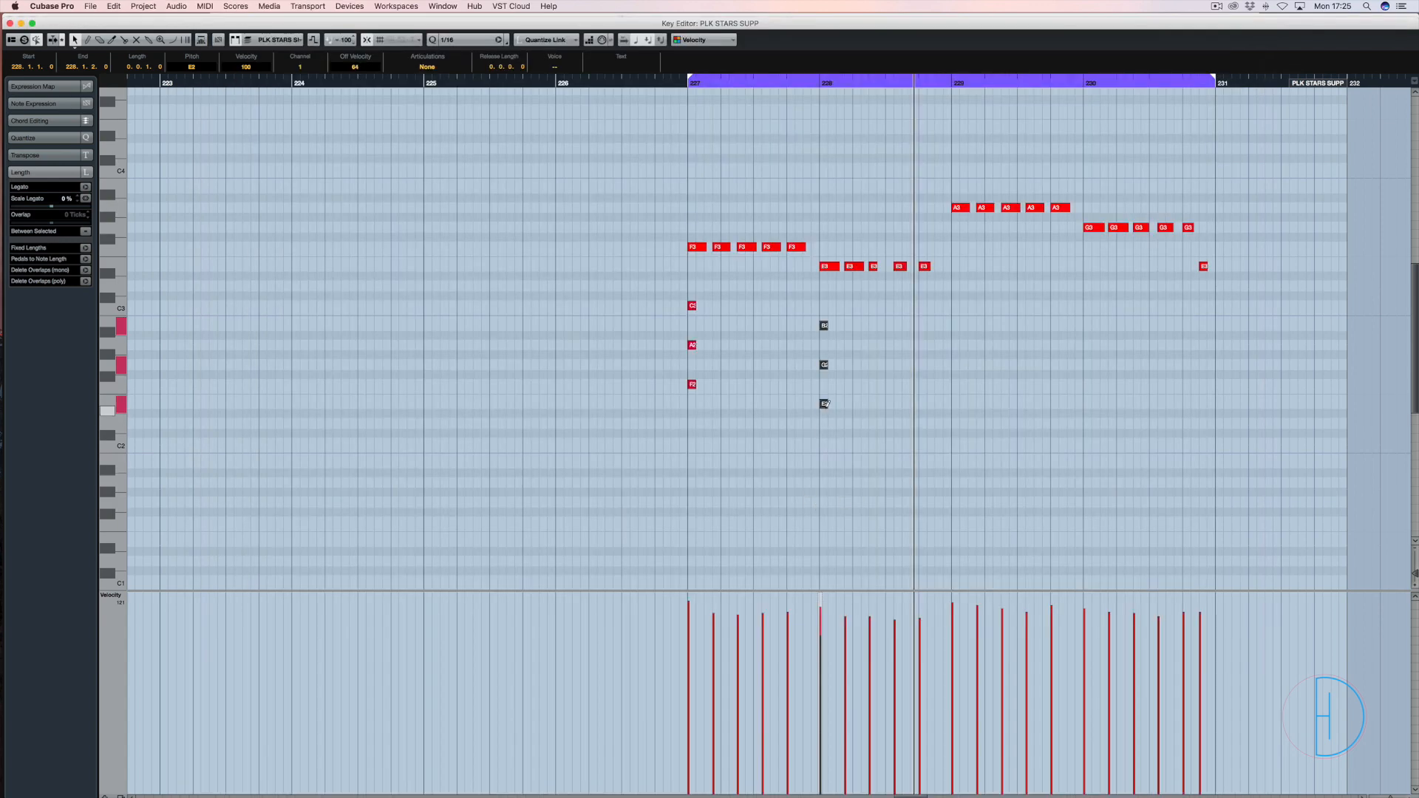
pyautogui.moveTo(825, 404); pyautogui.dragTo(957, 345)
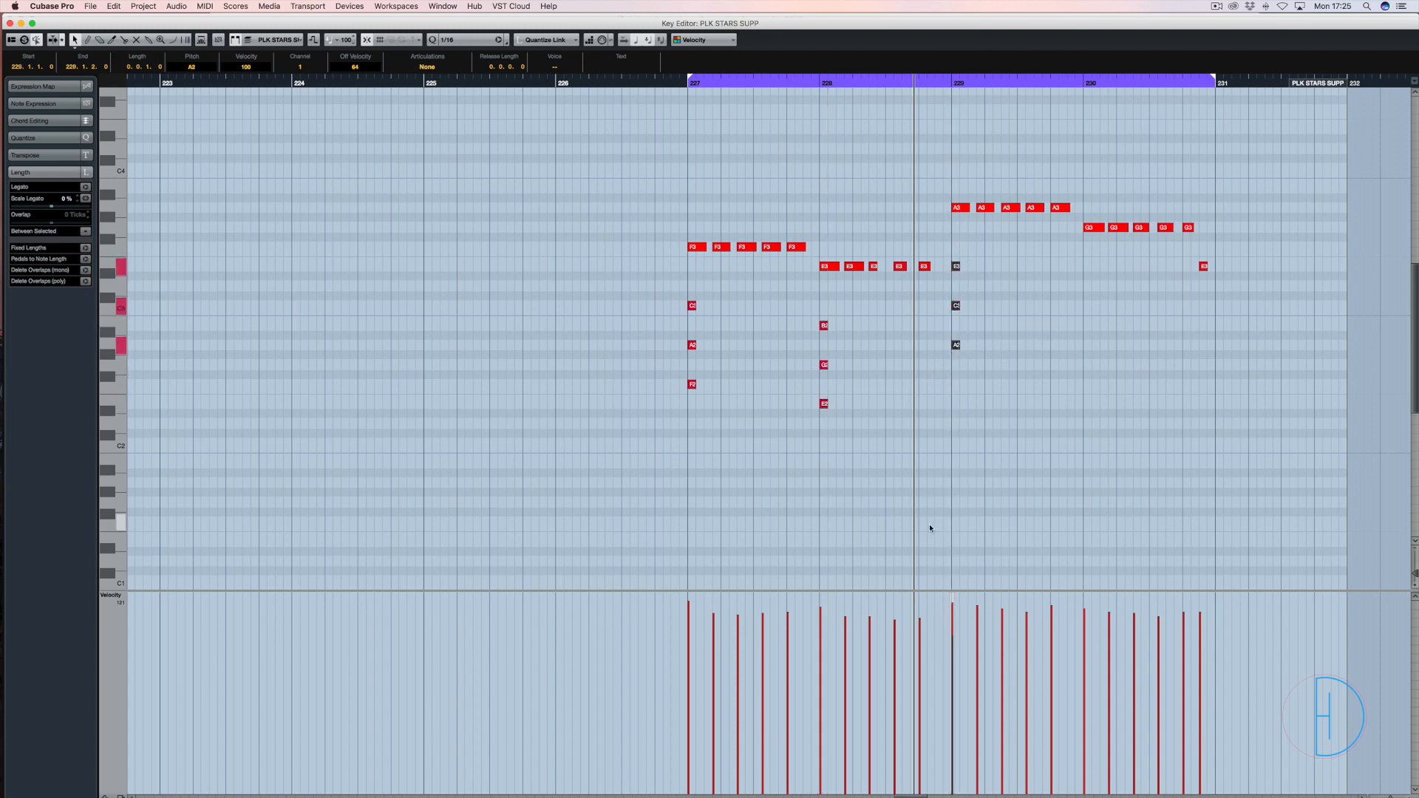
# Recheck the C major page in Safari, then in Cubase copy the bar 229 chord to bar 230 as G2, B2 and D3
pyautogui.press('space')
pyautogui.press('super+Tab')
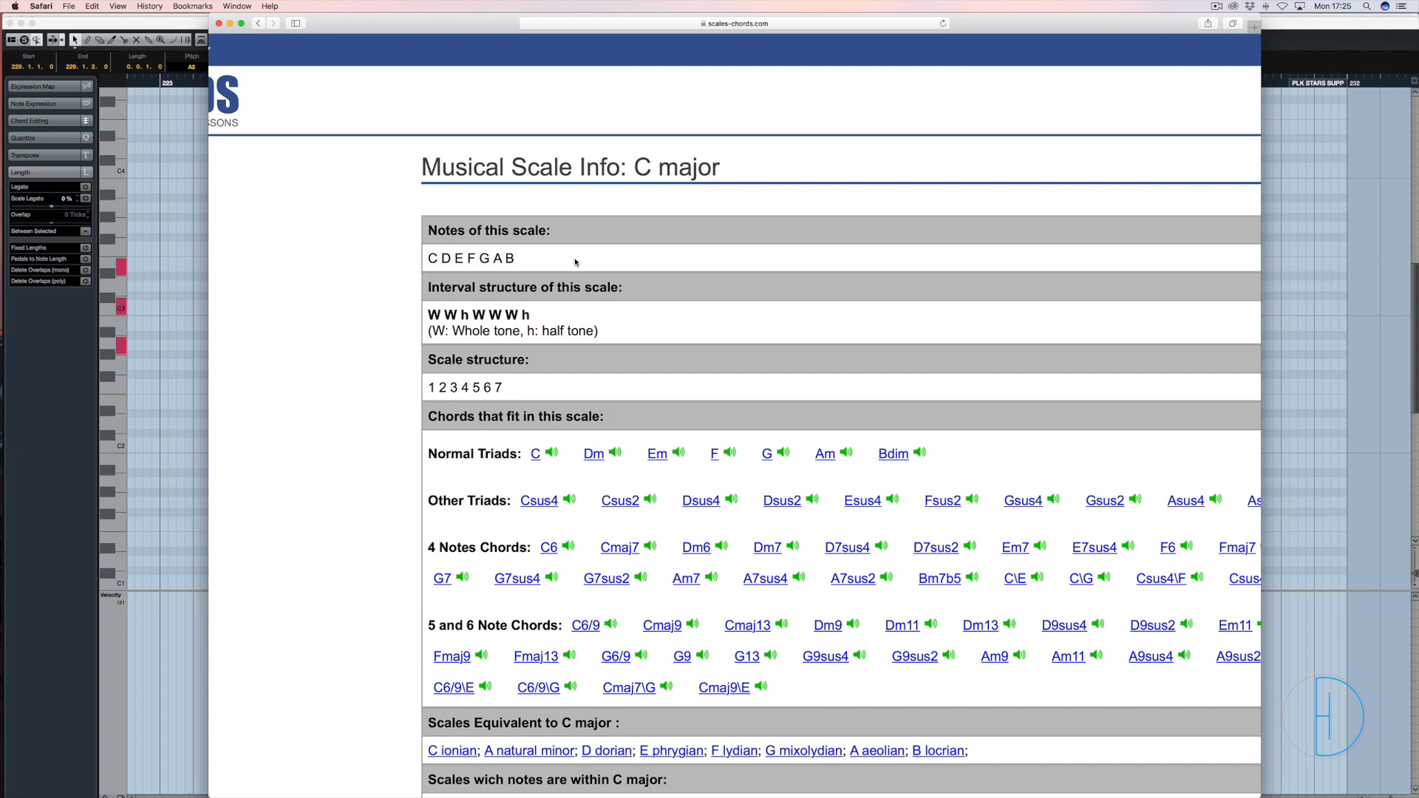
pyautogui.press('super+Tab')
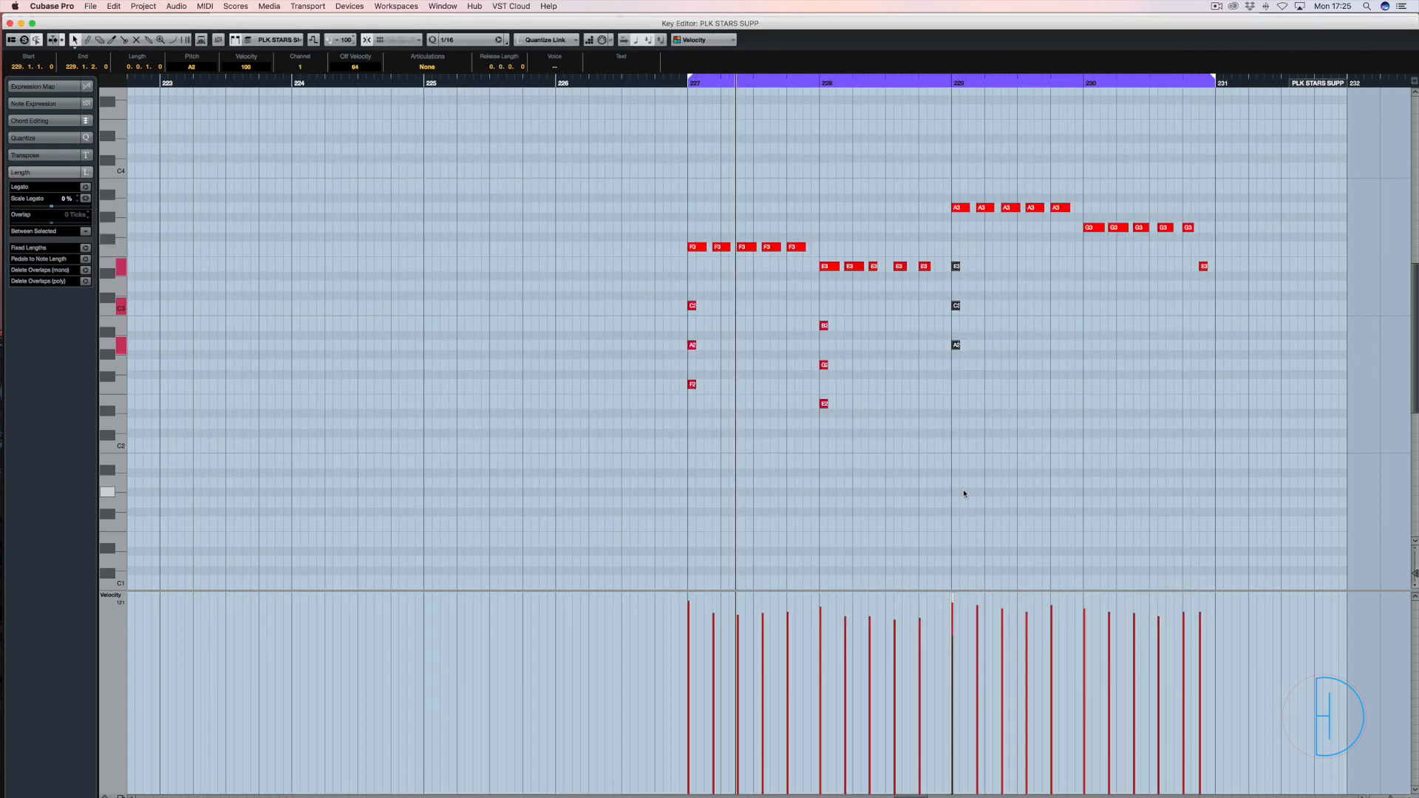
pyautogui.moveTo(958, 346); pyautogui.dragTo(1092, 364)
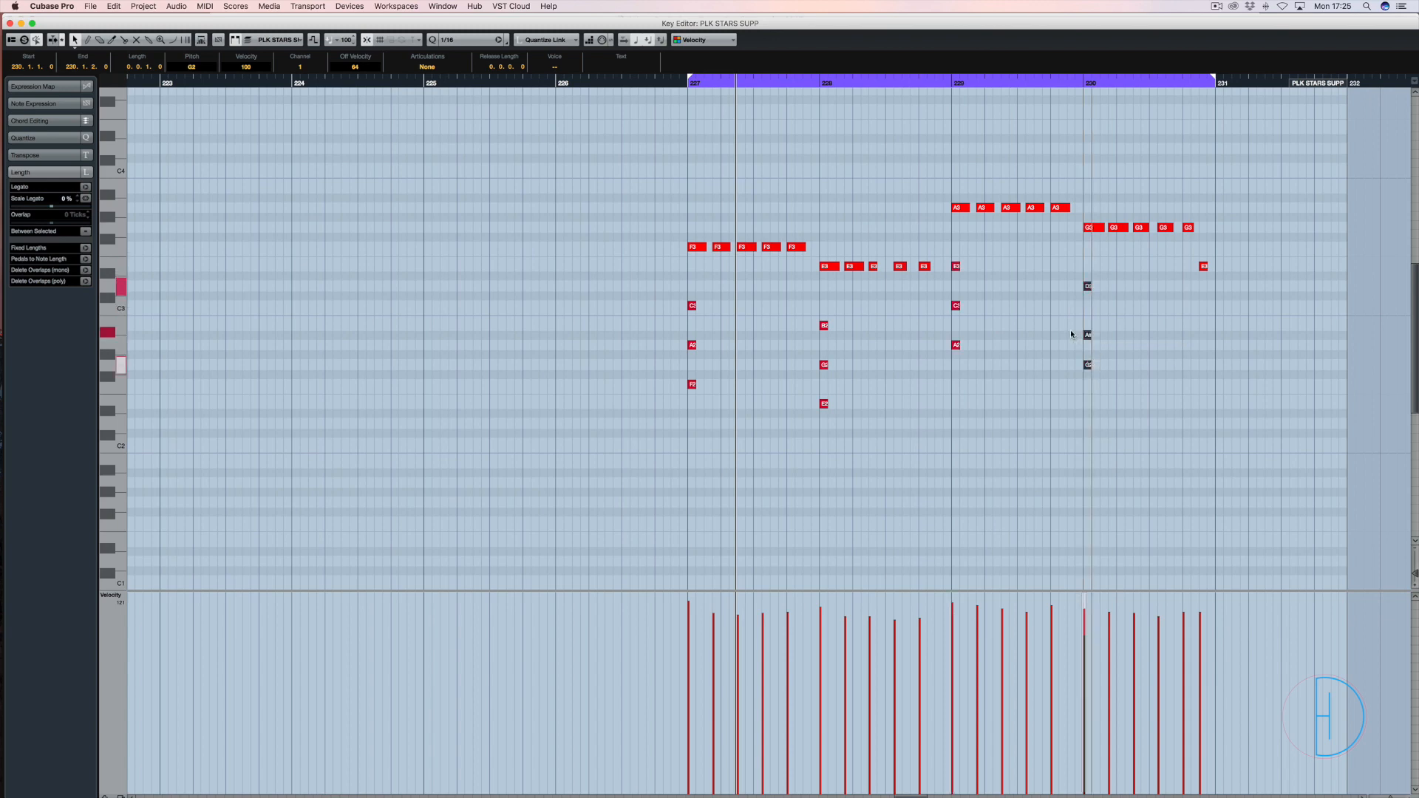
pyautogui.click(1087, 335)
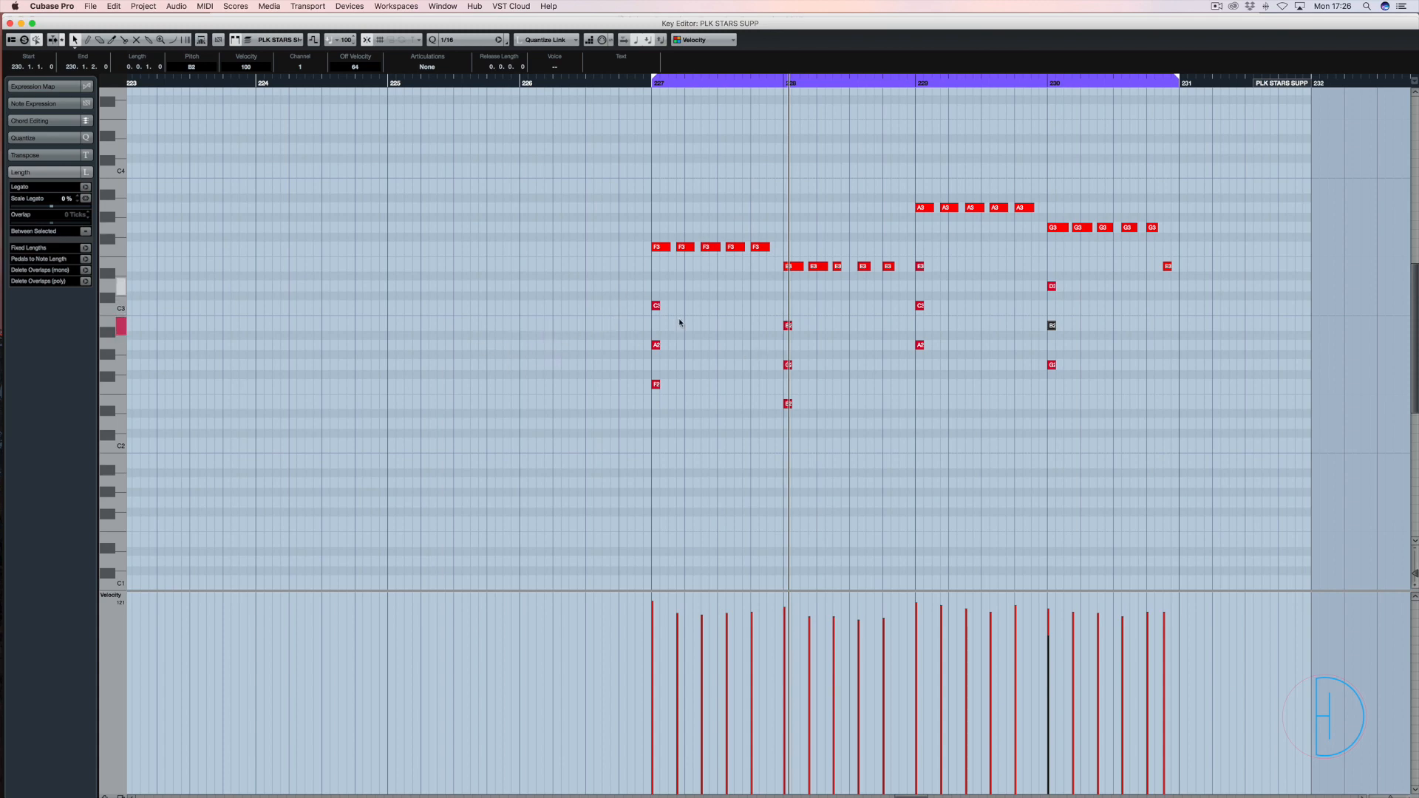
# Repeat the triads in bars 227 to 230 as a five-hit chord rhythm in each bar and play the pattern back
pyautogui.moveTo(644, 288); pyautogui.dragTo(827, 418)
pyautogui.moveTo(915, 244); pyautogui.dragTo(950, 357)
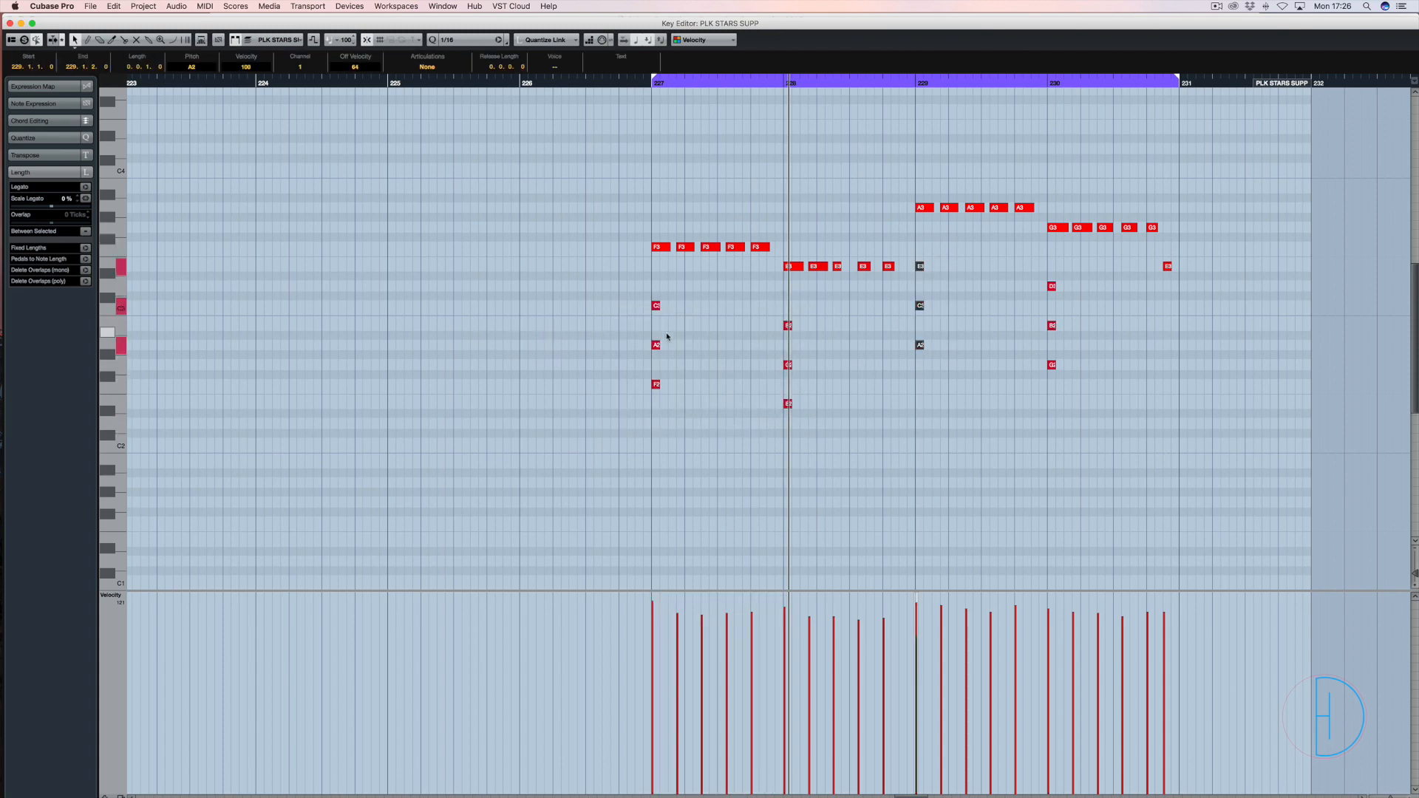
pyautogui.moveTo(627, 286); pyautogui.dragTo(695, 419)
pyautogui.moveTo(770, 308); pyautogui.dragTo(819, 412)
pyautogui.moveTo(907, 248); pyautogui.dragTo(933, 366)
pyautogui.moveTo(1032, 259); pyautogui.dragTo(1064, 380)
pyautogui.moveTo(662, 383); pyautogui.dragTo(767, 388)
pyautogui.press('super+z')
pyautogui.click(785, 194)
pyautogui.press('space')
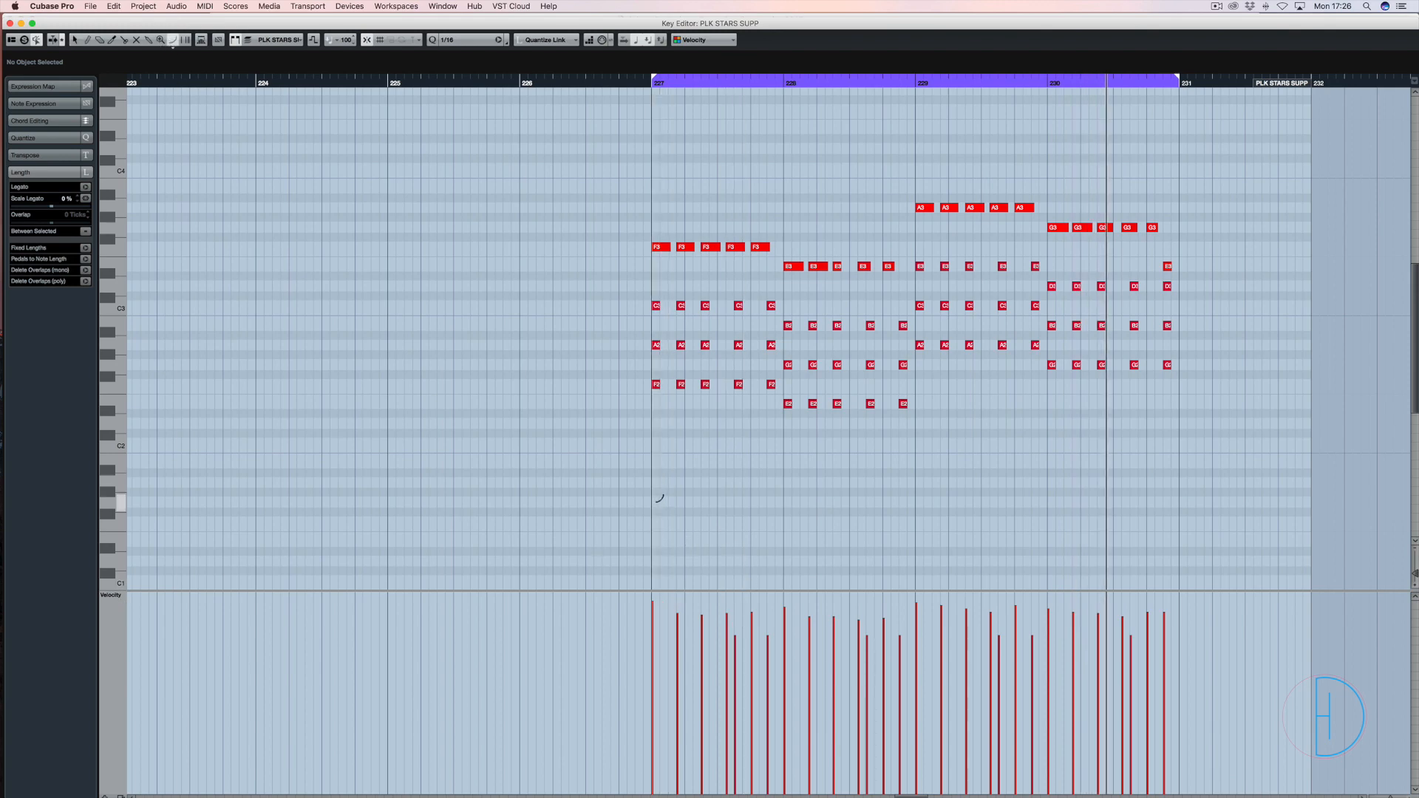
# Draw continuous short bass notes on F1, E1, A1 and G1 across bars 227 to 230 and transpose them down an octave
pyautogui.moveTo(656, 517)
pyautogui.mouseDown()
pyautogui.moveTo(786, 516)
pyautogui.moveTo(917, 541)
pyautogui.mouseUp()
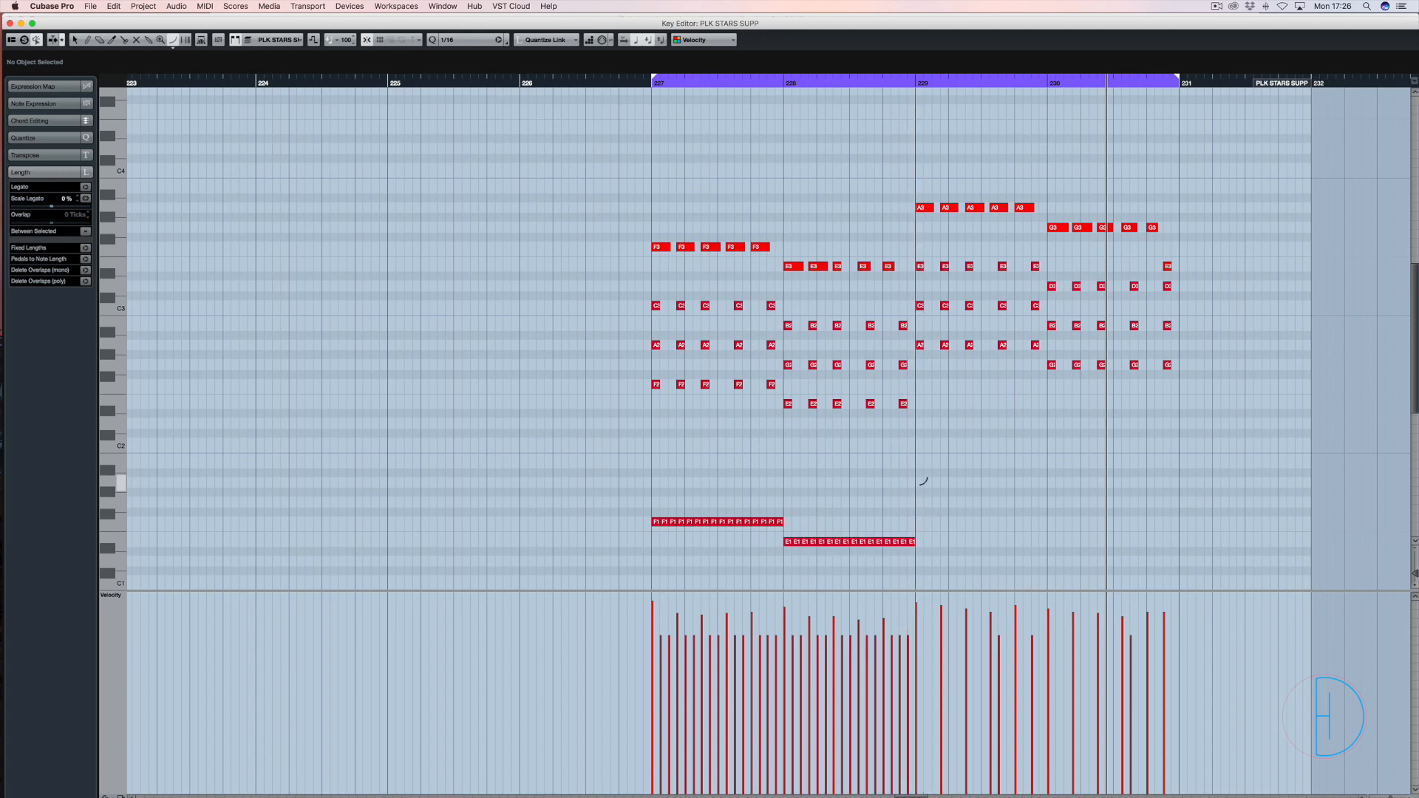
pyautogui.moveTo(916, 482); pyautogui.dragTo(1183, 497)
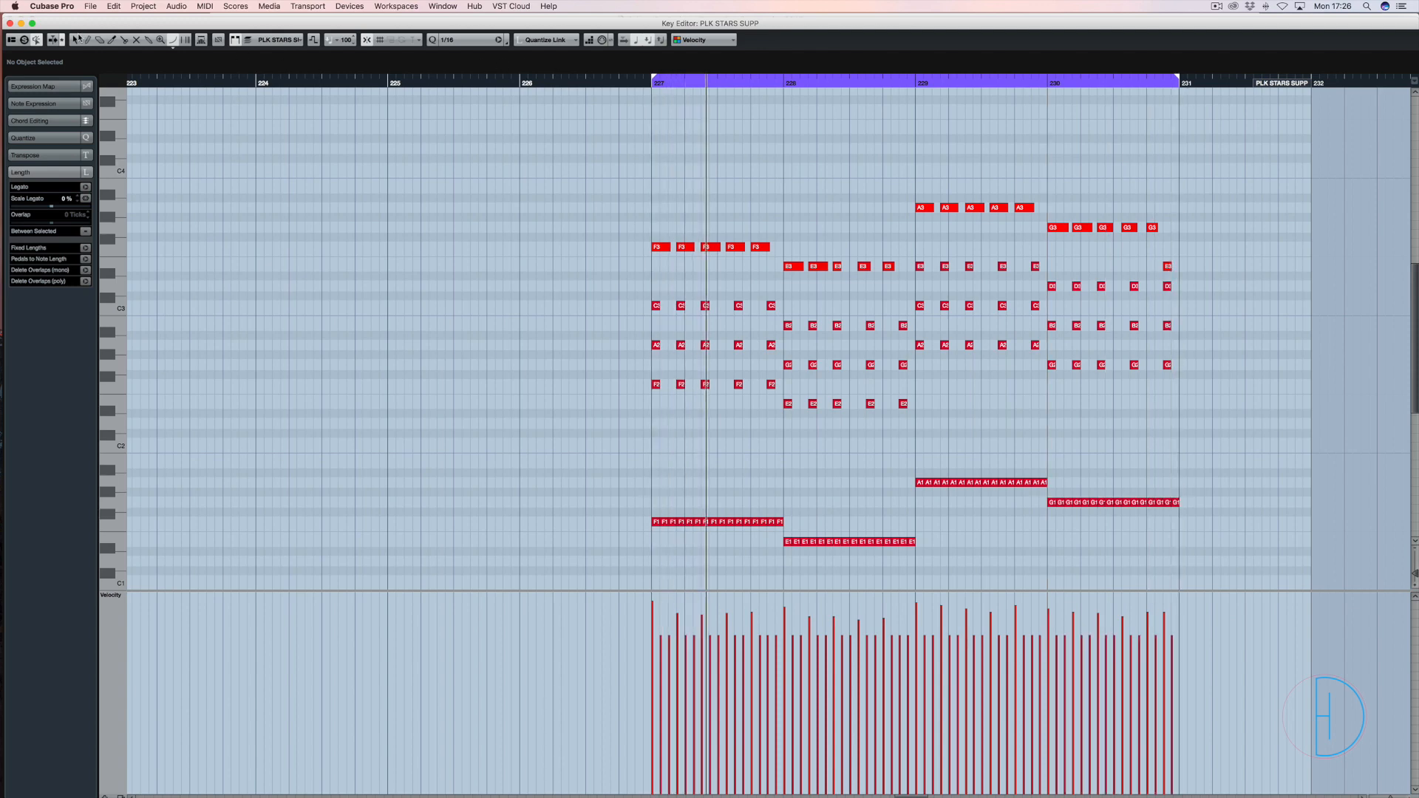
pyautogui.moveTo(1236, 446); pyautogui.dragTo(636, 563)
pyautogui.hotkey('shift', 'Down')
pyautogui.scroll(-4, 636, 563)
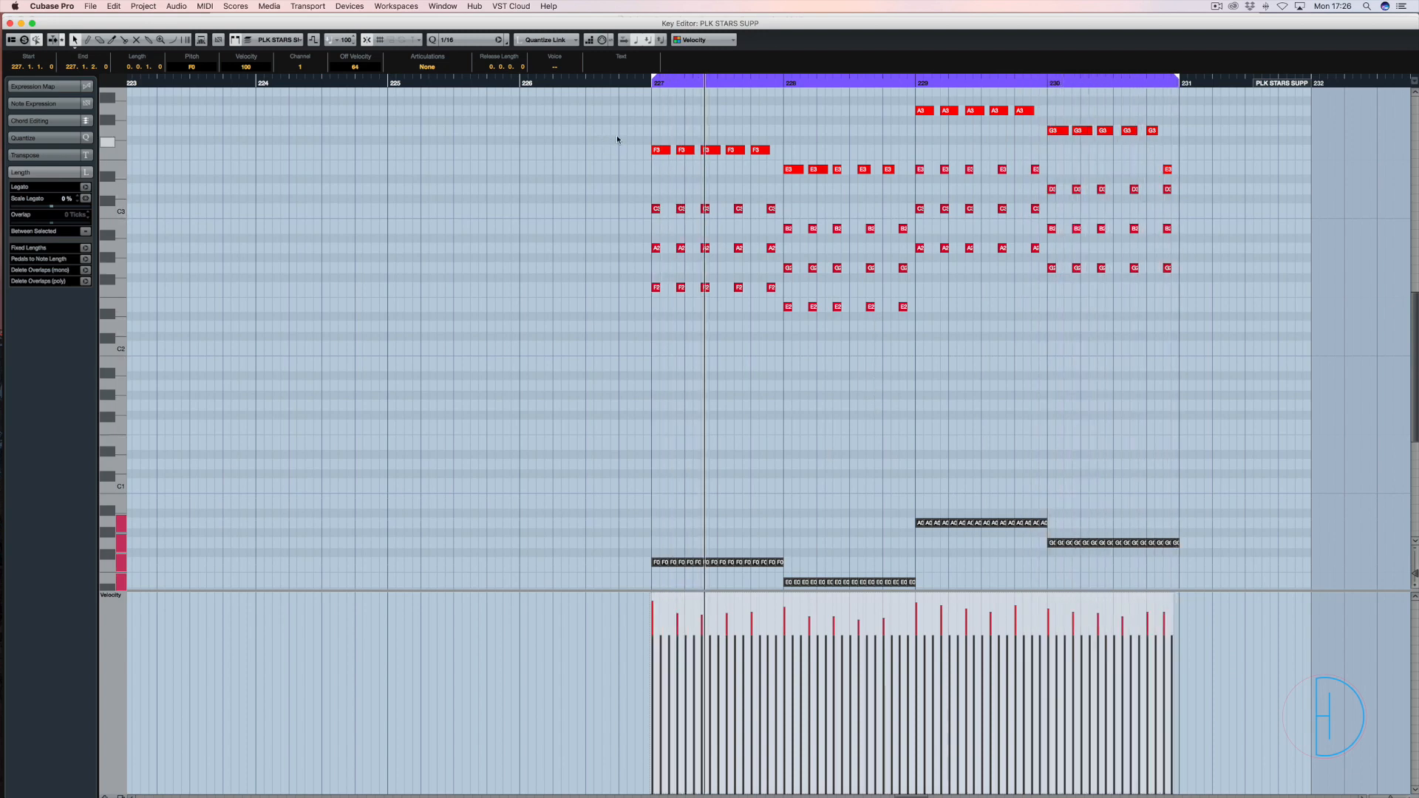
# Transpose the top F-E-A-G line up an octave, including the single E note at the end of bar 230
pyautogui.moveTo(616, 133); pyautogui.dragTo(908, 196)
pyautogui.moveTo(887, 104); pyautogui.dragTo(1170, 145)
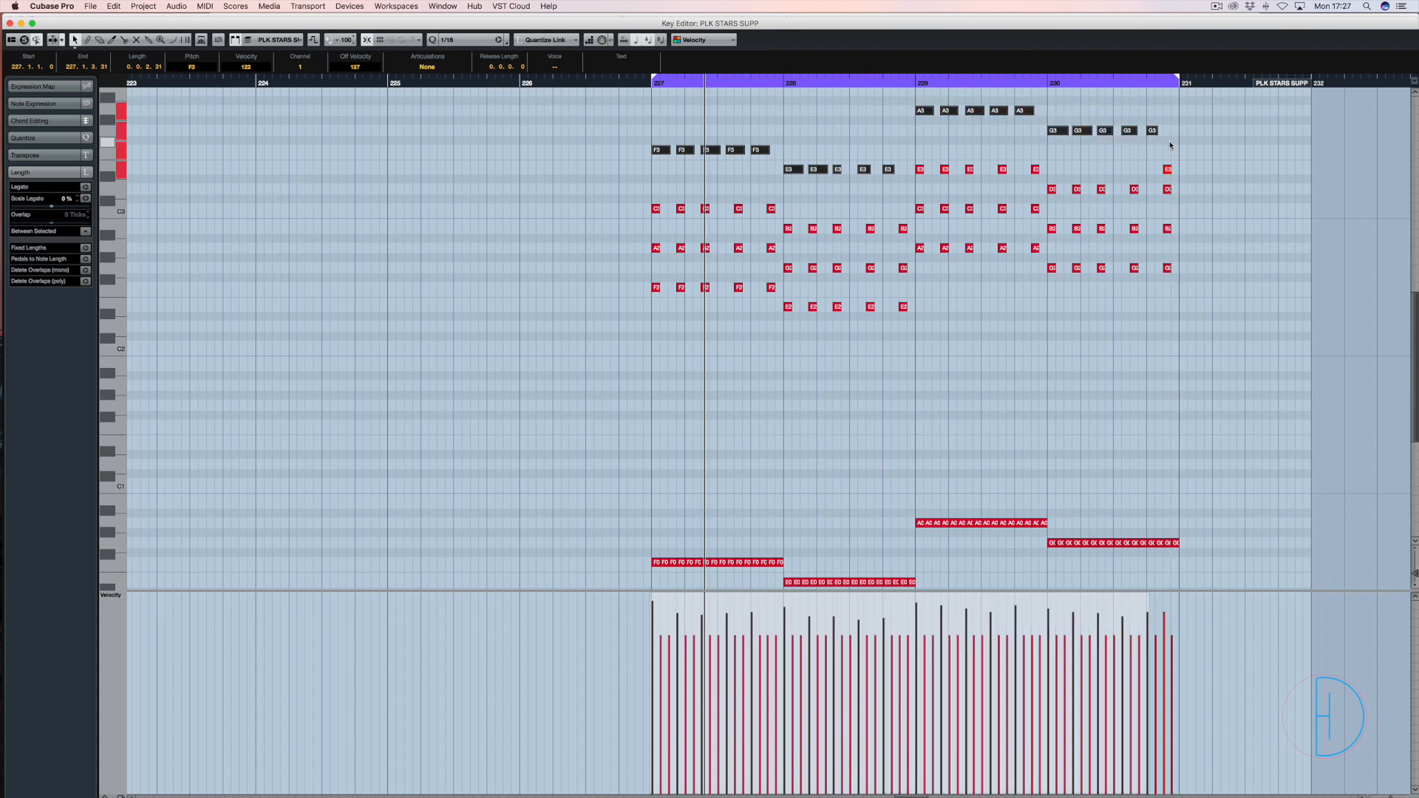
pyautogui.hotkey('shift', 'Up')
pyautogui.scroll(5, 1182, 252)
pyautogui.click(1166, 291)
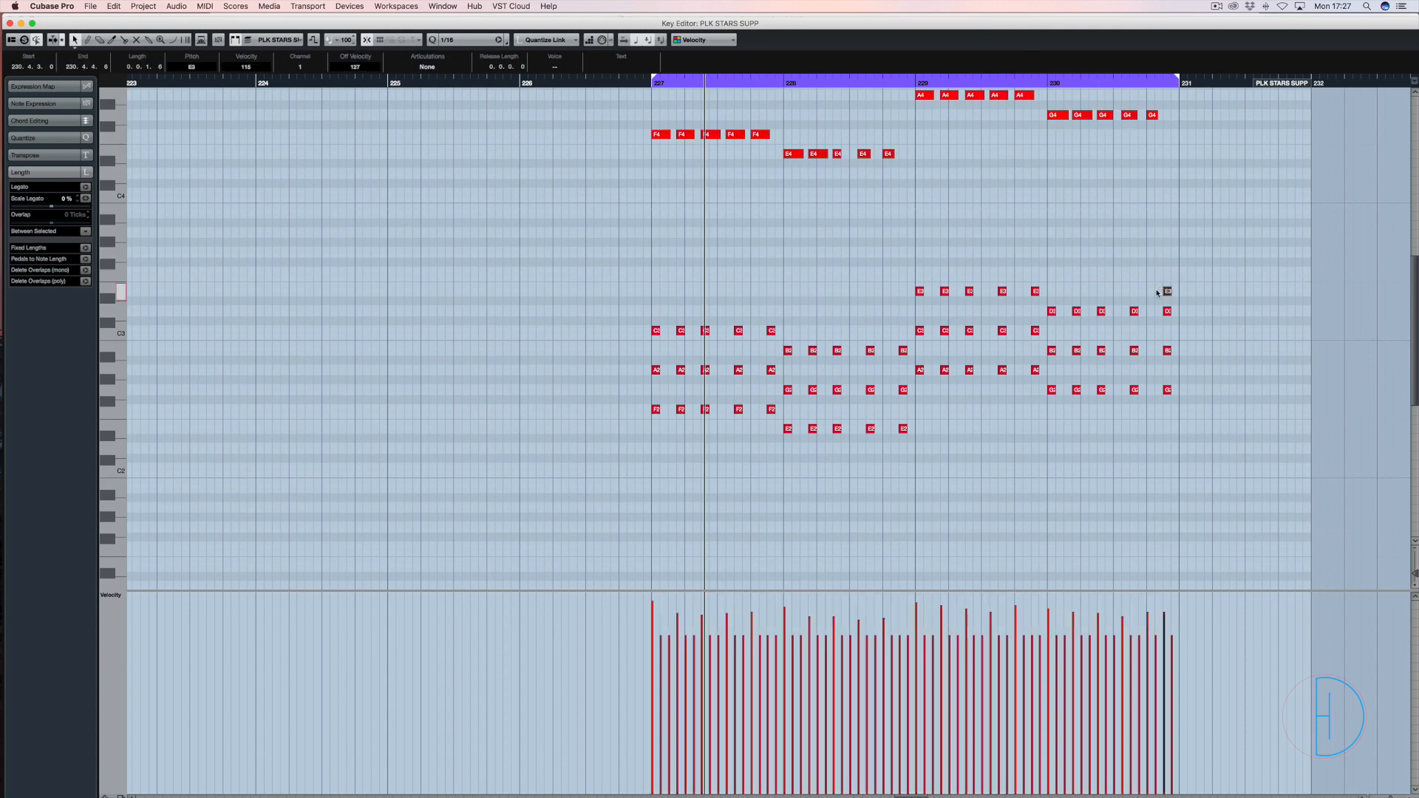
pyautogui.hotkey('shift', 'Up')
# Transpose the top line and all chord notes together down an octave, leaving out the low bass run
pyautogui.moveTo(1198, 469); pyautogui.dragTo(634, 68)
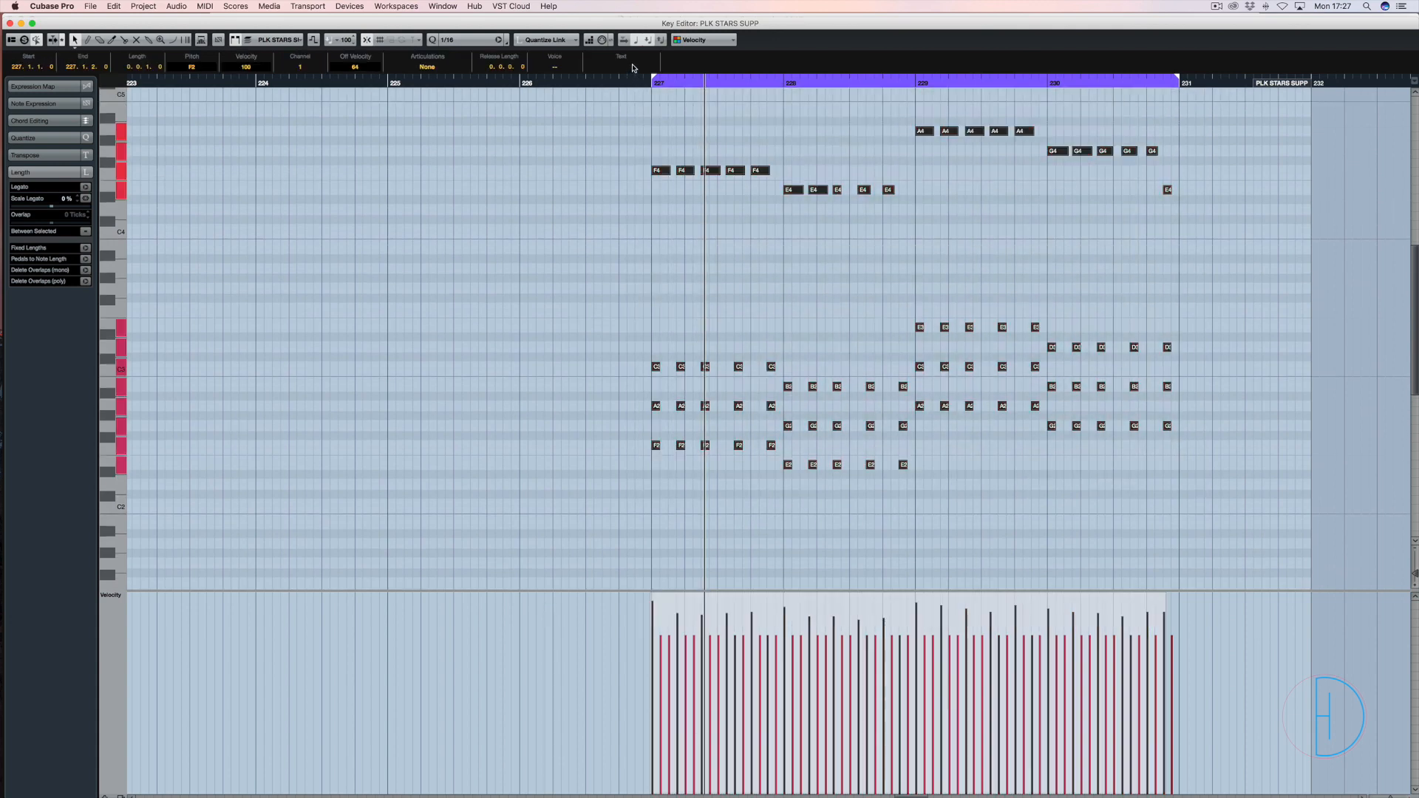
pyautogui.hotkey('shift', 'Down')
pyautogui.scroll(-1, 813, 222)
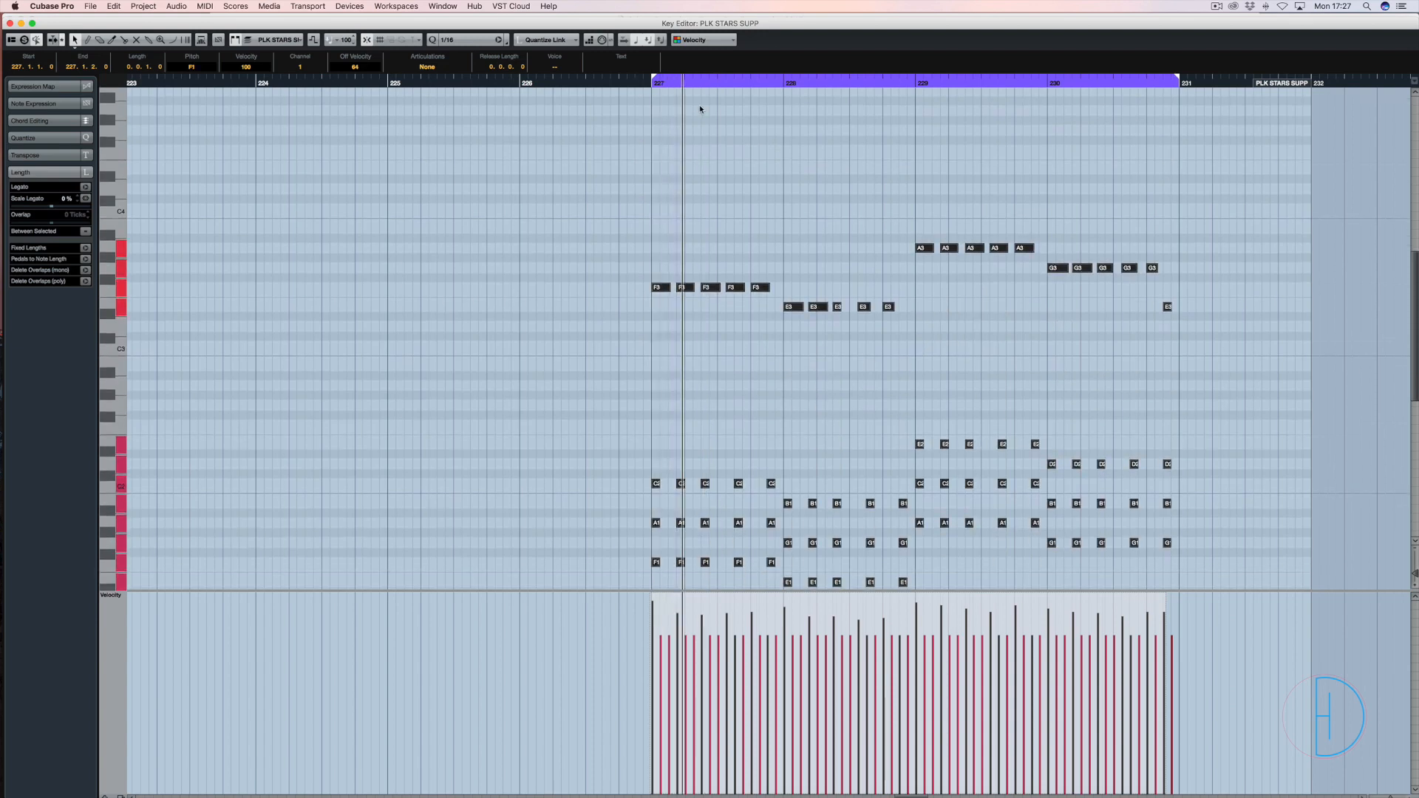
pyautogui.click(920, 213)
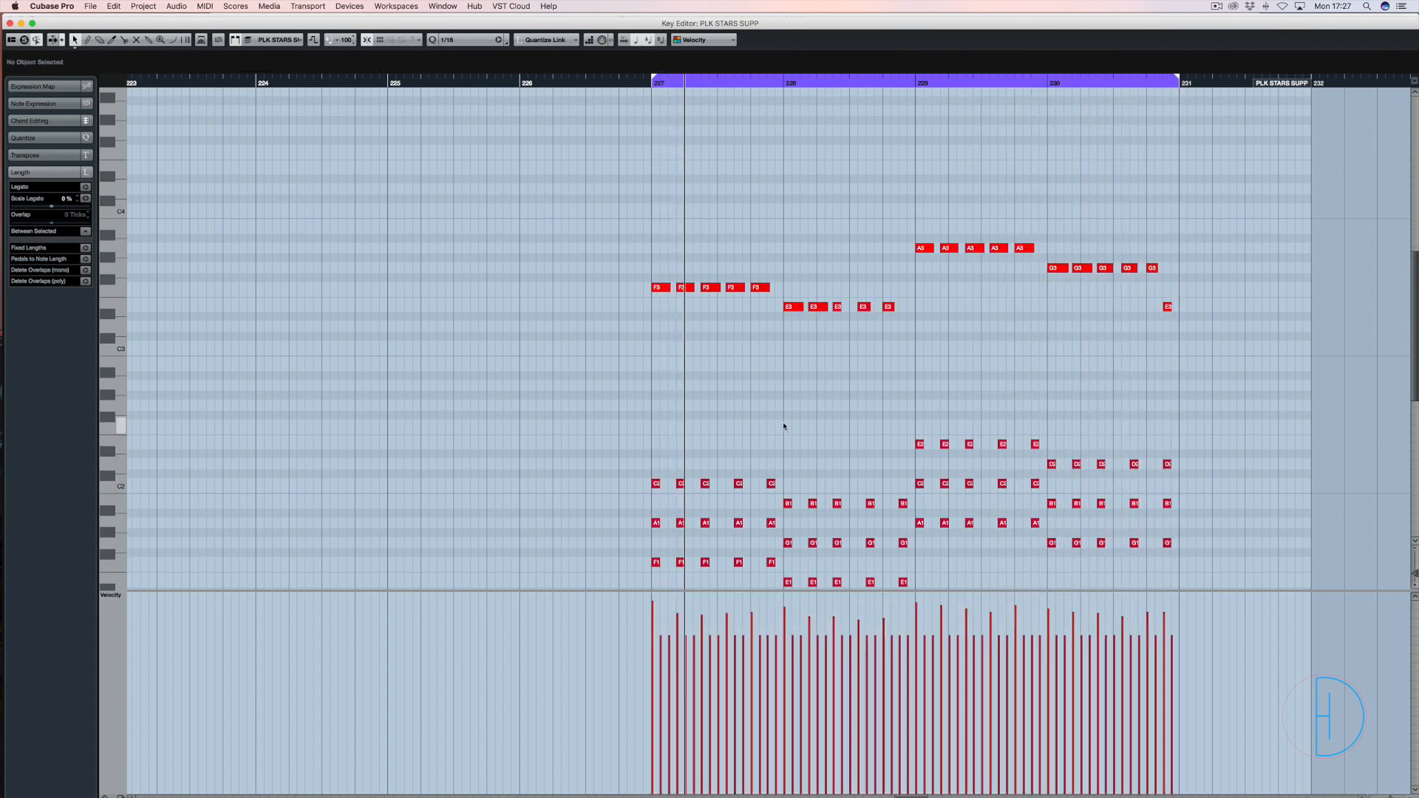
pyautogui.scroll(-5, 784, 425)
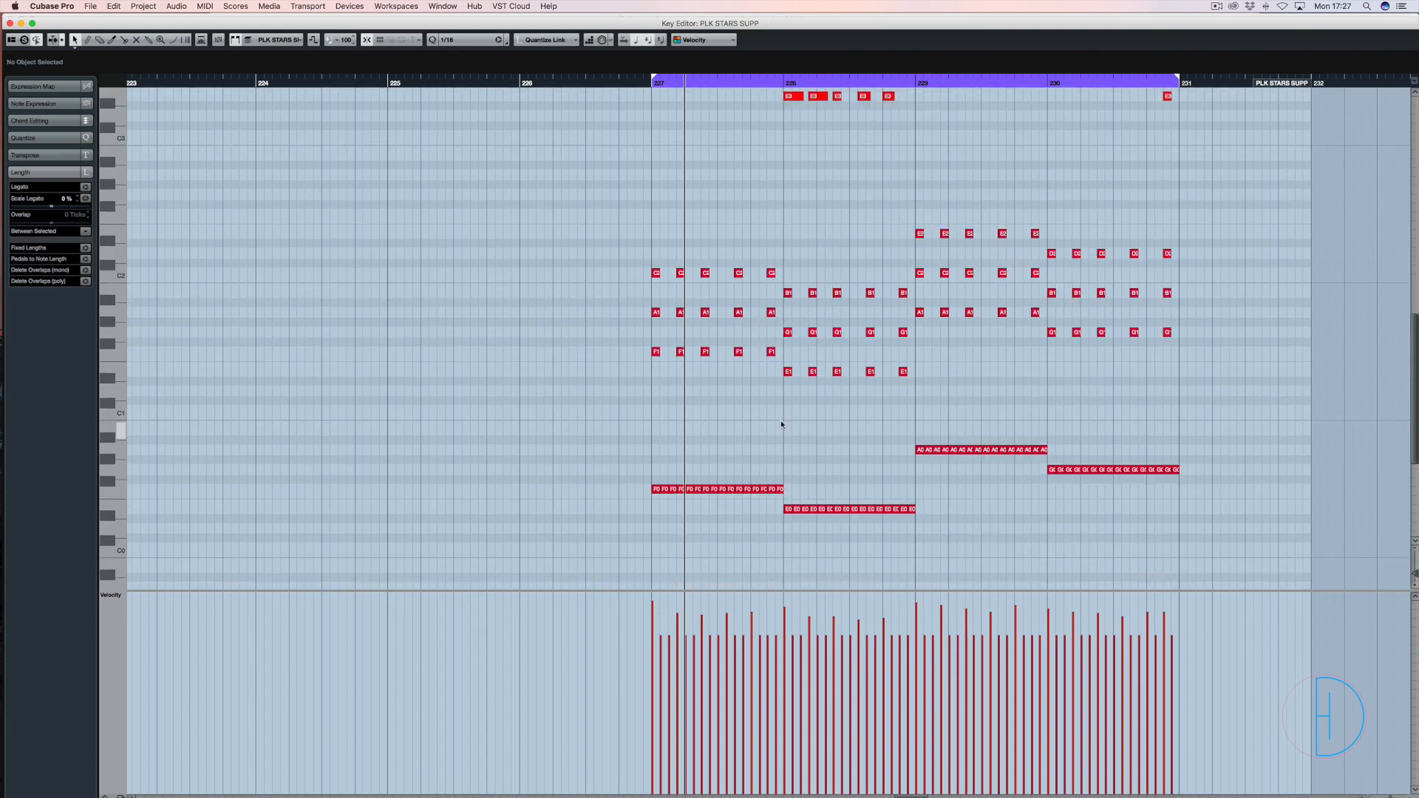
# Return to the project window and split the PLK STARS SUPP part at bars 227 and 231
pyautogui.press('Return')
pyautogui.click(811, 255)
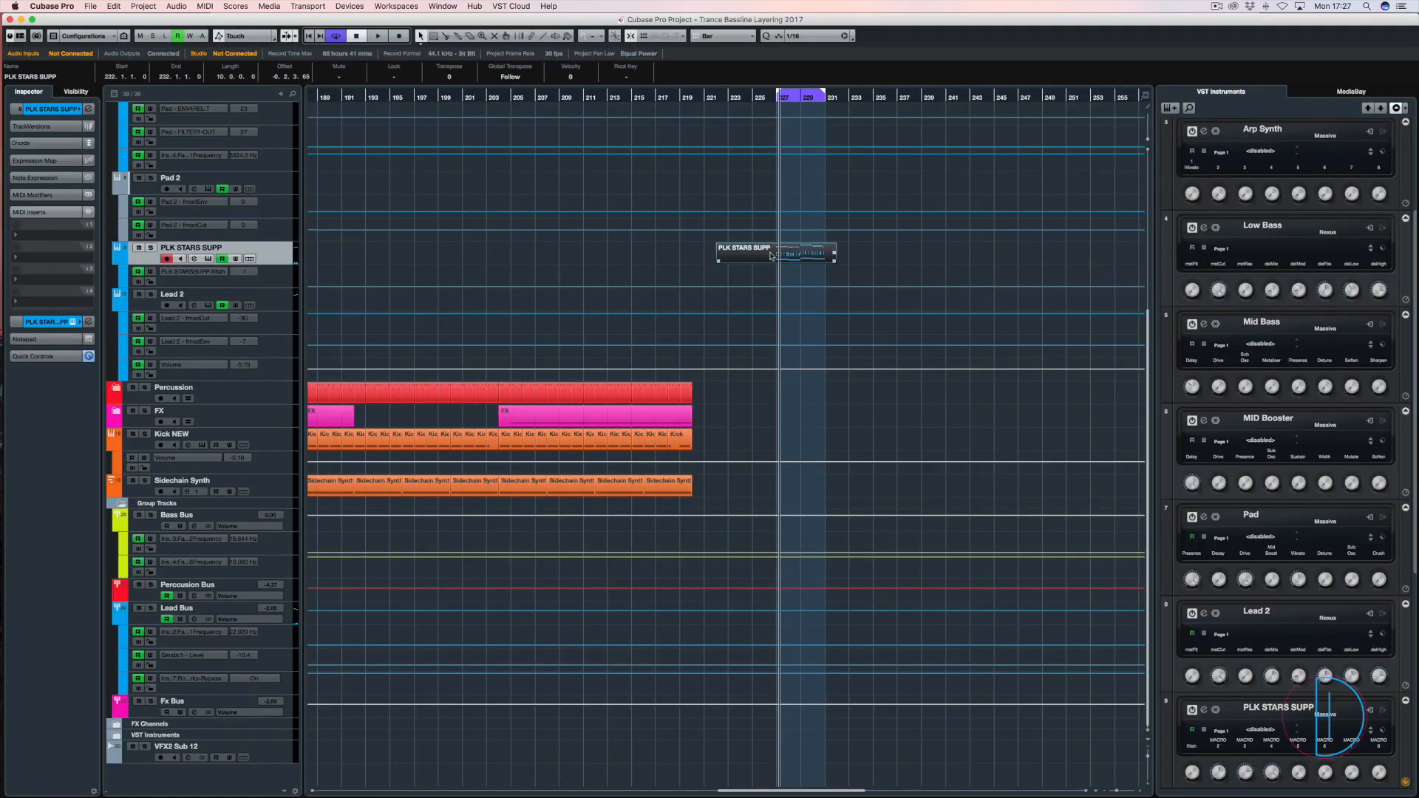
pyautogui.click(446, 36)
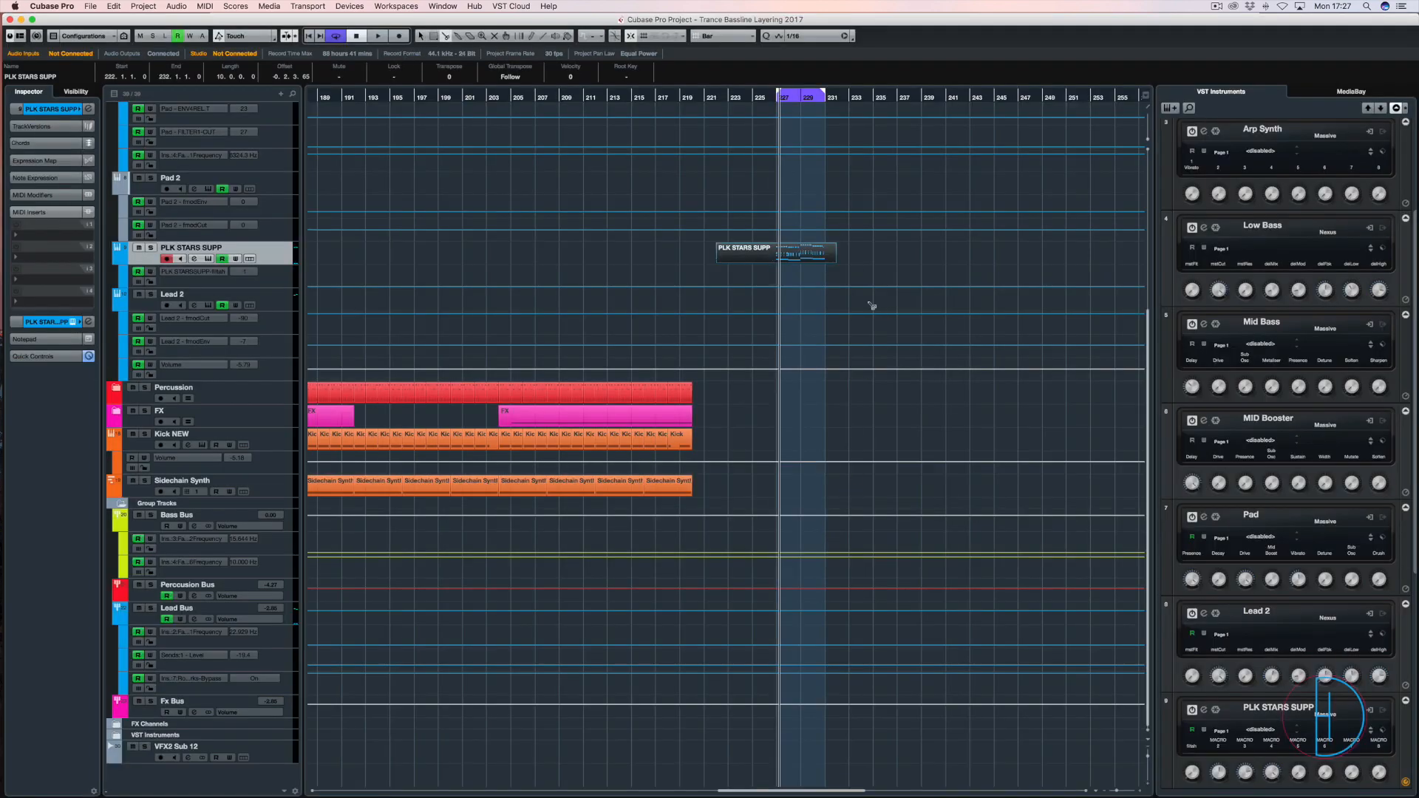
pyautogui.click(779, 256)
pyautogui.click(824, 256)
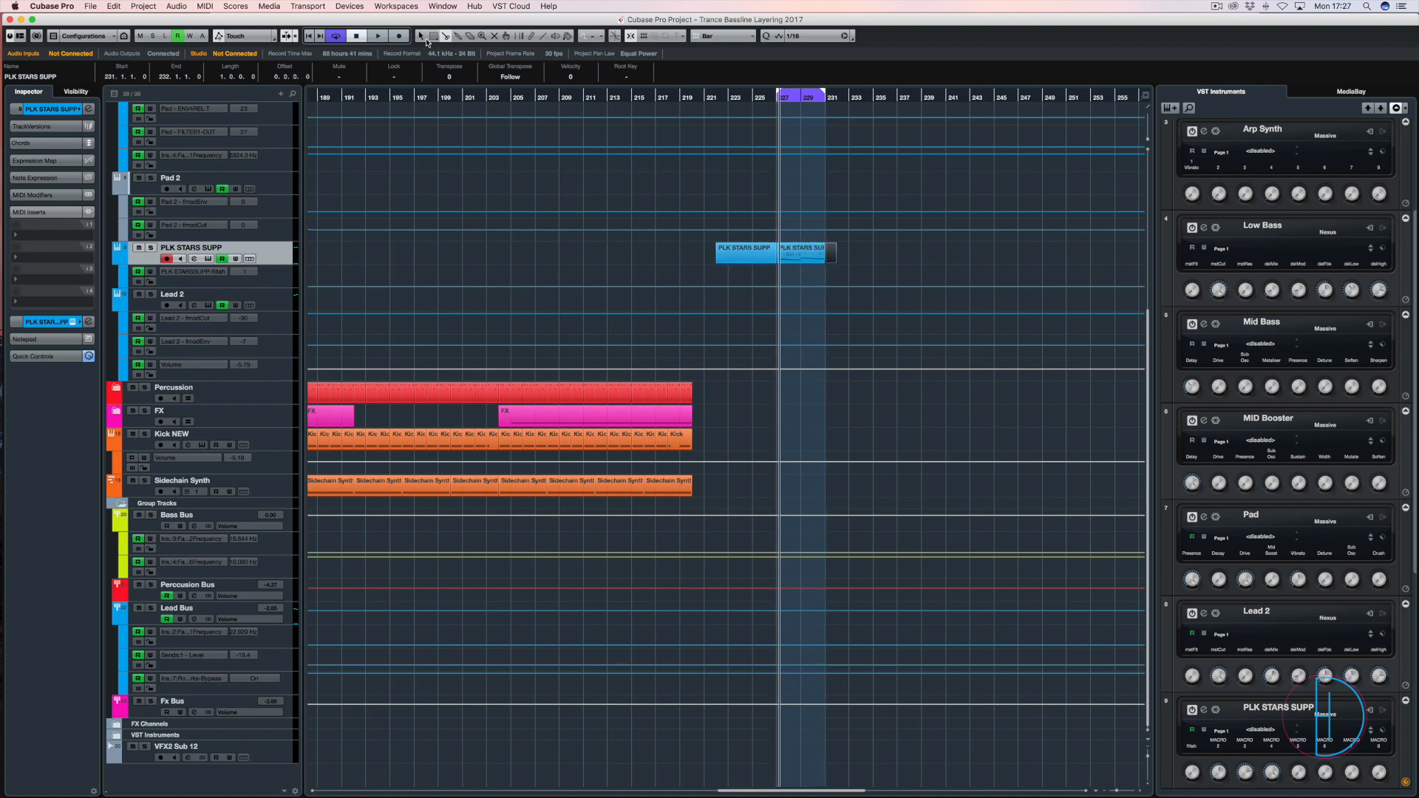
# Delete the leftover PLK STARS SUPP pieces before bar 227 and after bar 231
pyautogui.click(420, 35)
pyautogui.click(765, 256)
pyautogui.press('Delete')
pyautogui.click(832, 256)
pyautogui.press('Delete')
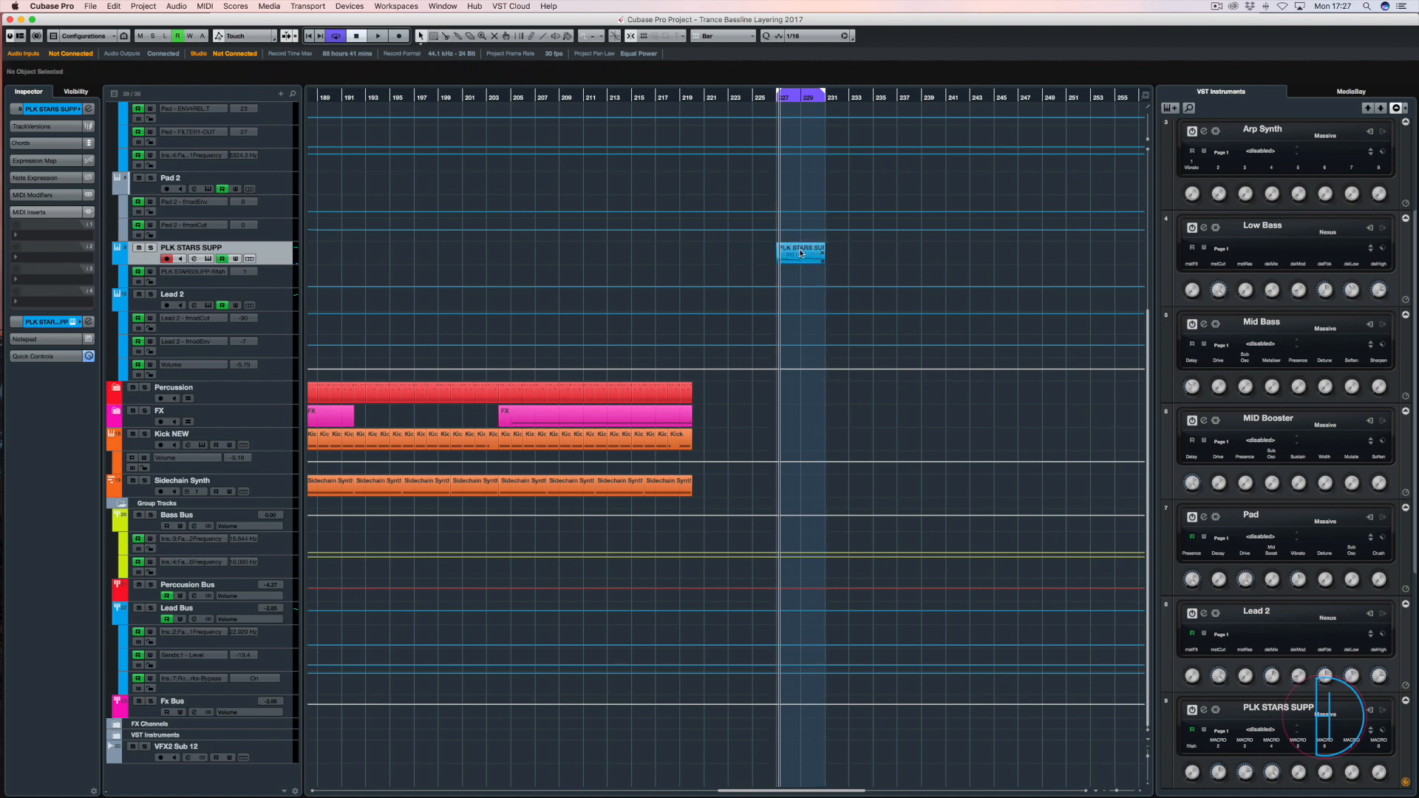
# Duplicate the four-bar part to bar 231, set the locators around the copy and open it in the Key Editor
pyautogui.click(803, 257)
pyautogui.press('super+d')
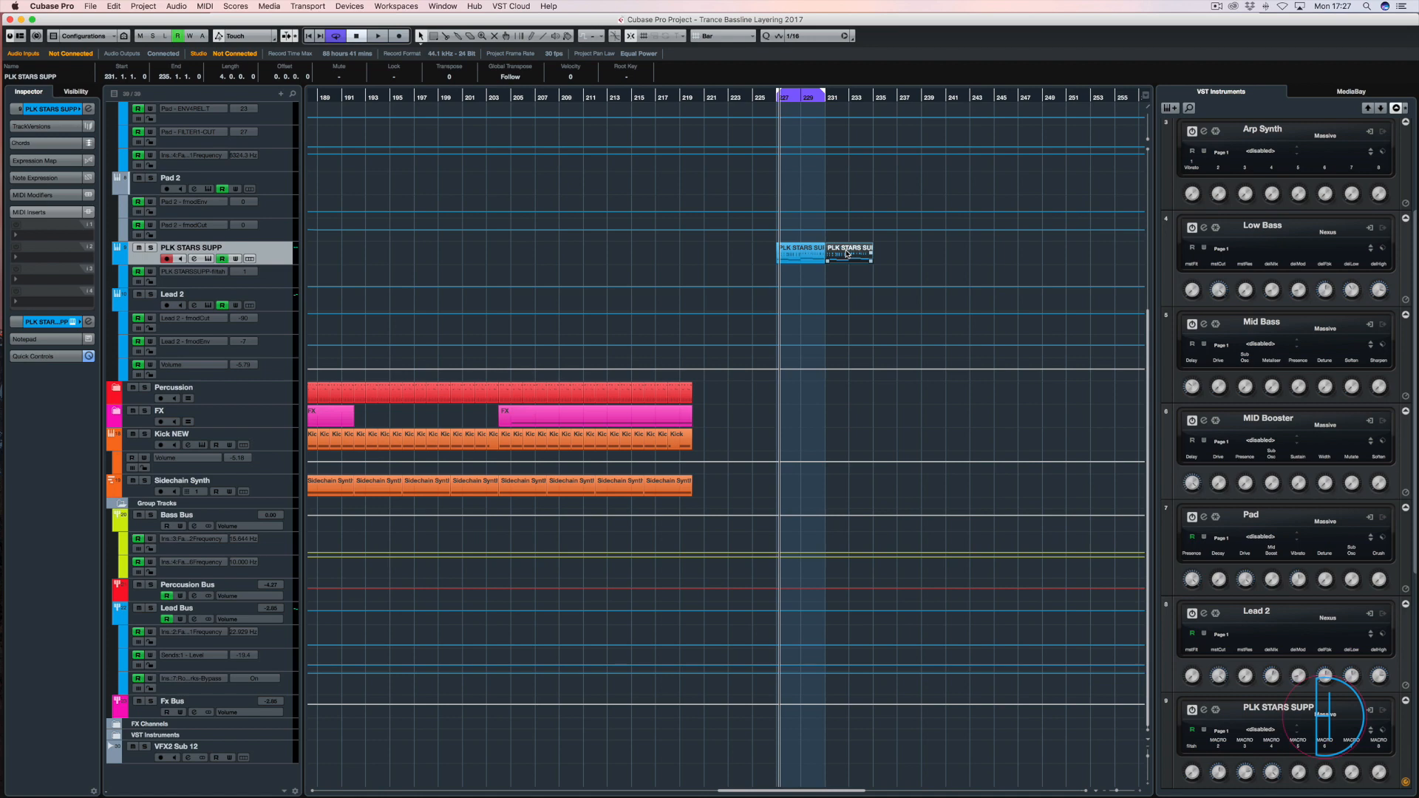
pyautogui.press('p')
pyautogui.press('Return')
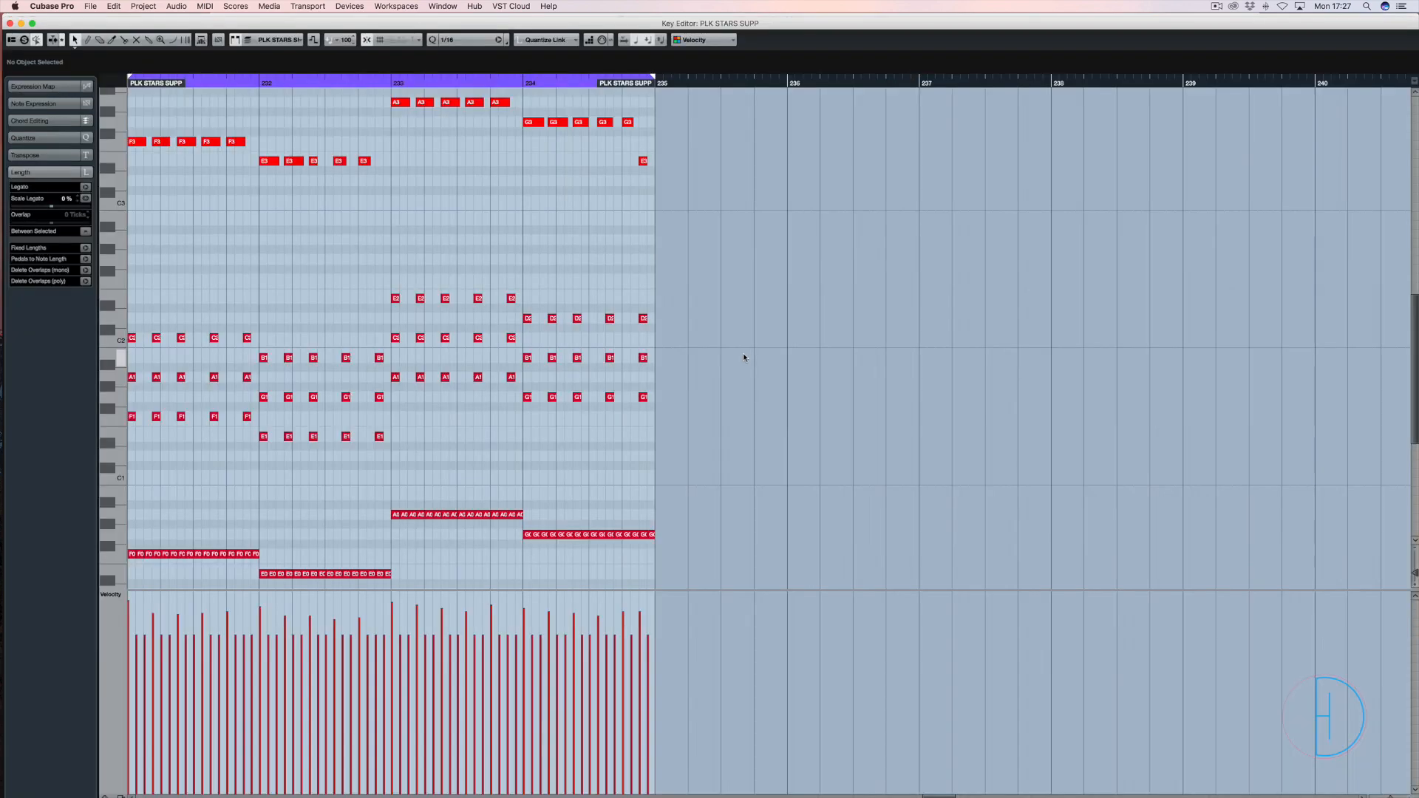
# Delete the low bass run from the copied part and move all its chords down three semitones, starting on D1
pyautogui.moveTo(316, 556); pyautogui.dragTo(138, 588)
pyautogui.press('Delete')
pyautogui.moveTo(882, 252); pyautogui.dragTo(279, 473)
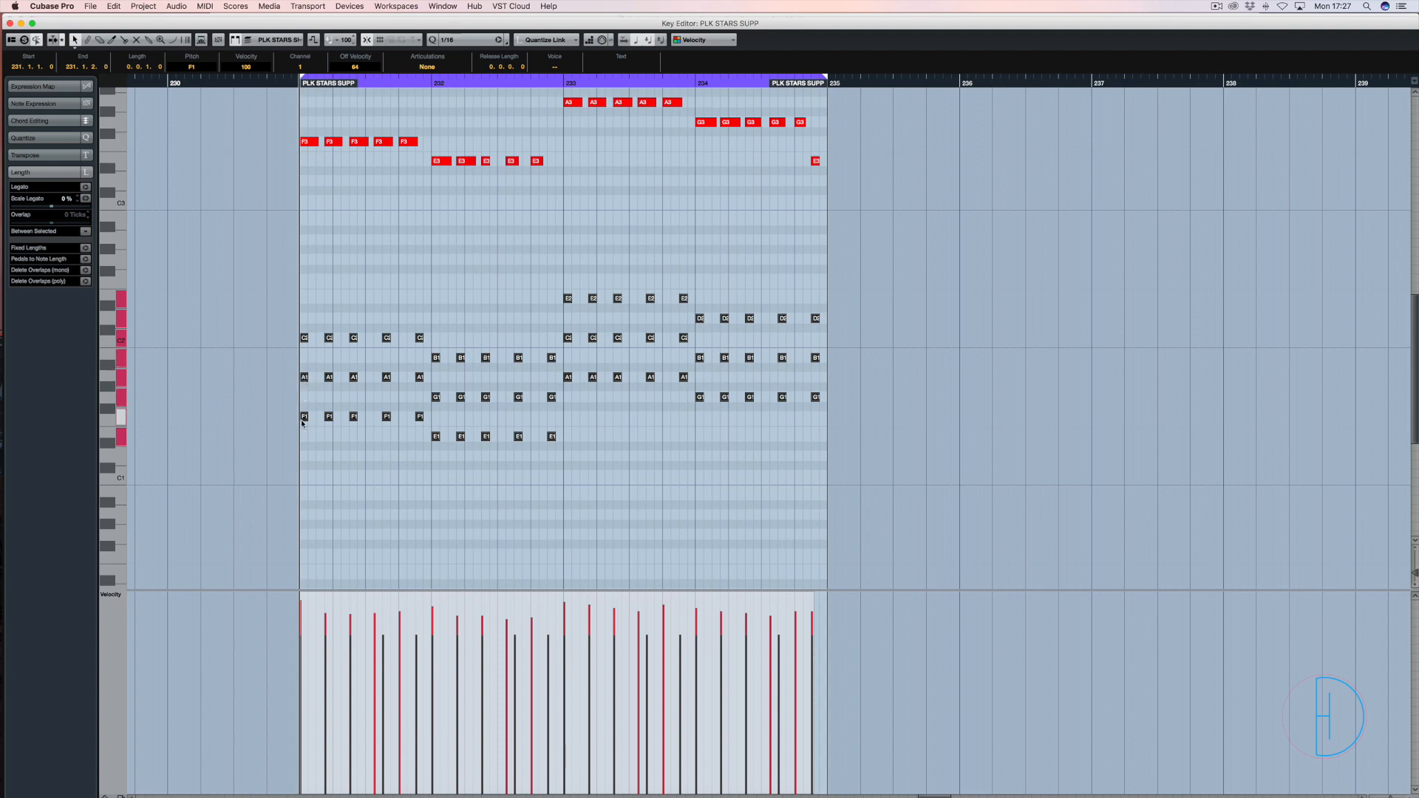
pyautogui.moveTo(304, 417); pyautogui.dragTo(304, 457)
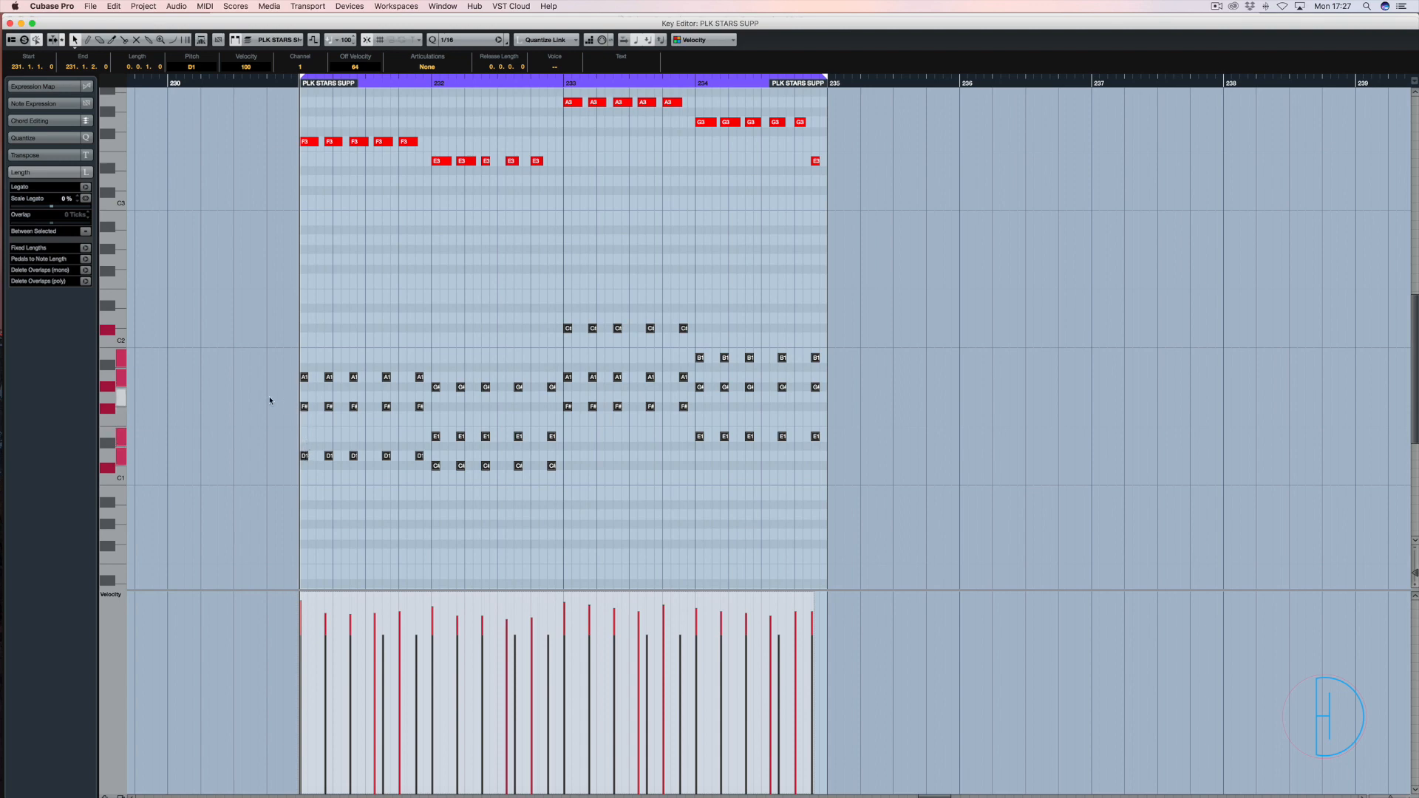
# Lower the F#1 notes in bar 231 to F1, and the C#1 and G#1 notes in bar 232 to C1 and G1
pyautogui.moveTo(270, 400); pyautogui.dragTo(422, 413)
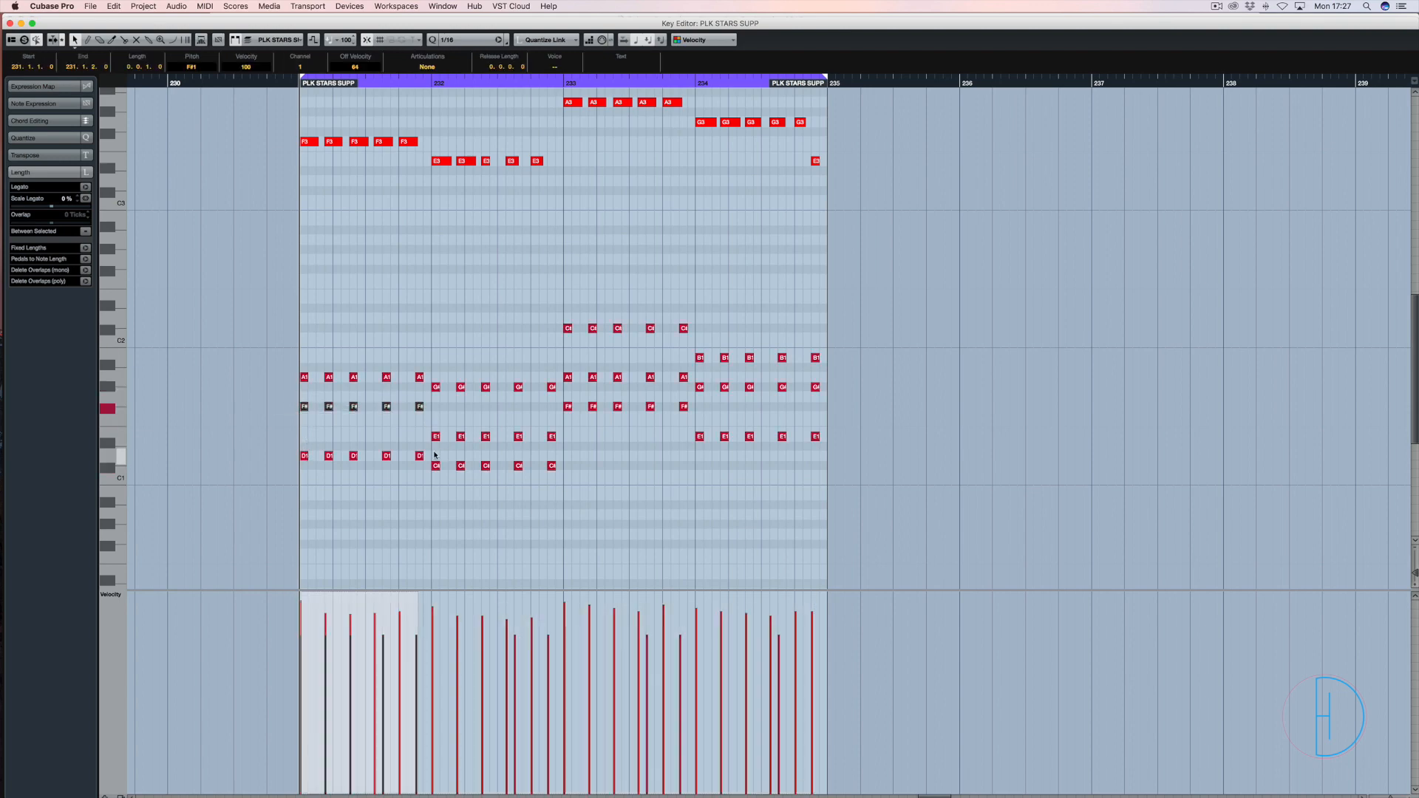
pyautogui.press('Down')
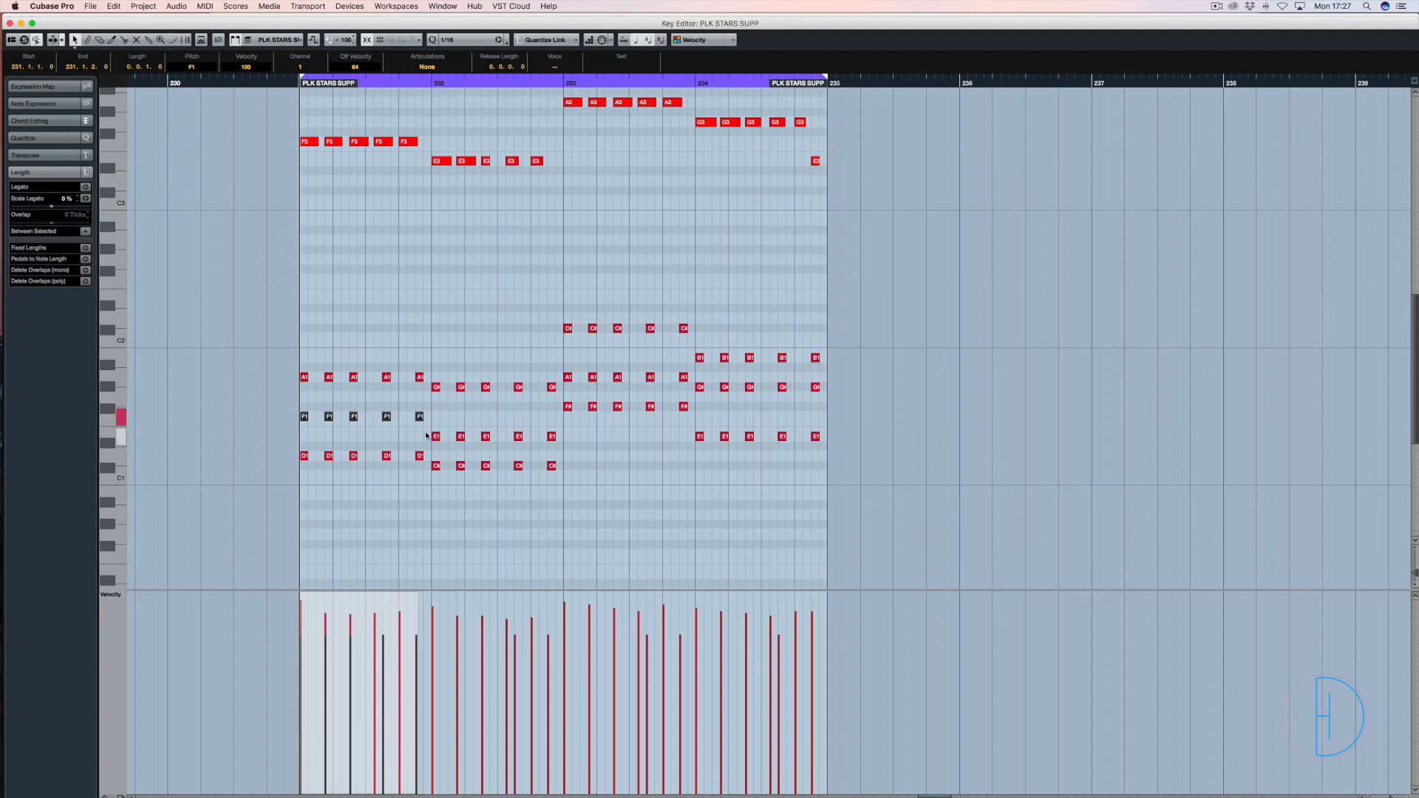
pyautogui.moveTo(566, 462); pyautogui.dragTo(436, 472)
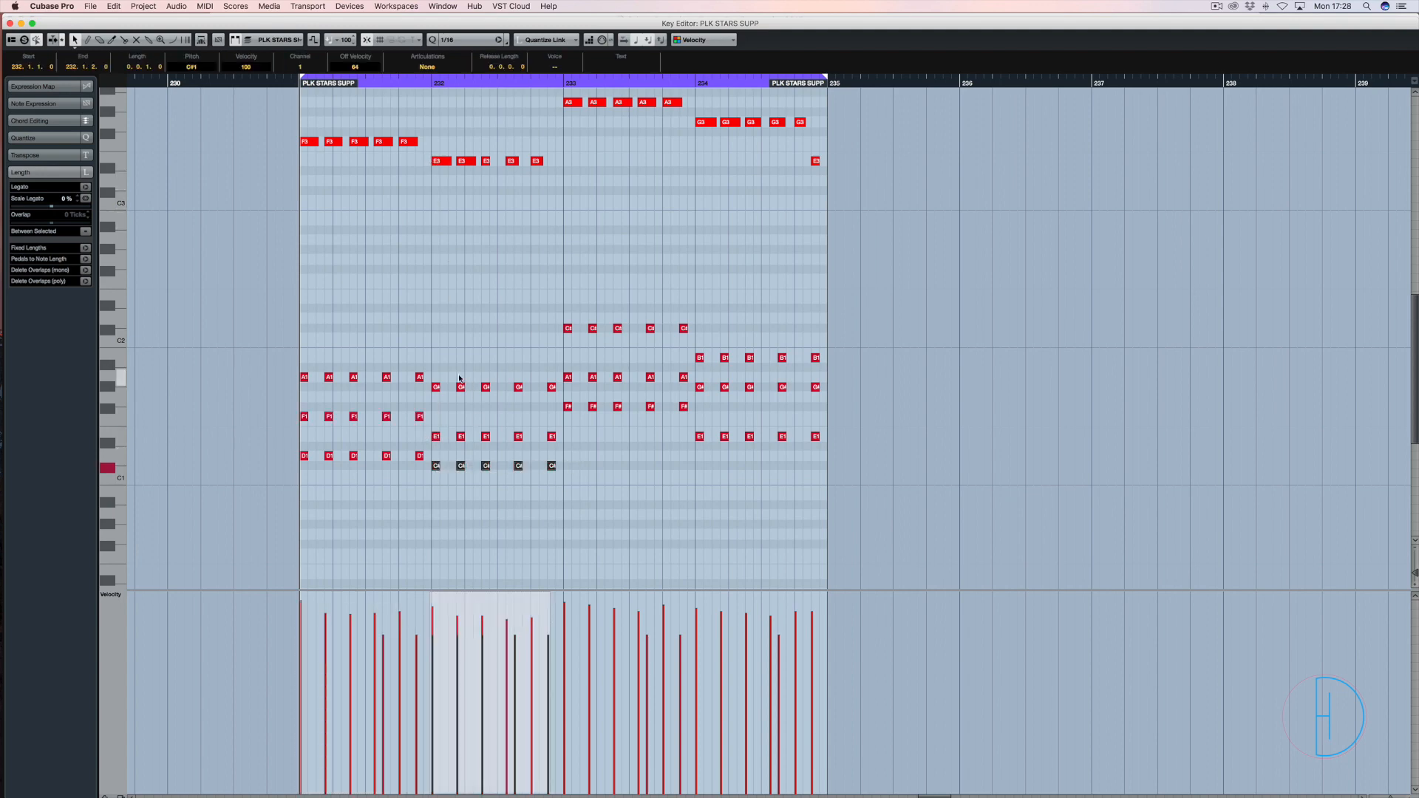
pyautogui.press('Down')
pyautogui.moveTo(434, 377); pyautogui.dragTo(556, 407)
pyautogui.press('Down')
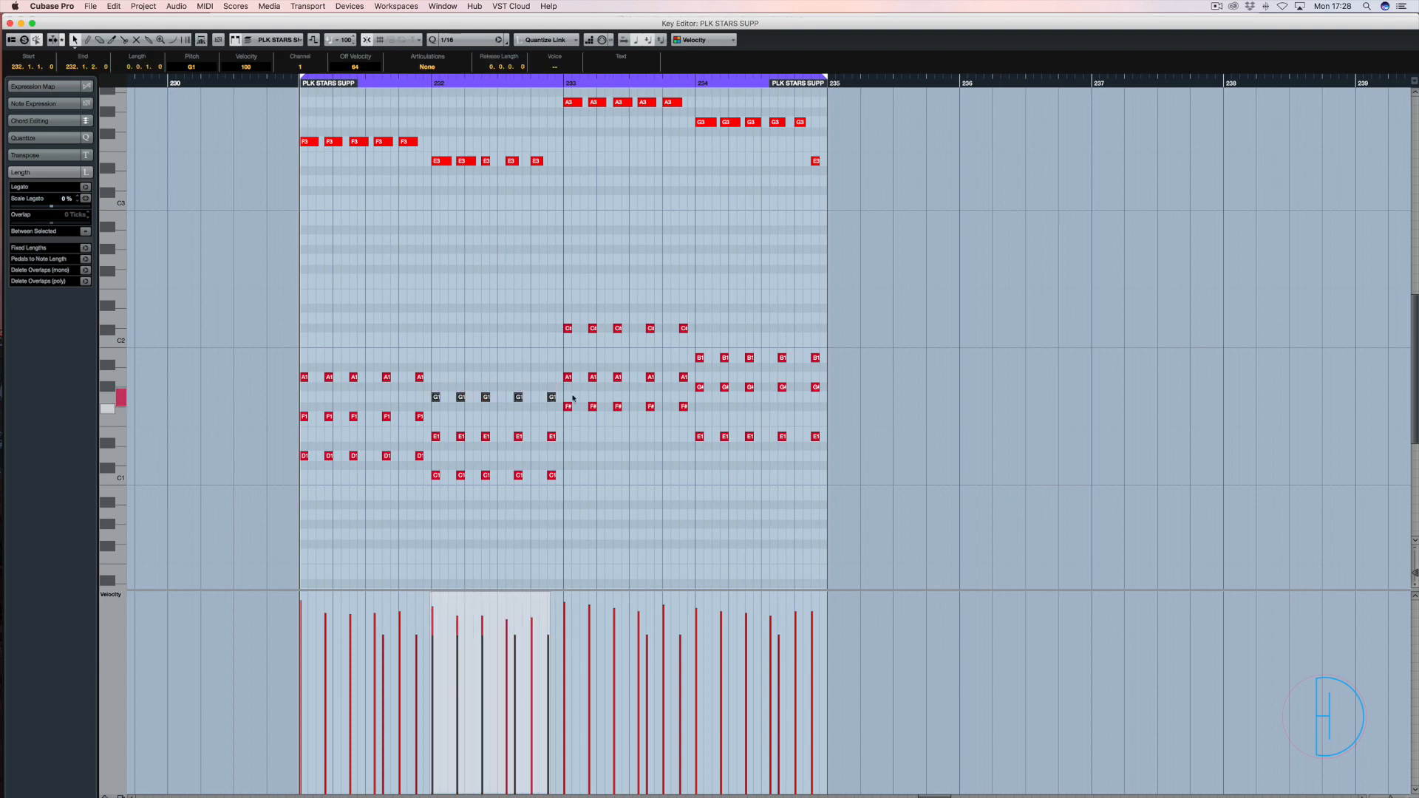
# Lower the F#1 notes in bar 233 to F1 and the C#2 notes above them to C2
pyautogui.click(636, 408)
pyautogui.moveTo(692, 409); pyautogui.dragTo(687, 403)
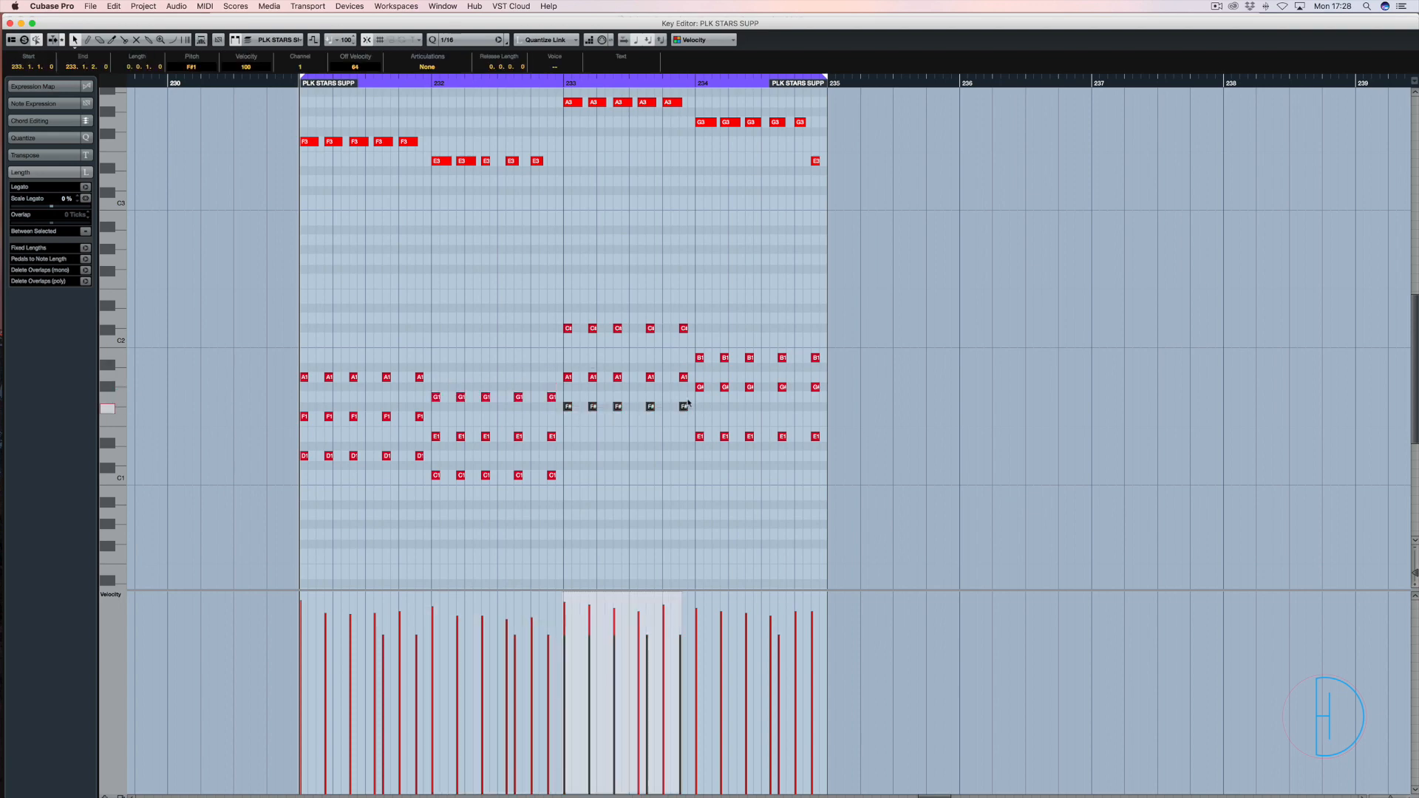
pyautogui.moveTo(692, 296); pyautogui.dragTo(568, 407)
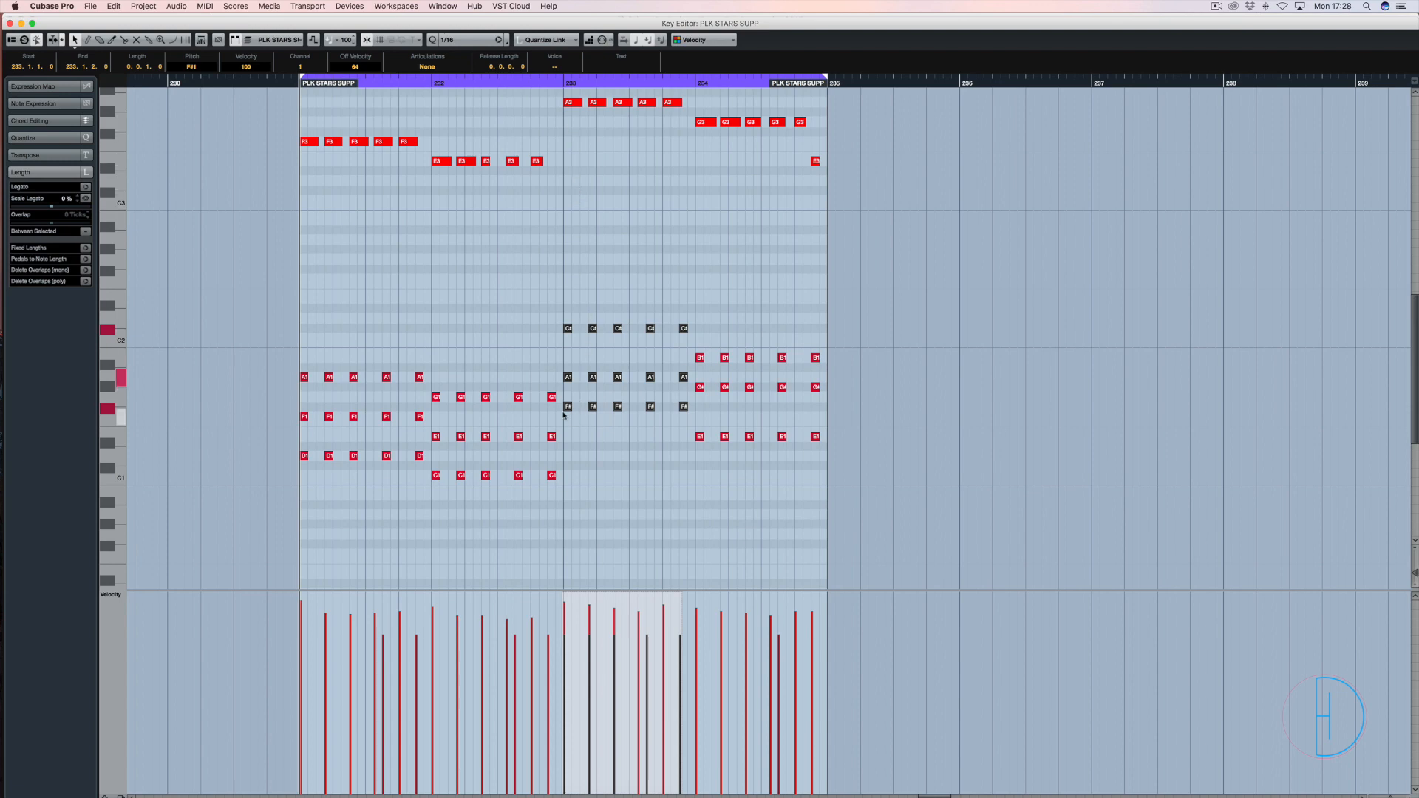
pyautogui.moveTo(540, 405); pyautogui.dragTo(699, 409)
pyautogui.press('Down')
pyautogui.moveTo(697, 314); pyautogui.dragTo(551, 336)
pyautogui.press('Down')
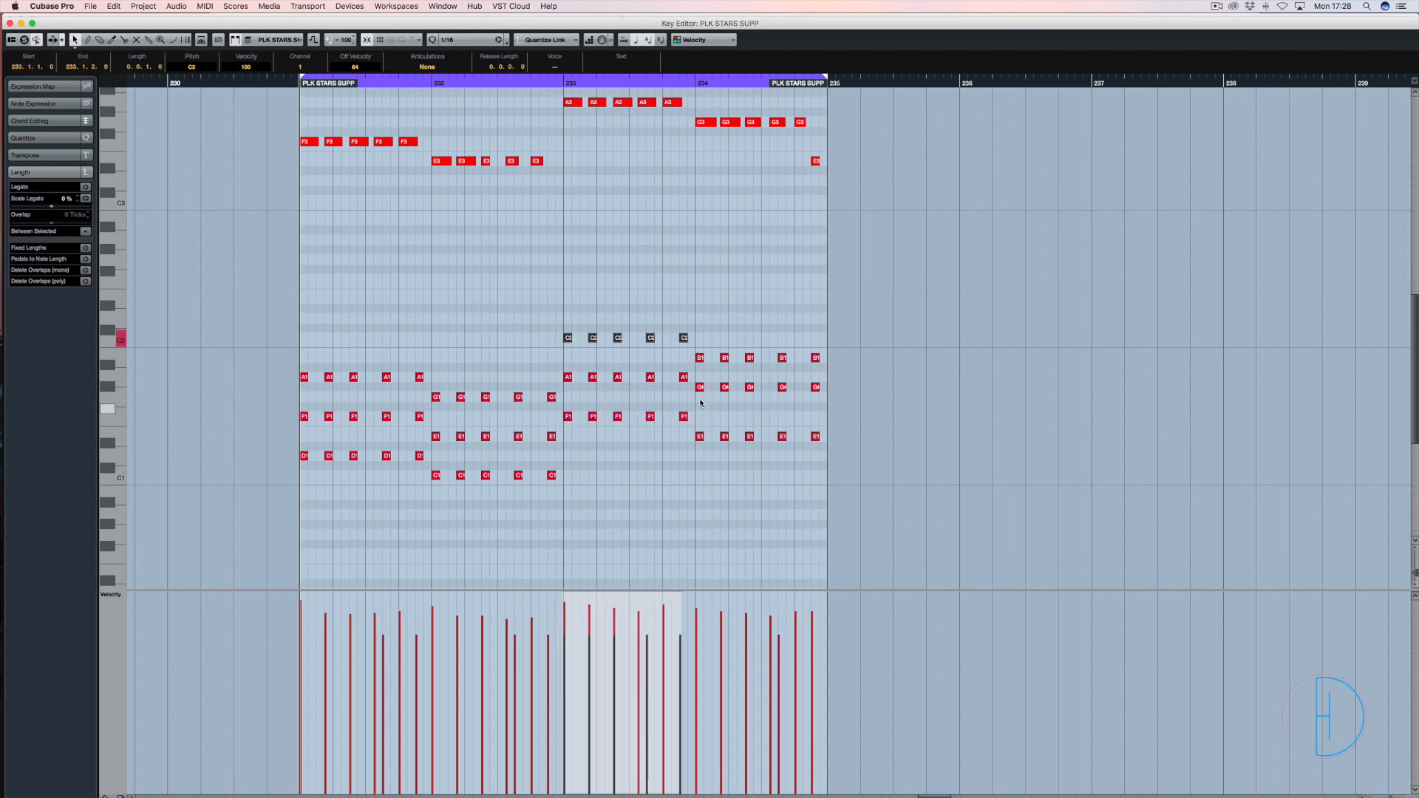
# Lower the G#1 notes in bar 234 to G1 and play the corrected chords
pyautogui.moveTo(684, 395); pyautogui.dragTo(825, 392)
pyautogui.press('Down')
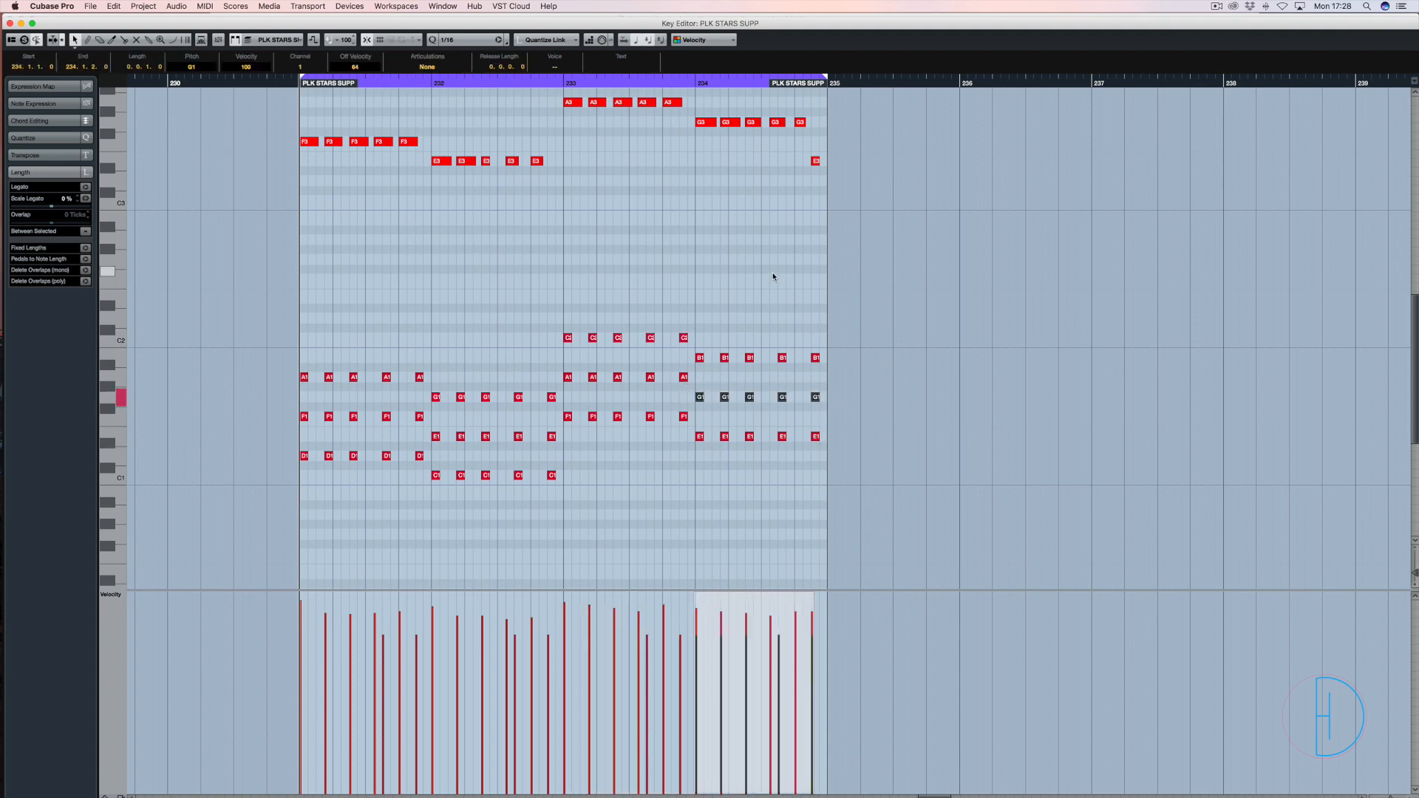
pyautogui.press('space')
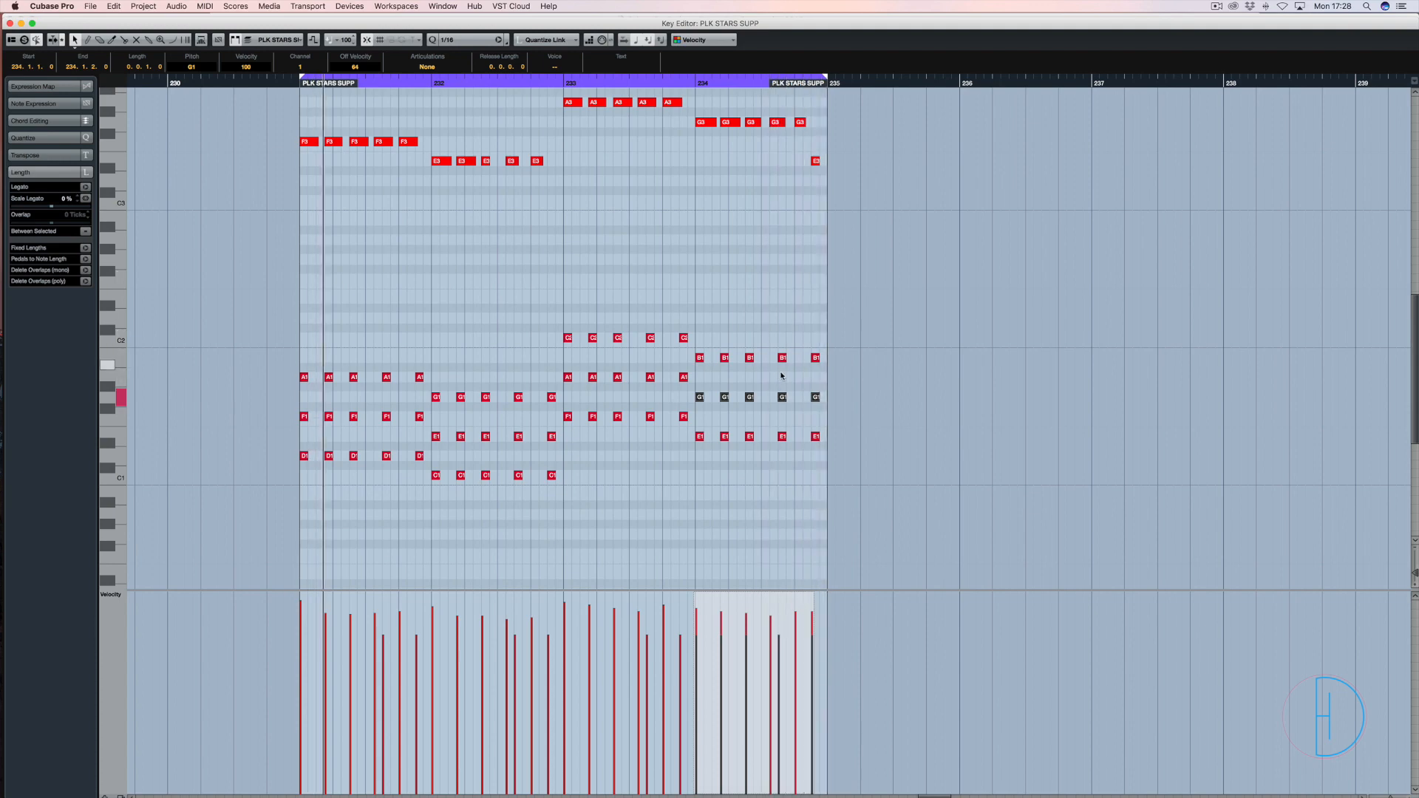
# Raise all the chord notes in bars 231 to 234 by one octave, starting on D2, leaving the upper melody line out
pyautogui.moveTo(861, 310); pyautogui.dragTo(698, 447)
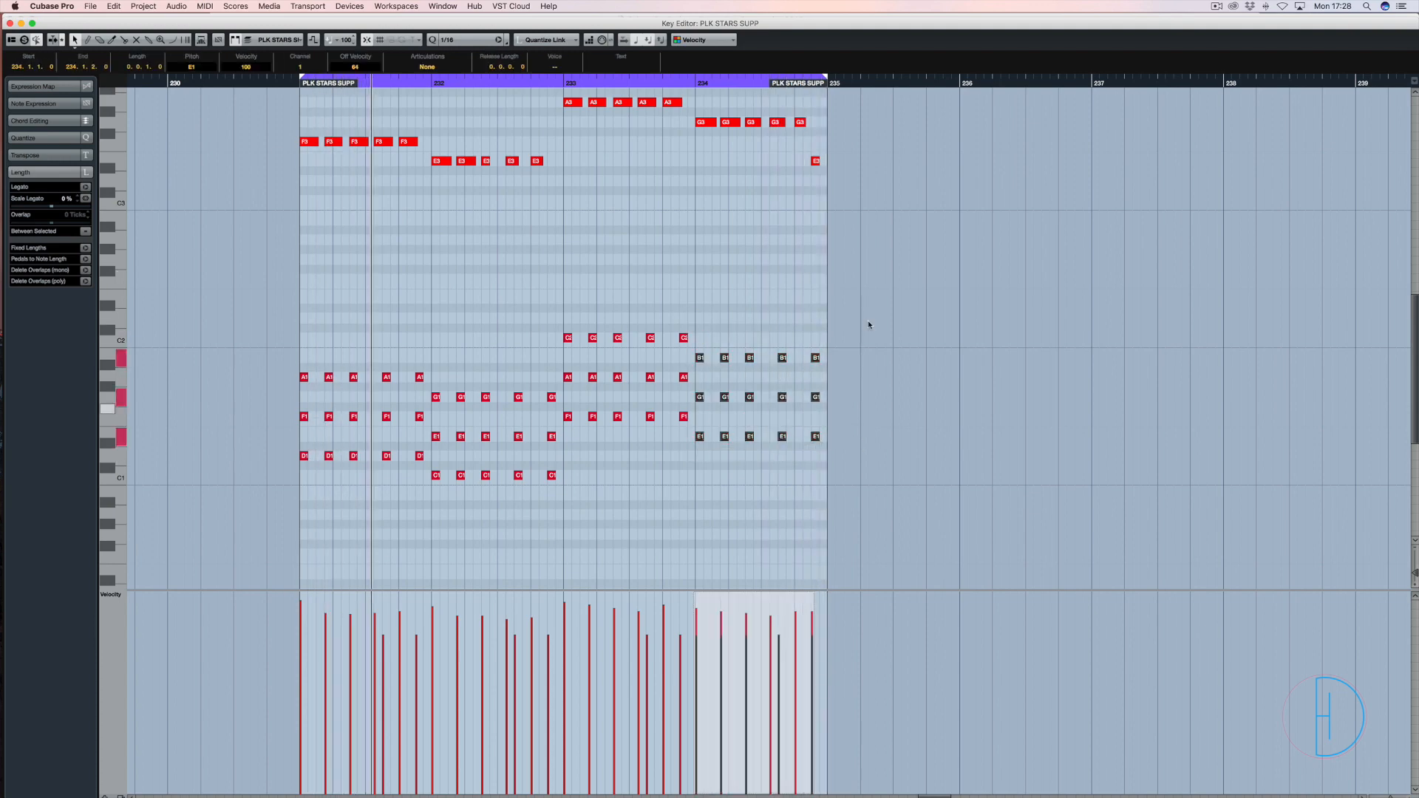
pyautogui.moveTo(353, 471); pyautogui.dragTo(295, 504)
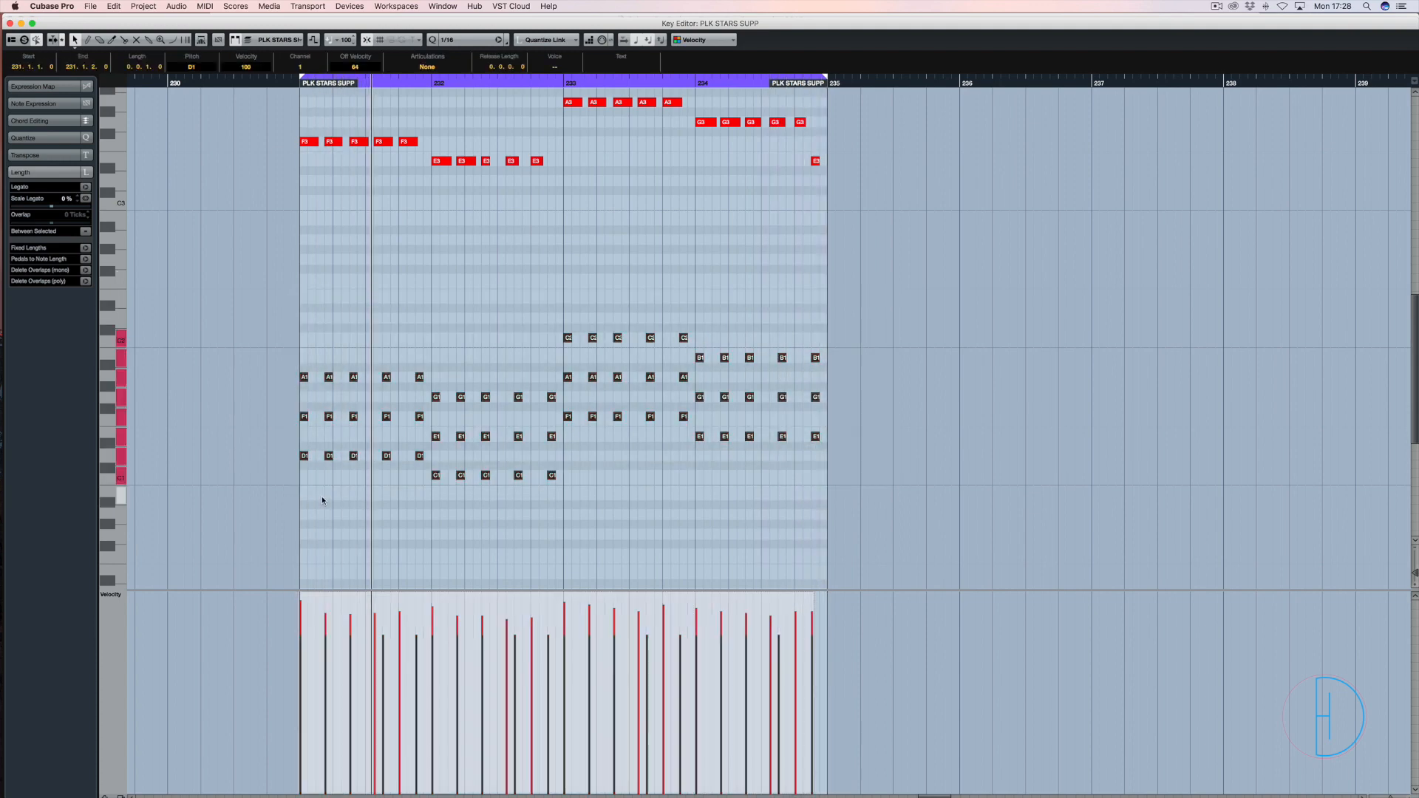
pyautogui.hotkey('shift', 'Up')
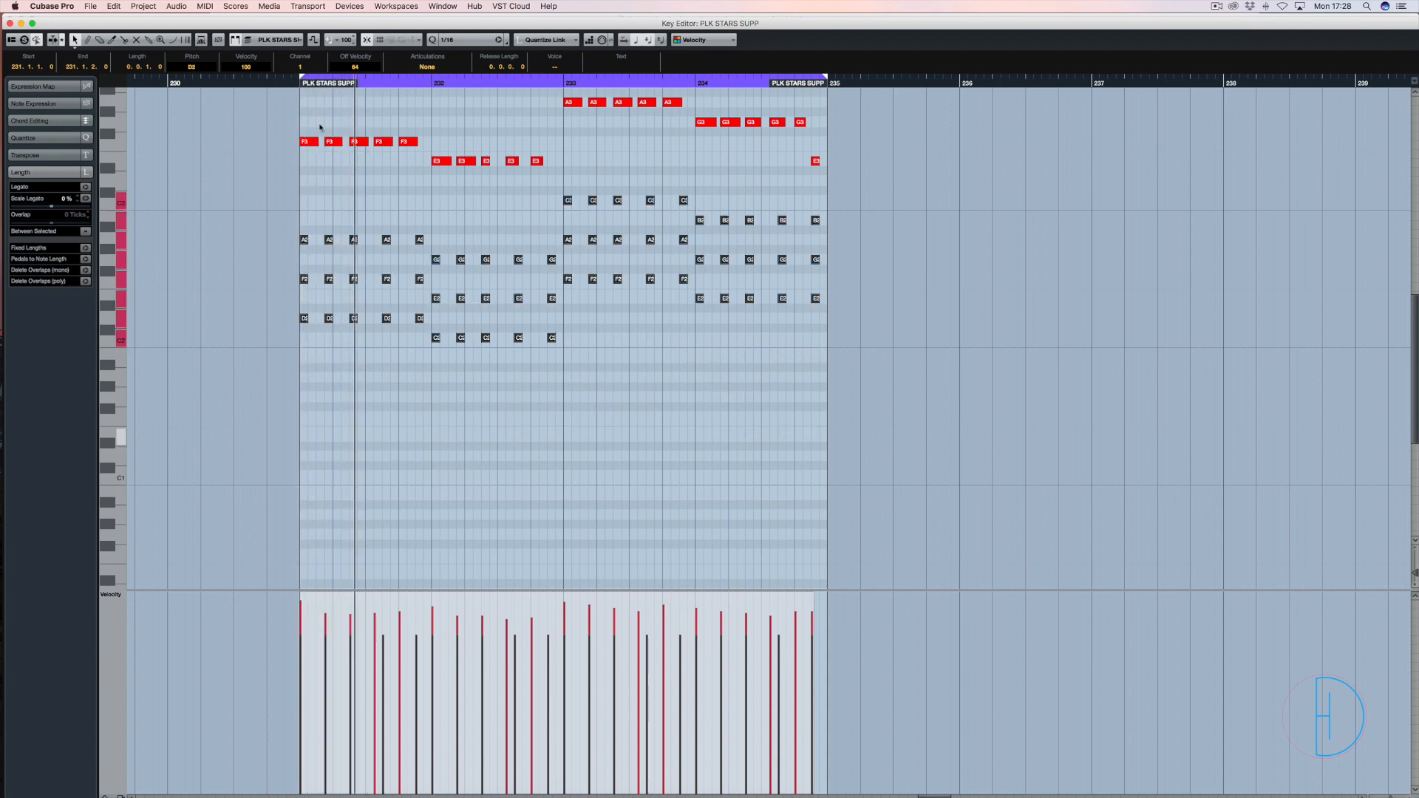
pyautogui.moveTo(479, 127); pyautogui.dragTo(482, 92)
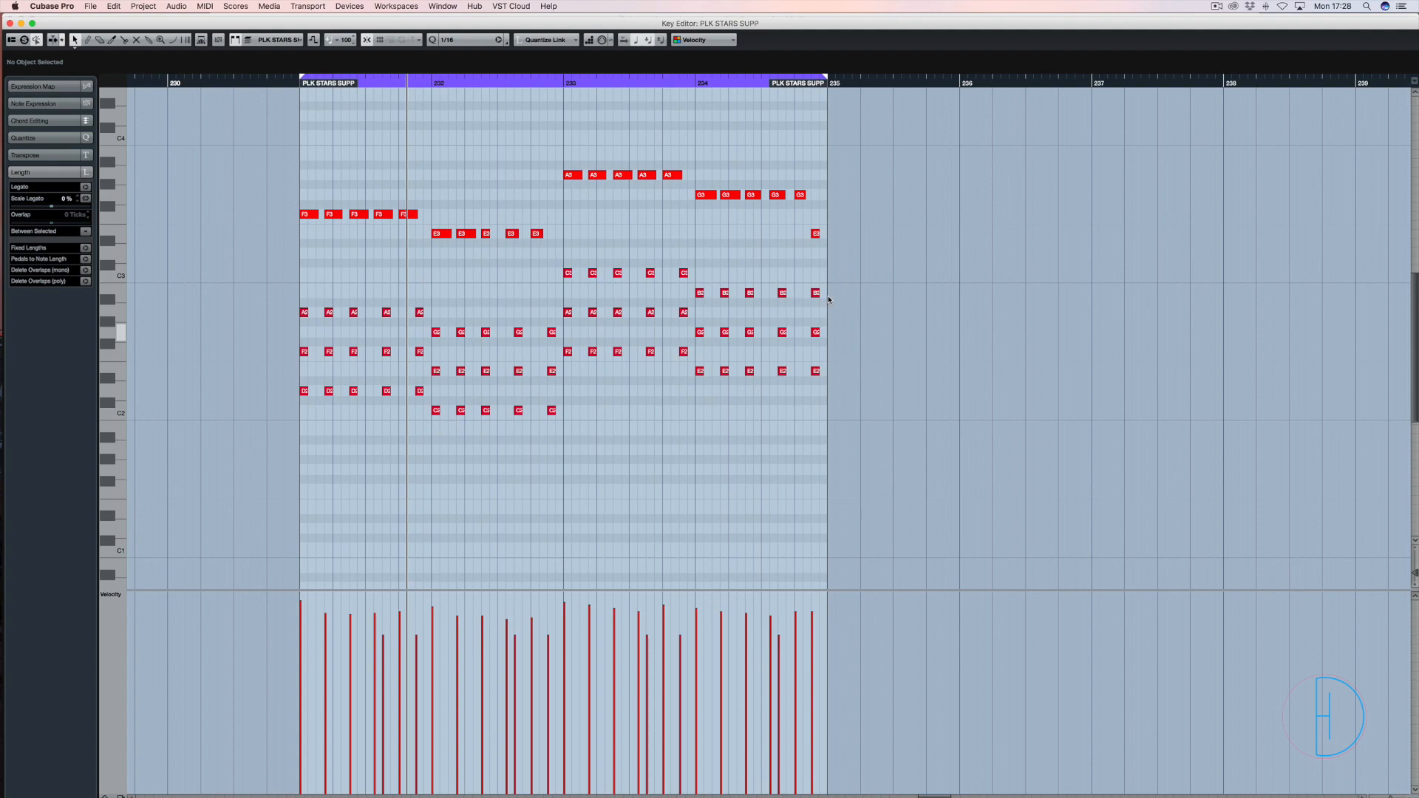
# Switch to Safari to check the triads that fit the C major scale against the part's chords, and return to Cubase
pyautogui.press('Return')
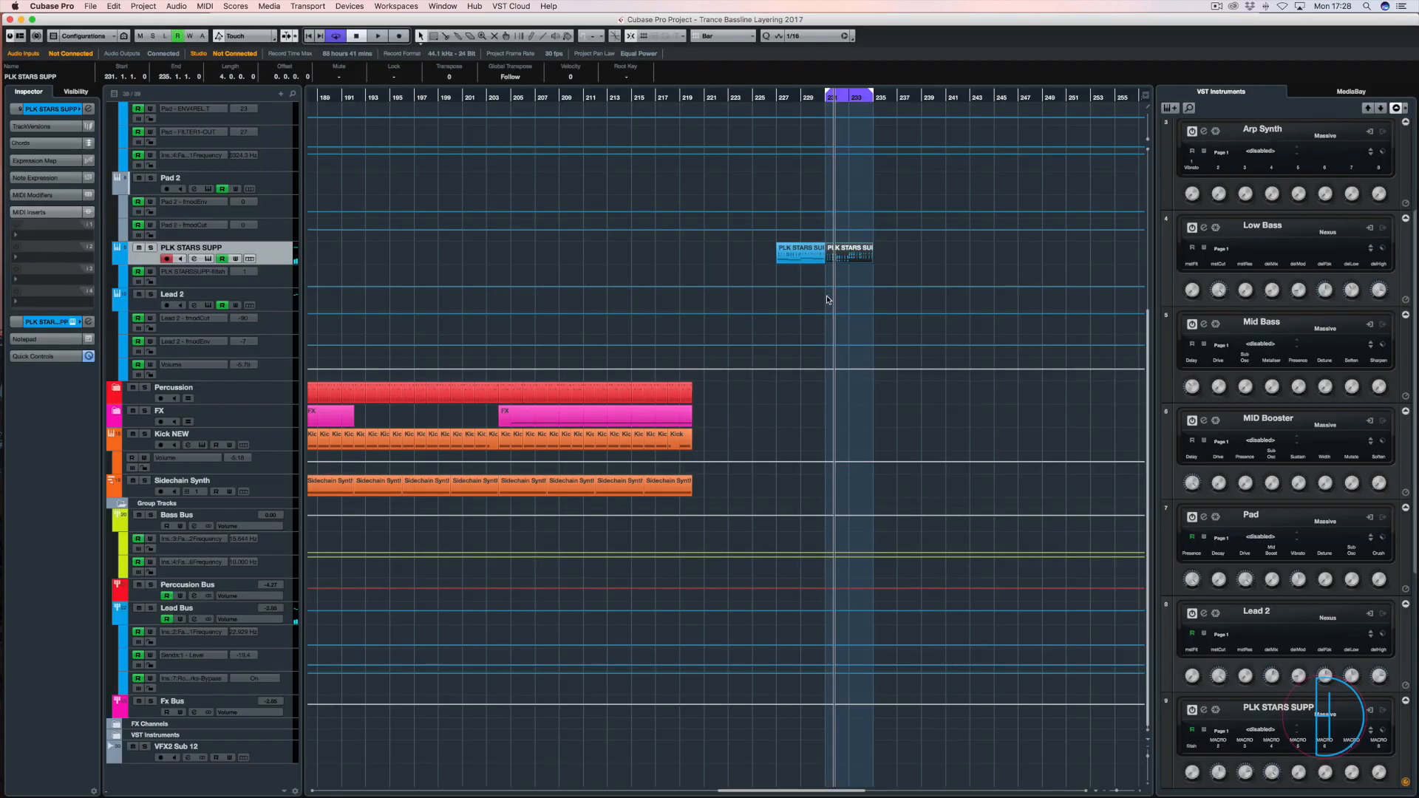
pyautogui.press('Return')
pyautogui.press('super+Tab')
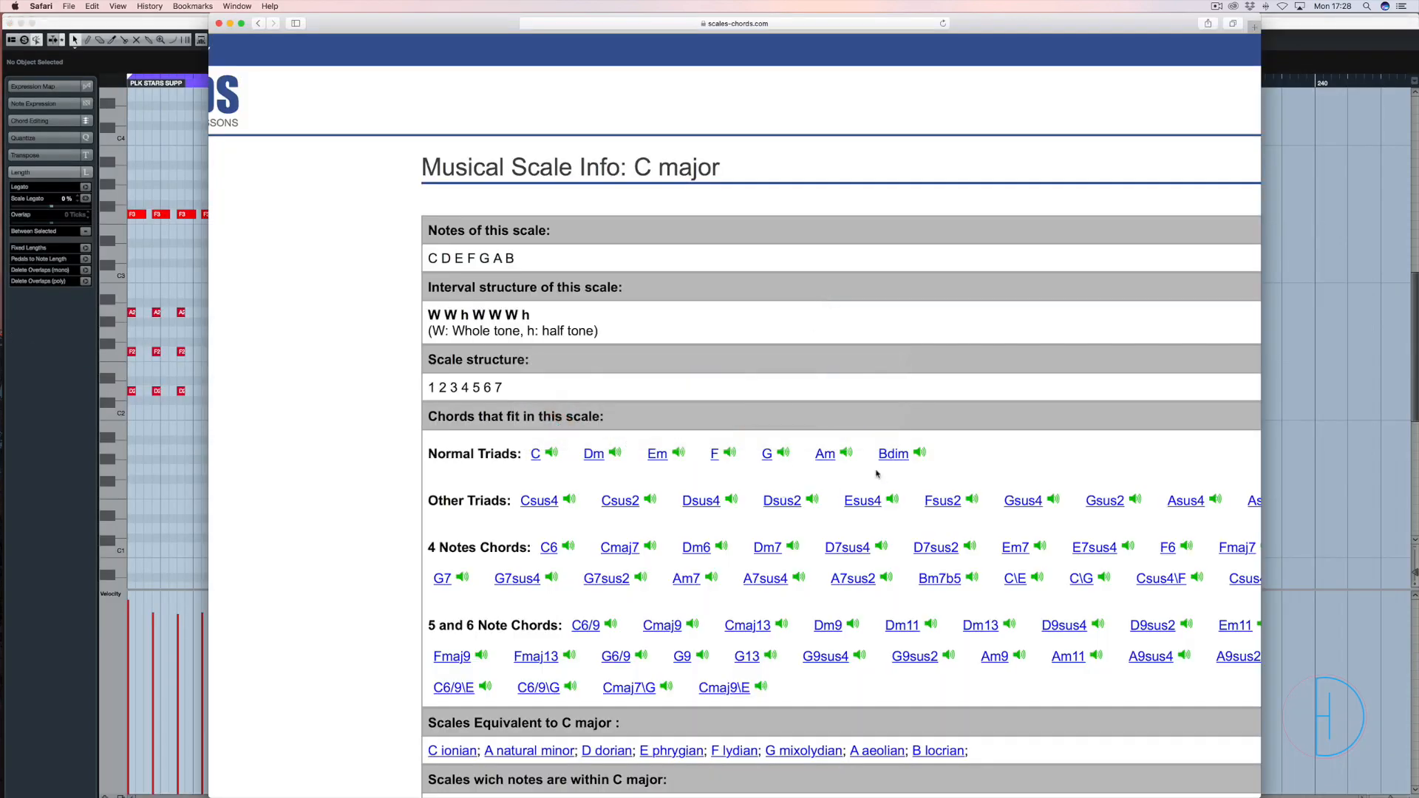
pyautogui.click(679, 458)
pyautogui.press('super+Tab')
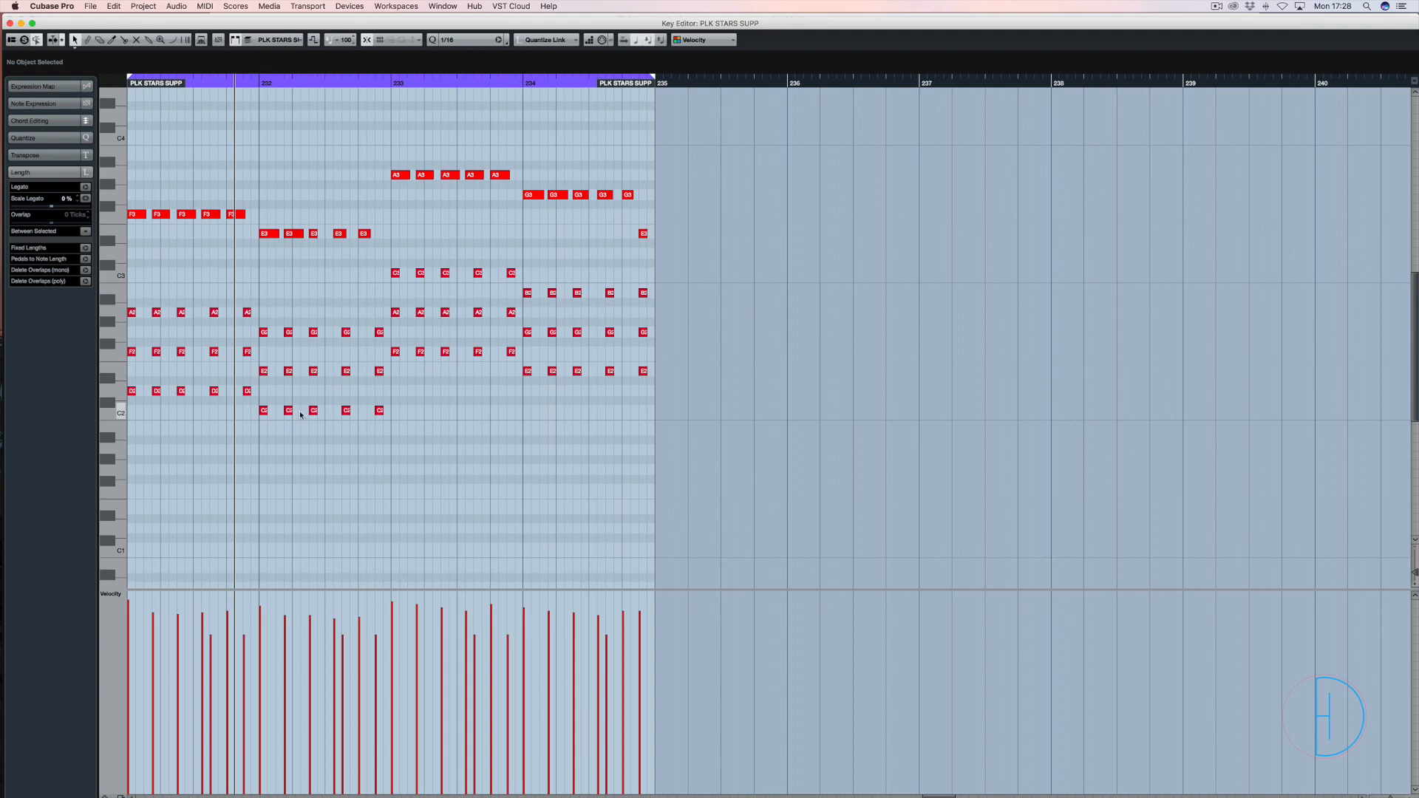
pyautogui.press('super+Tab')
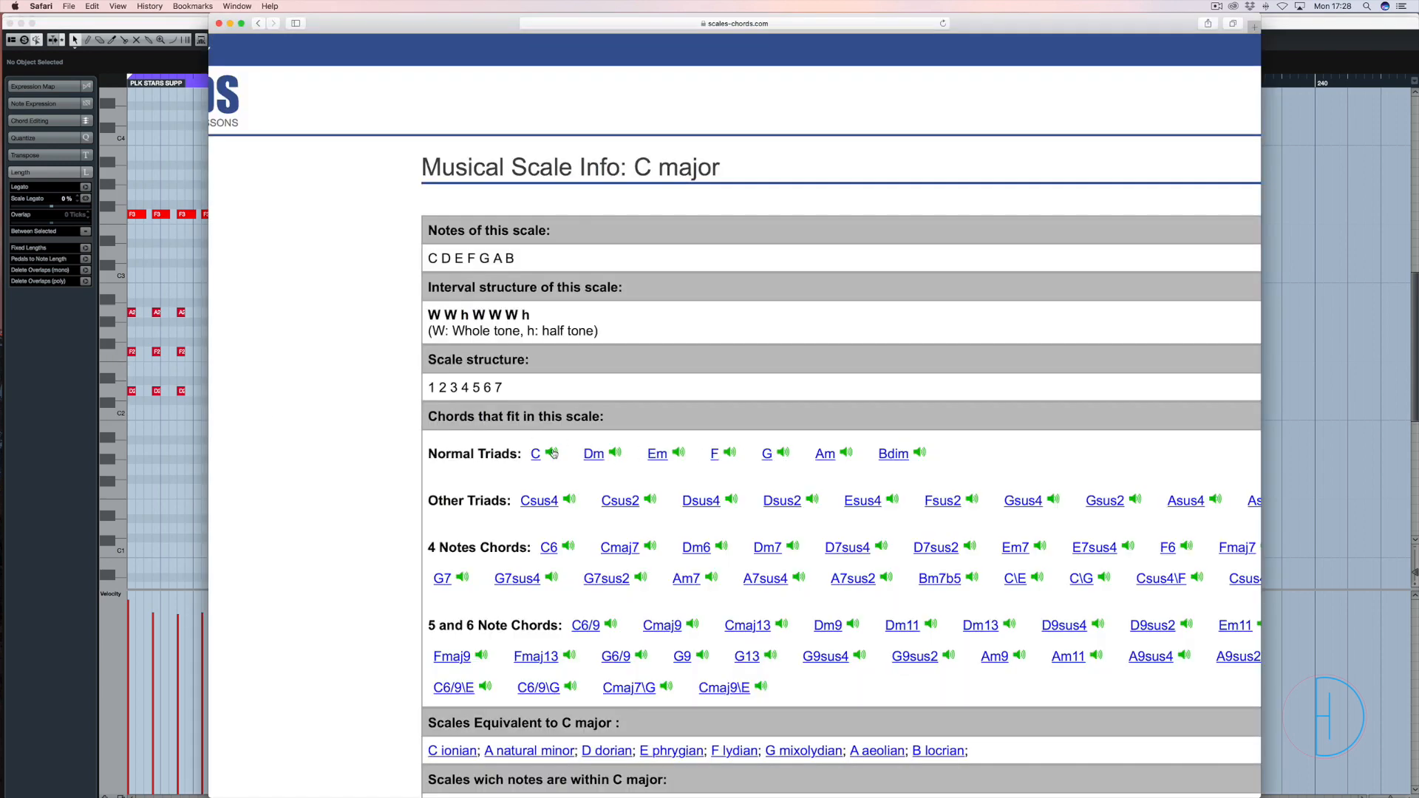
pyautogui.press('super+Tab')
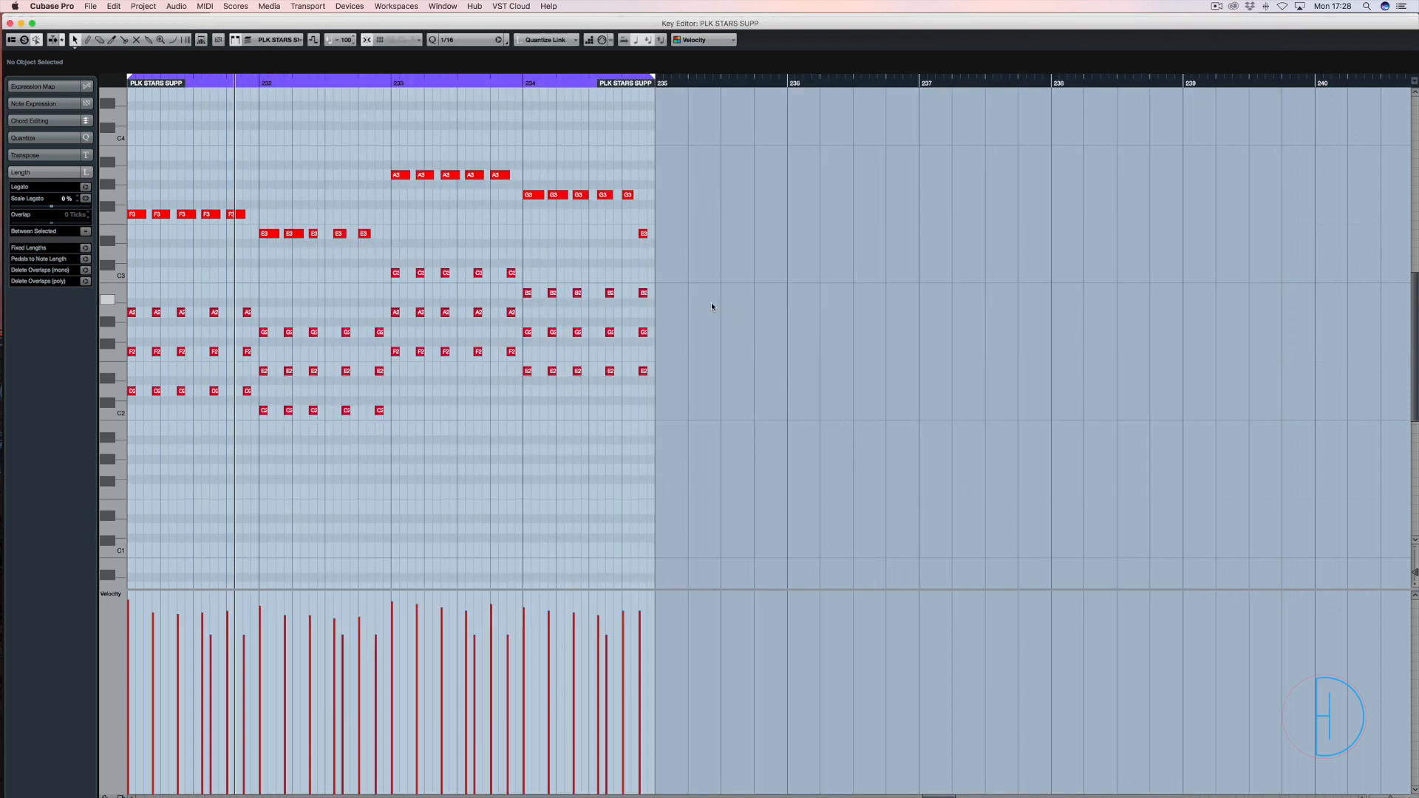
# Change the bar 234 chords to C major by moving them down four semitones and raising the D#2 notes to E2
pyautogui.moveTo(527, 379); pyautogui.dragTo(691, 279)
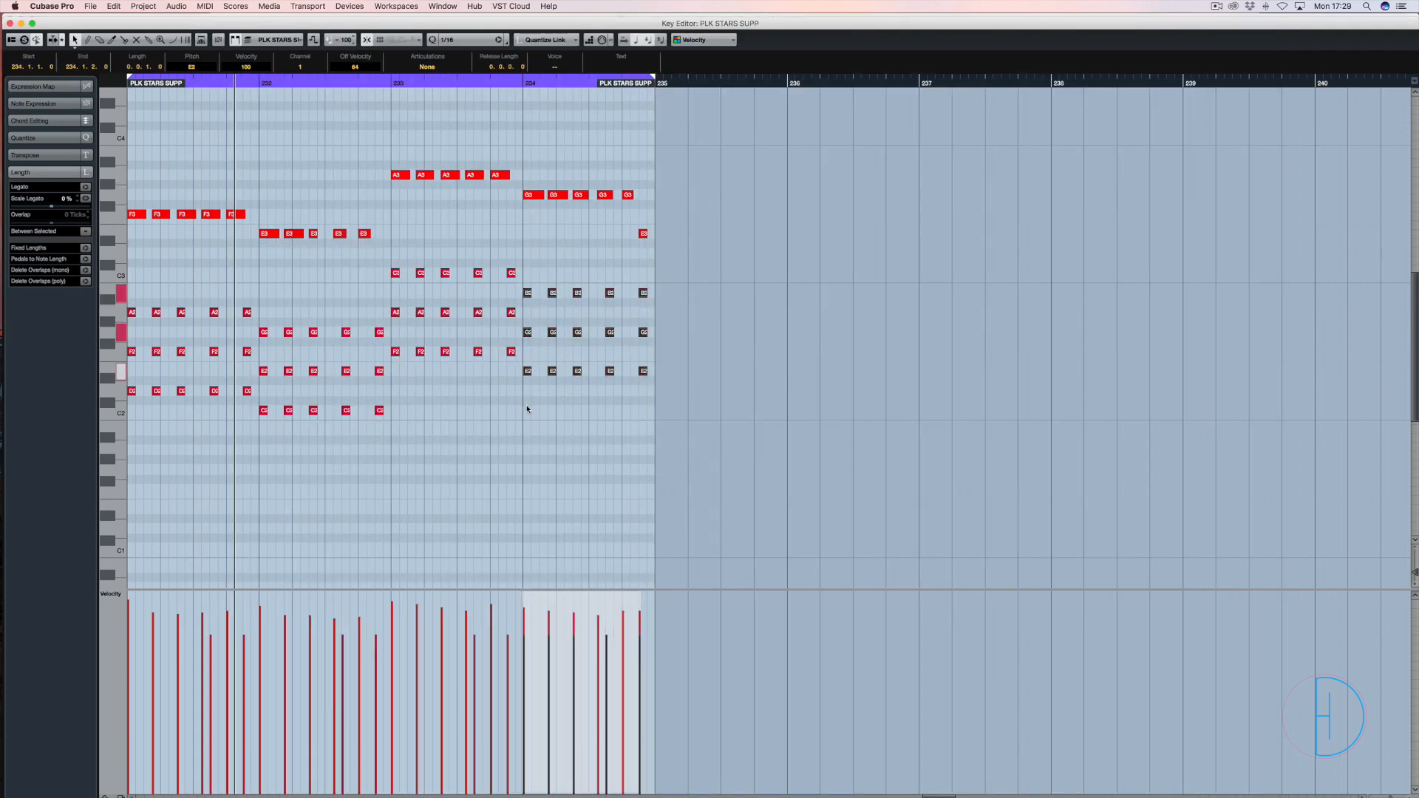
pyautogui.press('Down')
pyautogui.press('Down')
pyautogui.press('Down')
pyautogui.press('Down')
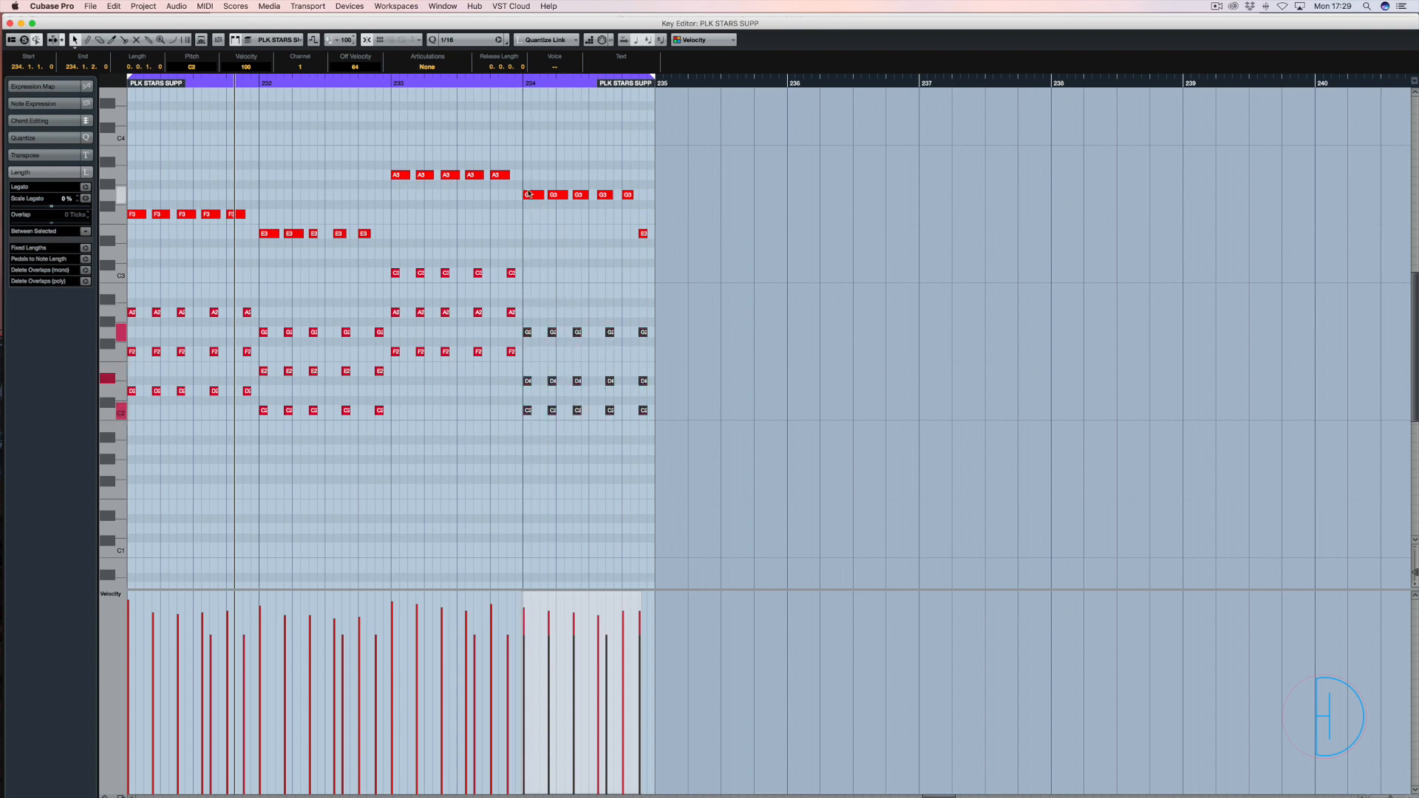
pyautogui.moveTo(687, 389); pyautogui.dragTo(511, 377)
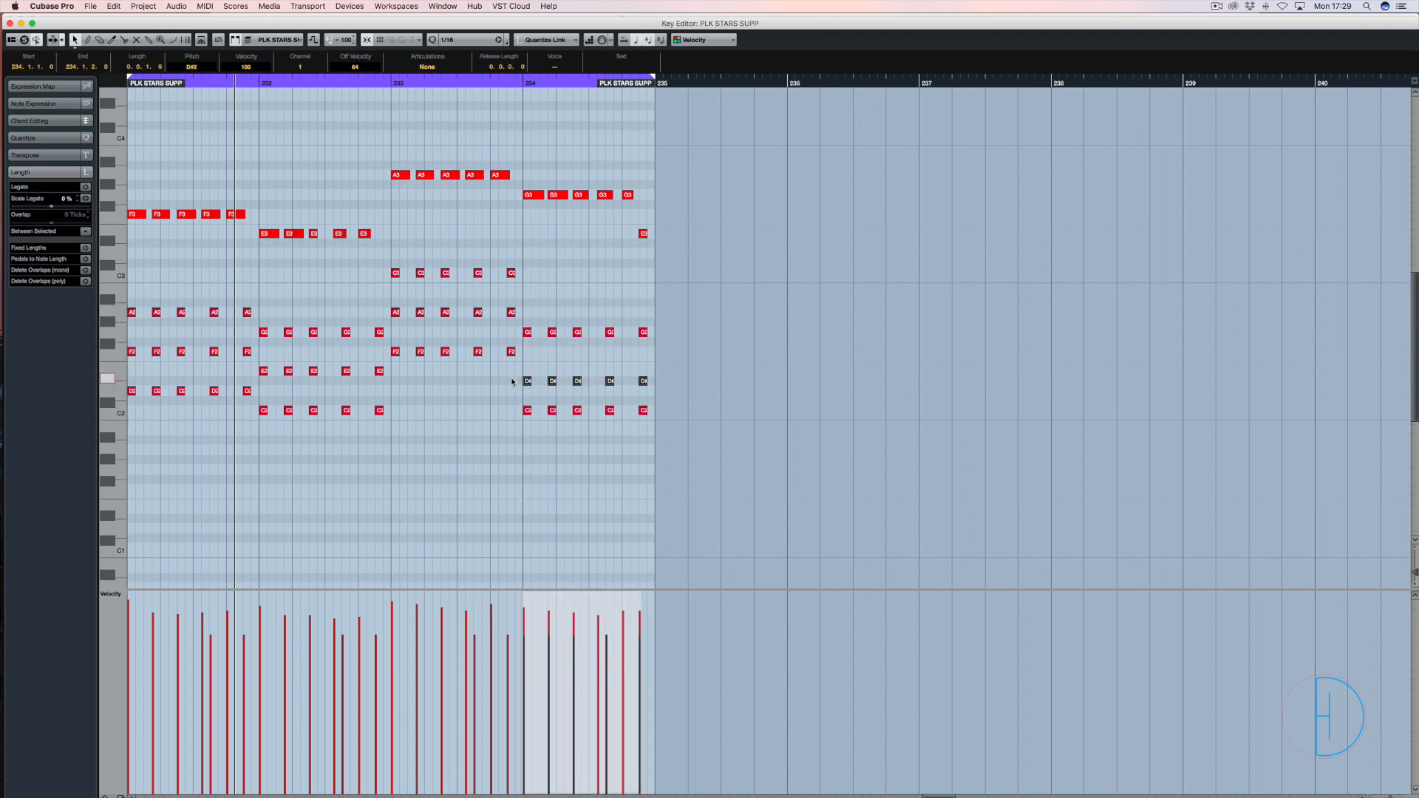
pyautogui.press('Up')
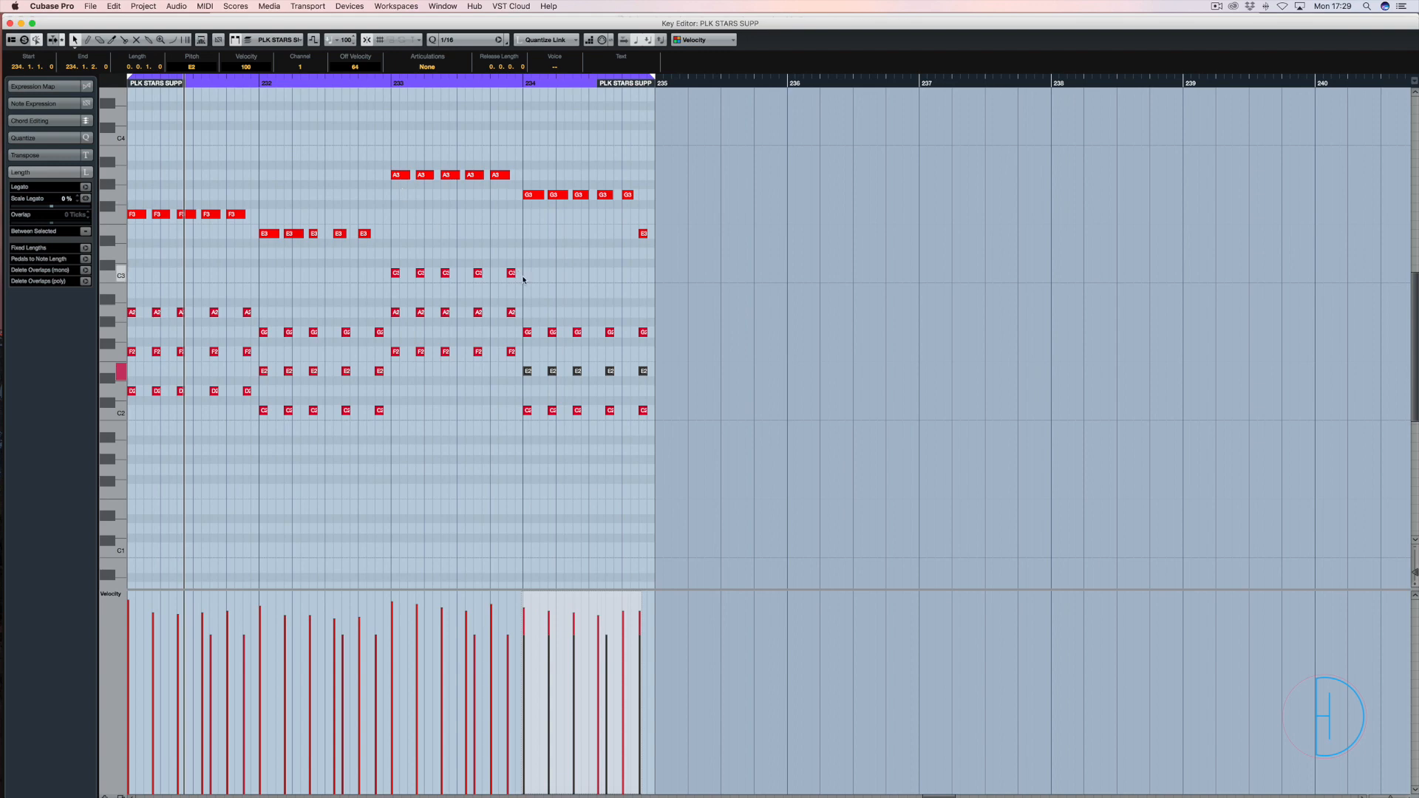
pyautogui.click(706, 486)
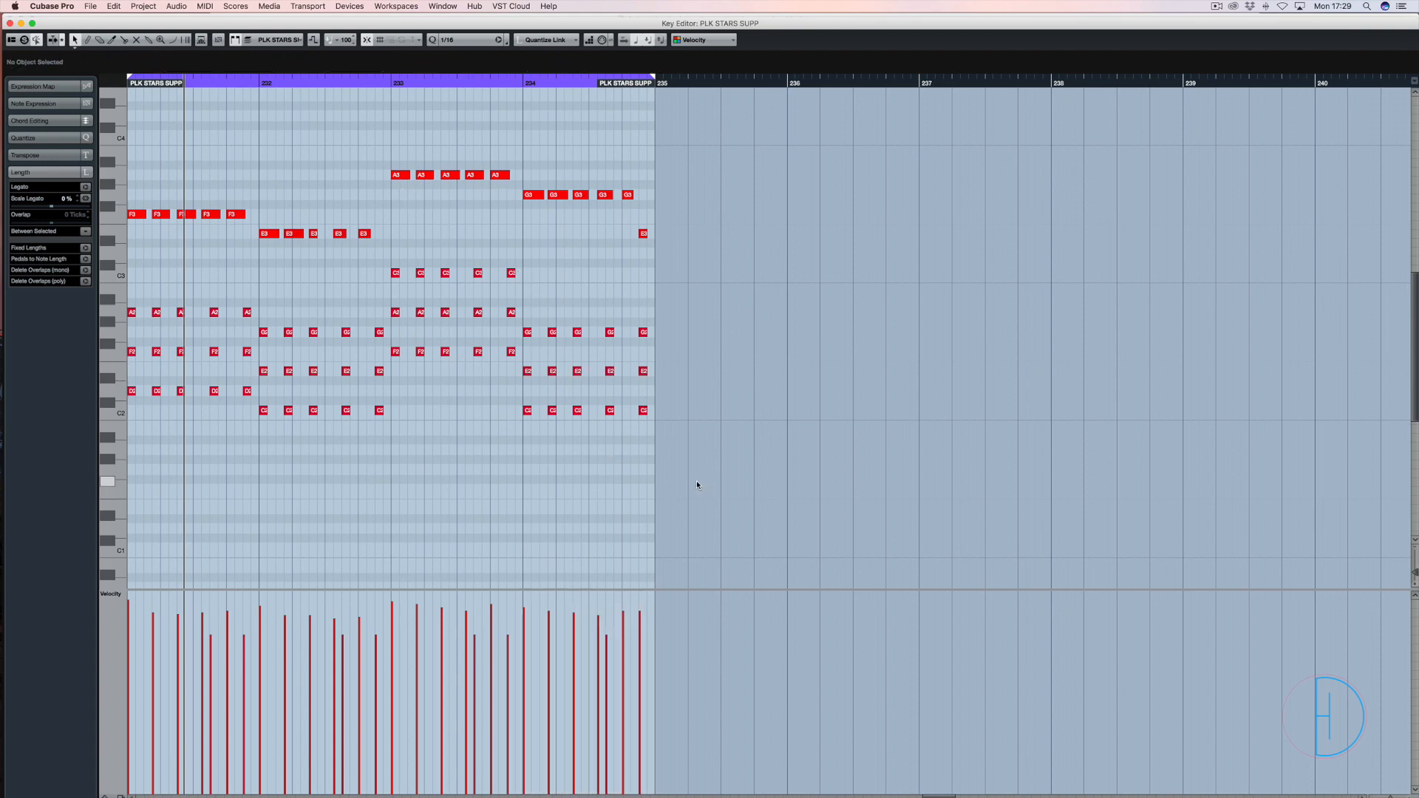
# Review the chords and related scales on the C major page in Safari, and return to the Cubase project
pyautogui.press('Return')
pyautogui.press('super+Tab')
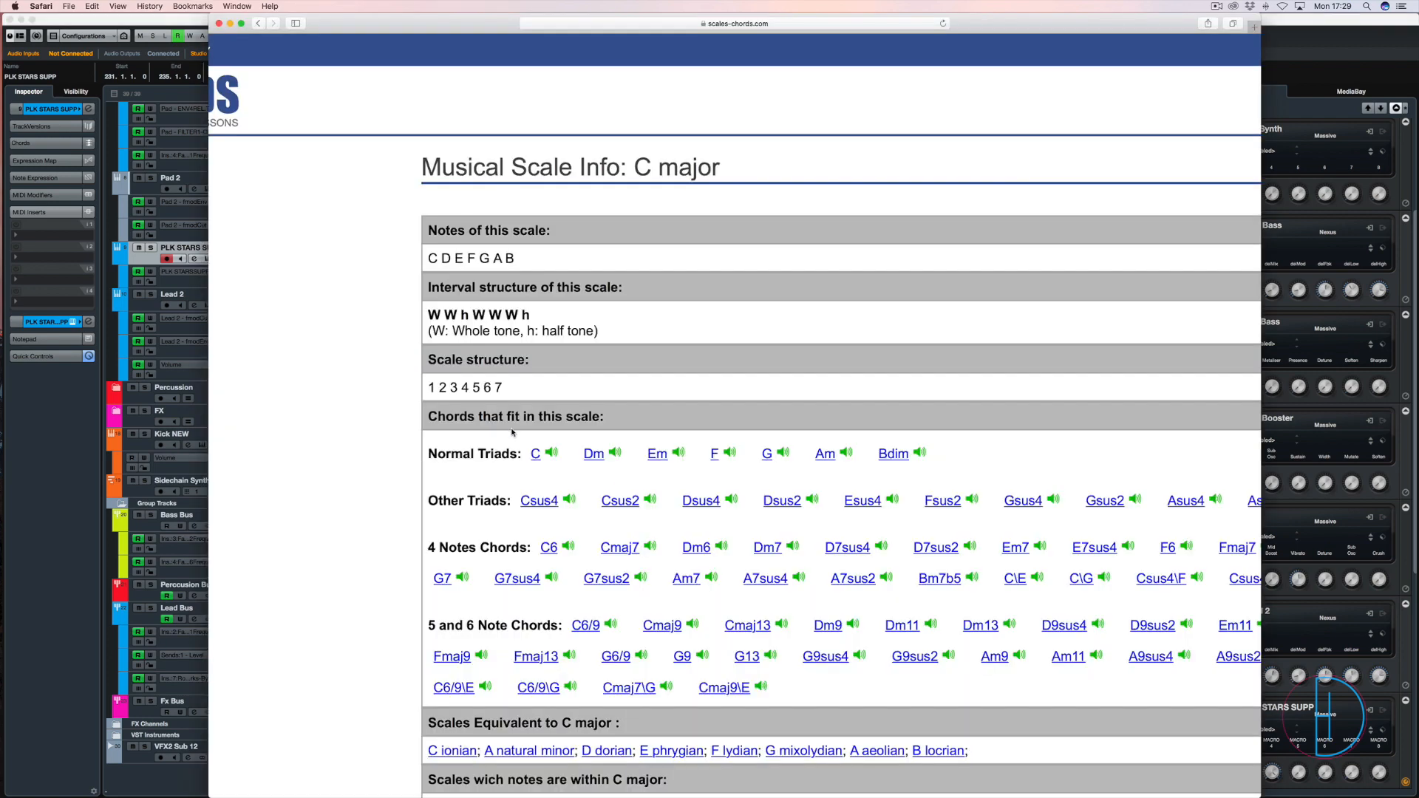
pyautogui.scroll(-2, 941, 418)
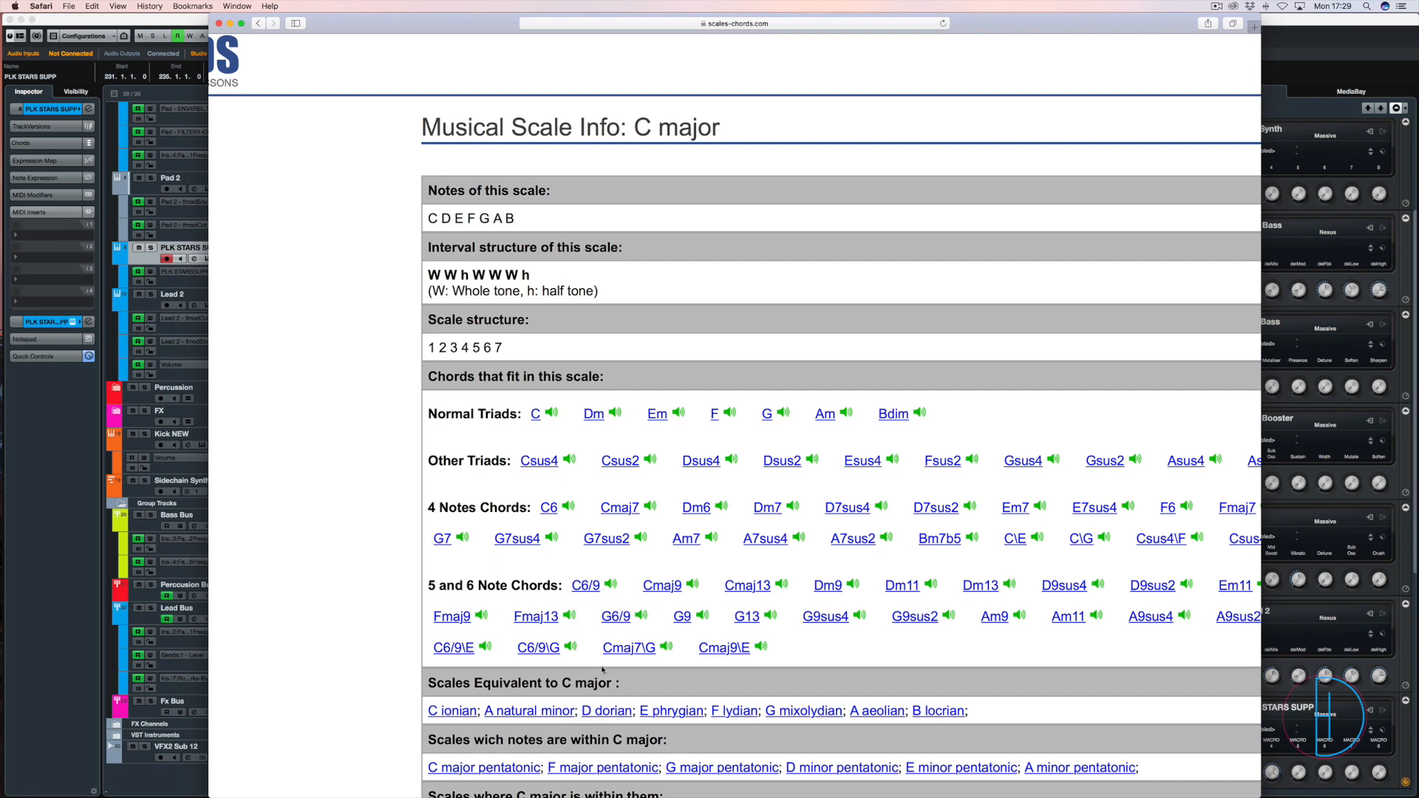
pyautogui.scroll(-2, 602, 670)
pyautogui.scroll(3, 605, 673)
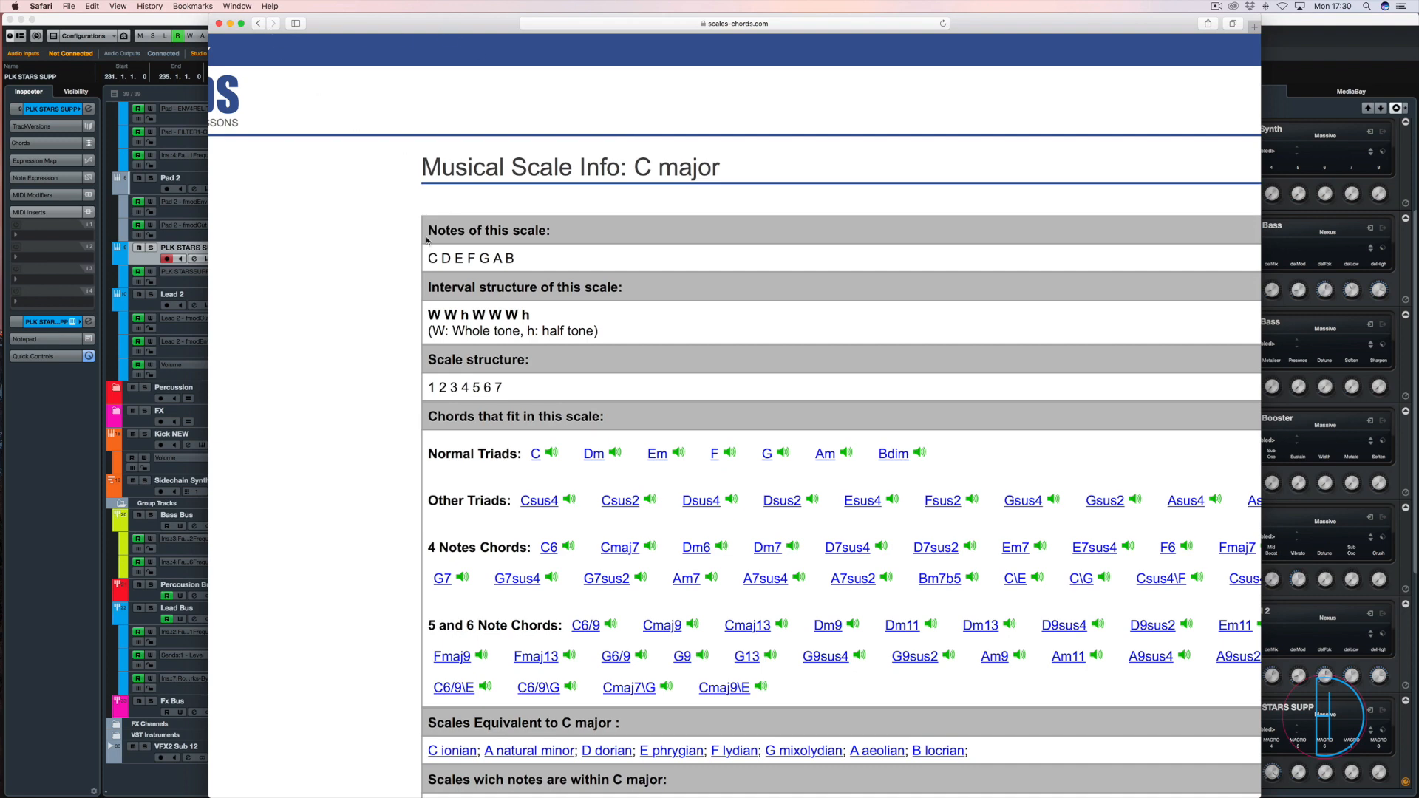
pyautogui.click(72, 418)
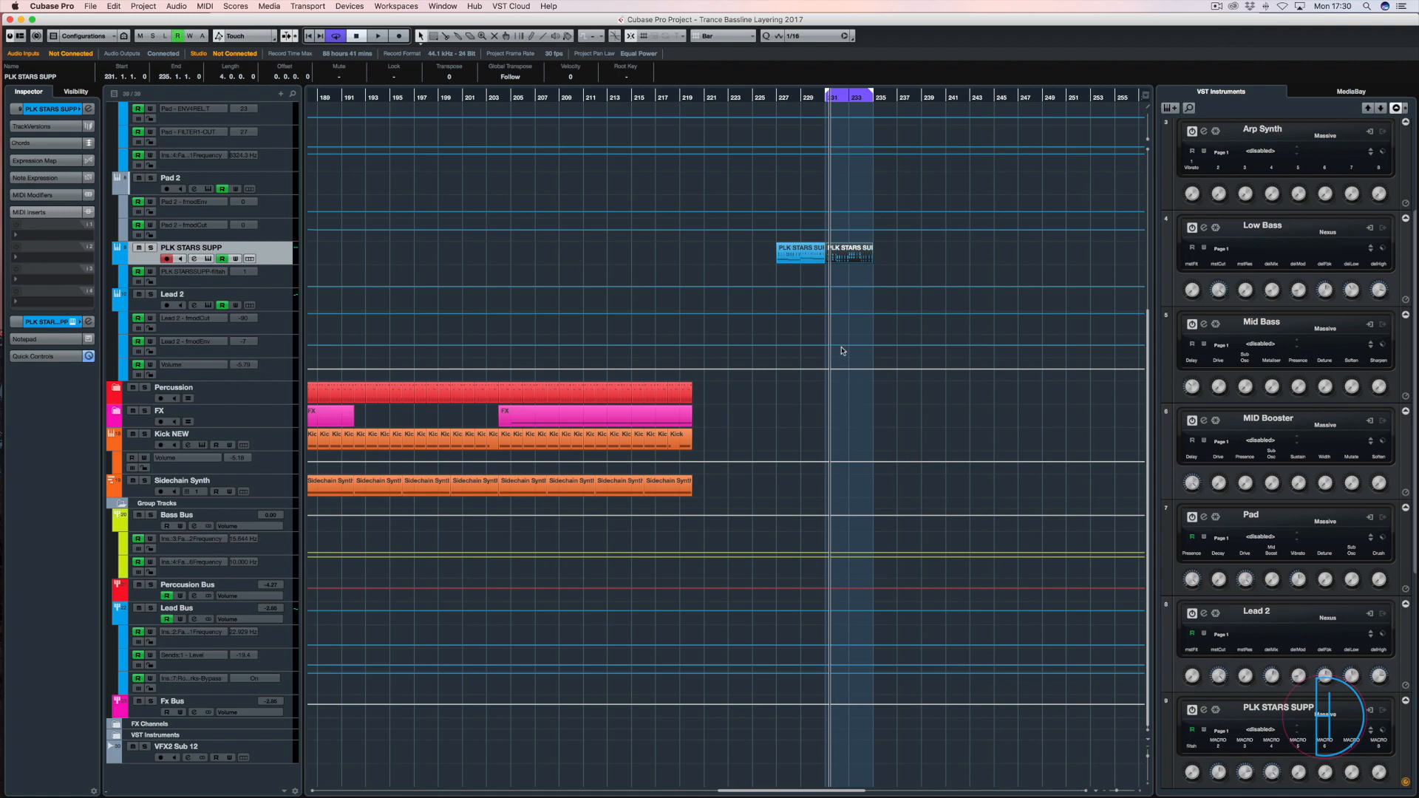
pyautogui.press('Return')
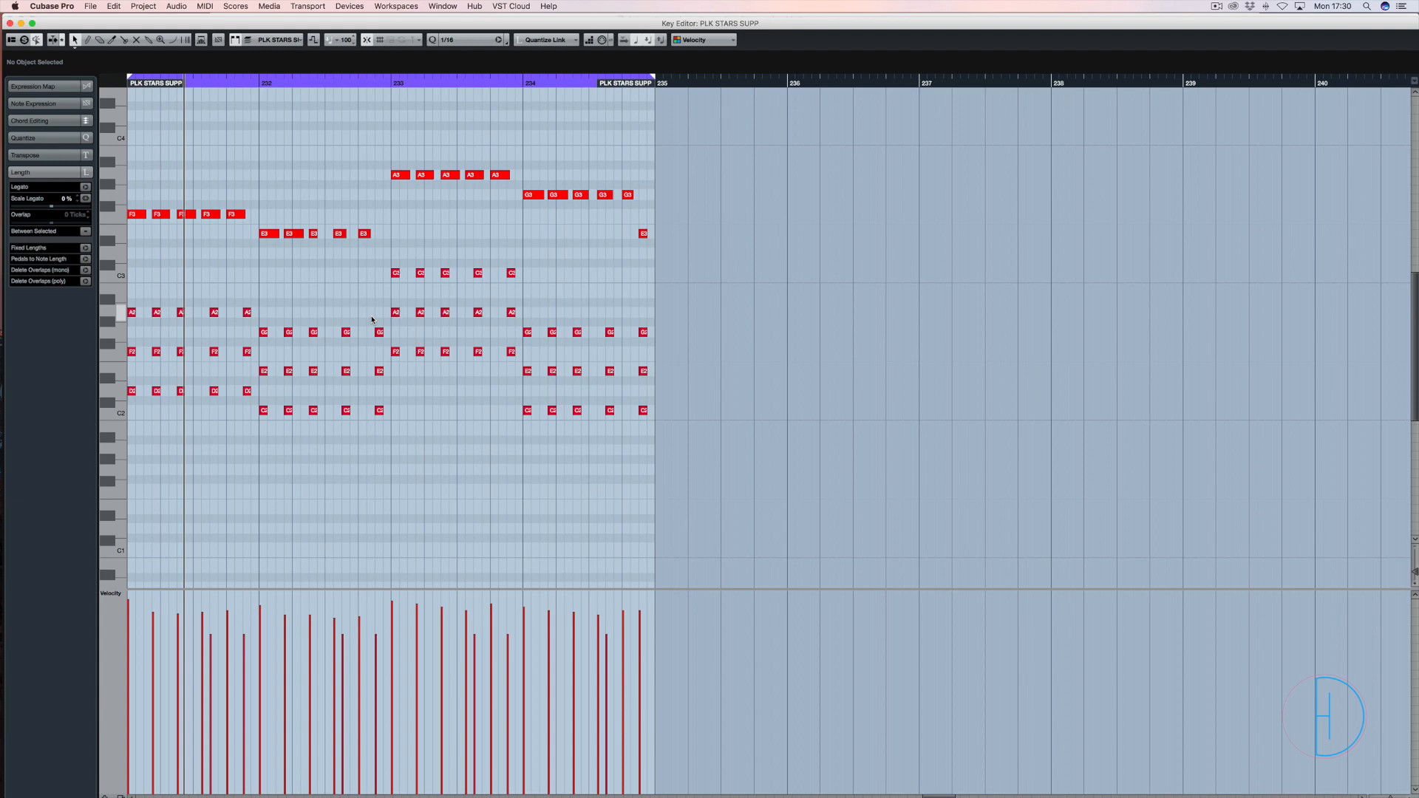
pyautogui.press('Escape')
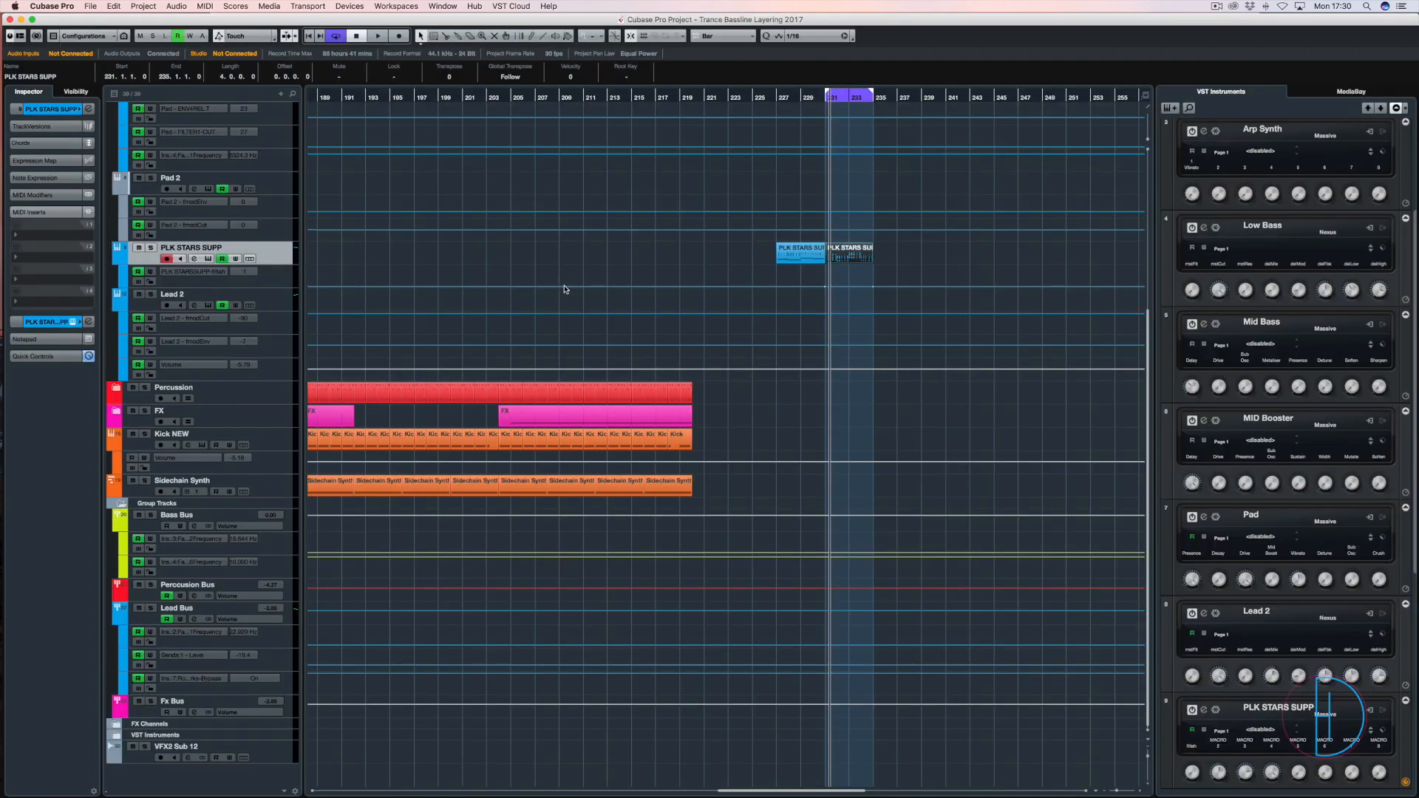
# Open both PLK STARS SUPP parts together in the Key Editor, compare their chords and close the editor
pyautogui.press('g')
pyautogui.press('g')
pyautogui.press('g')
pyautogui.press('g')
pyautogui.press('g')
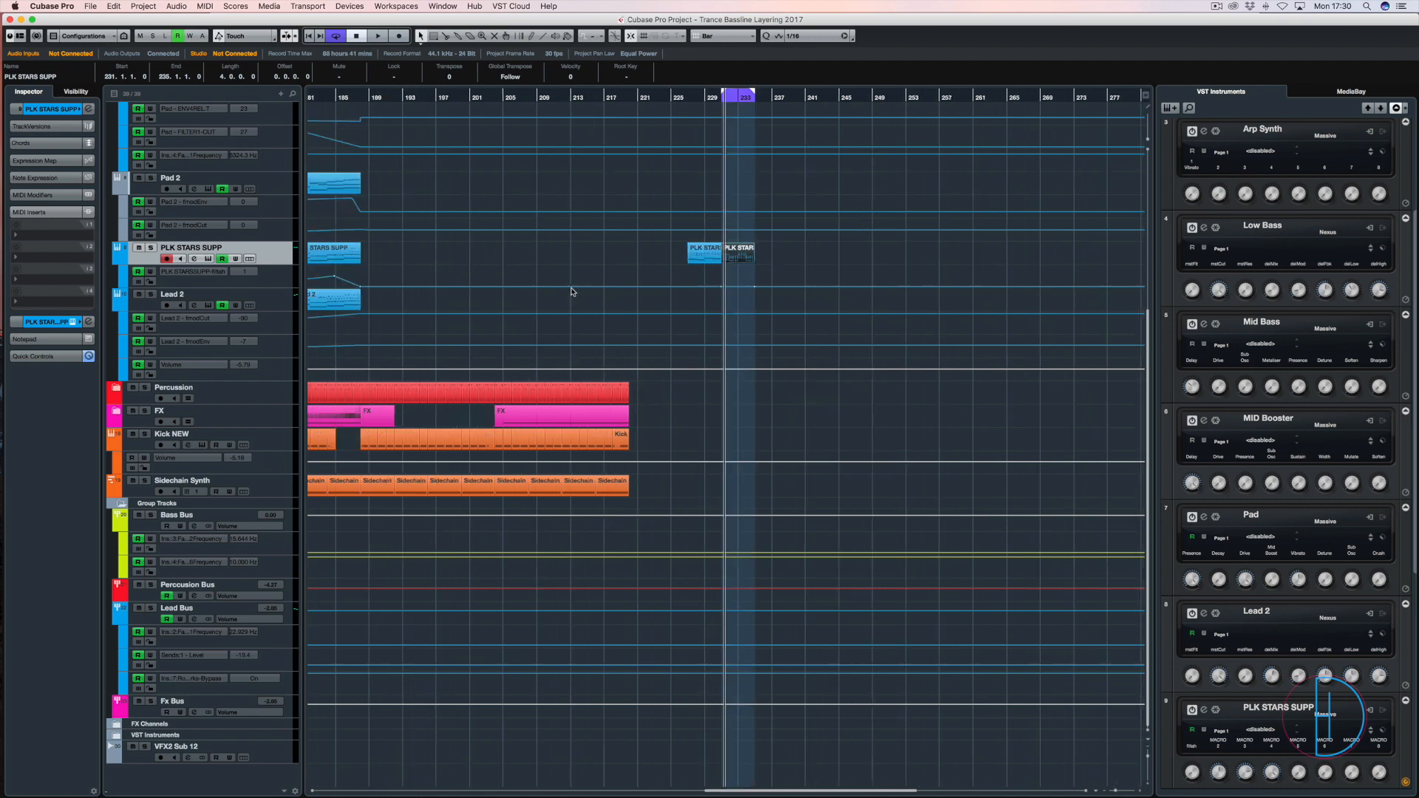
pyautogui.moveTo(764, 244); pyautogui.dragTo(702, 250)
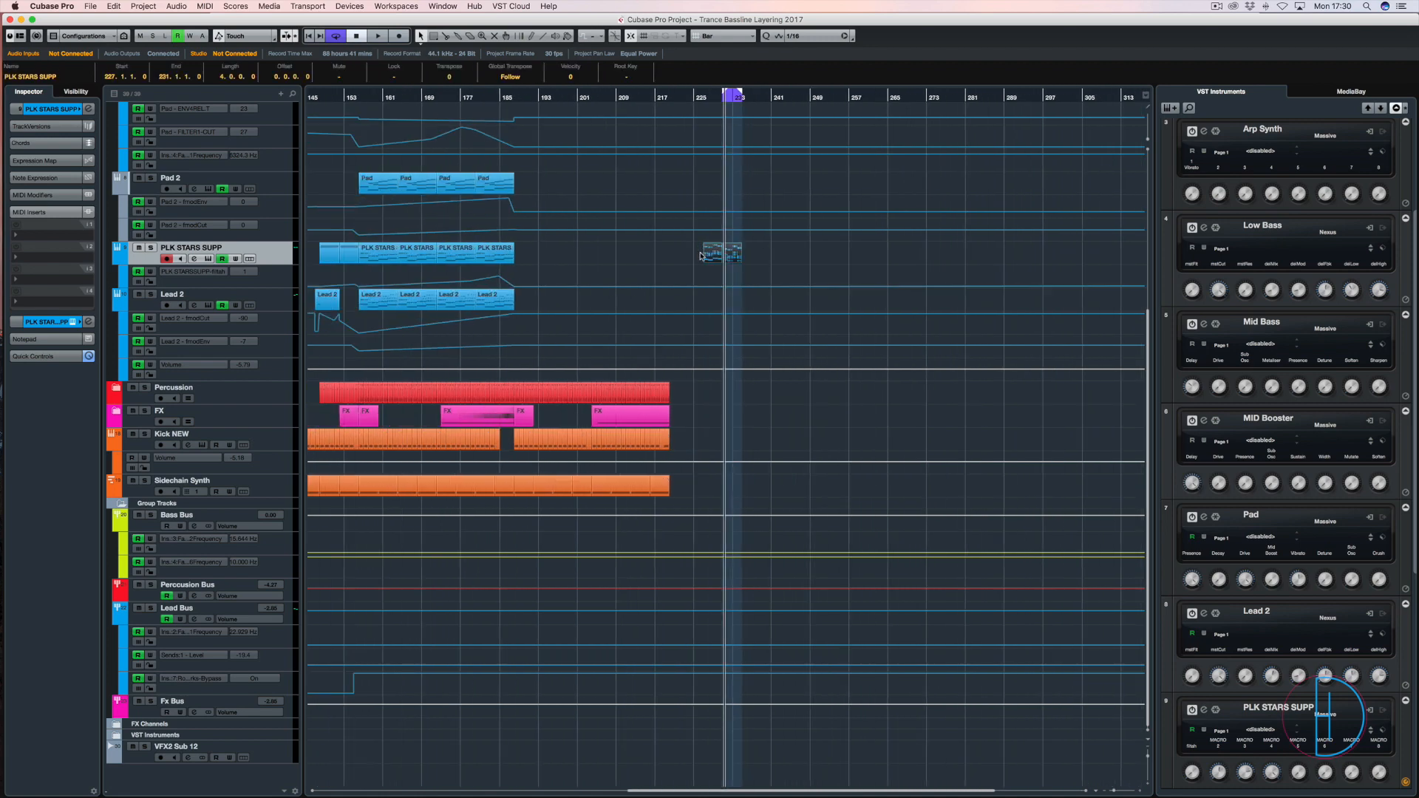
pyautogui.doubleClick(702, 251)
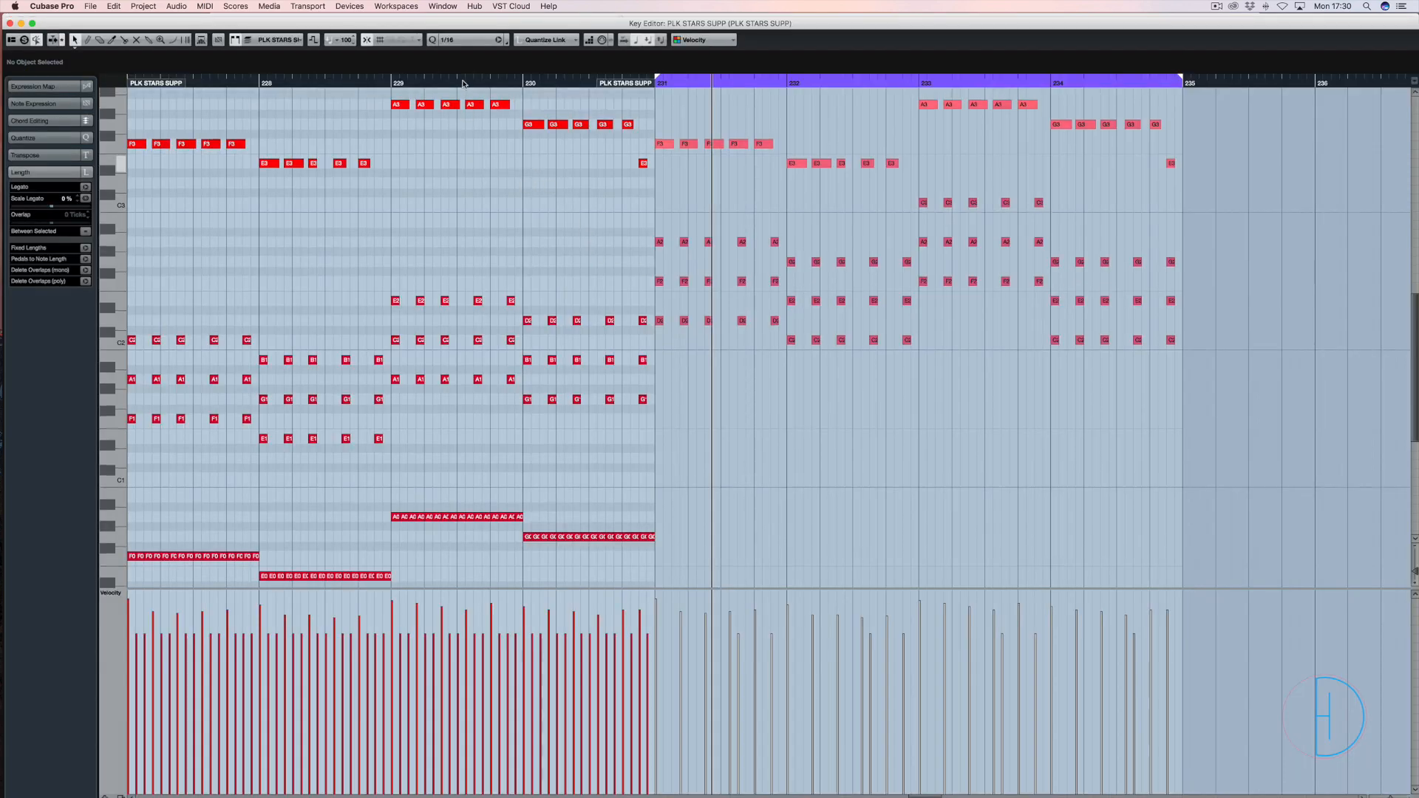
pyautogui.scroll(4, 493, 167)
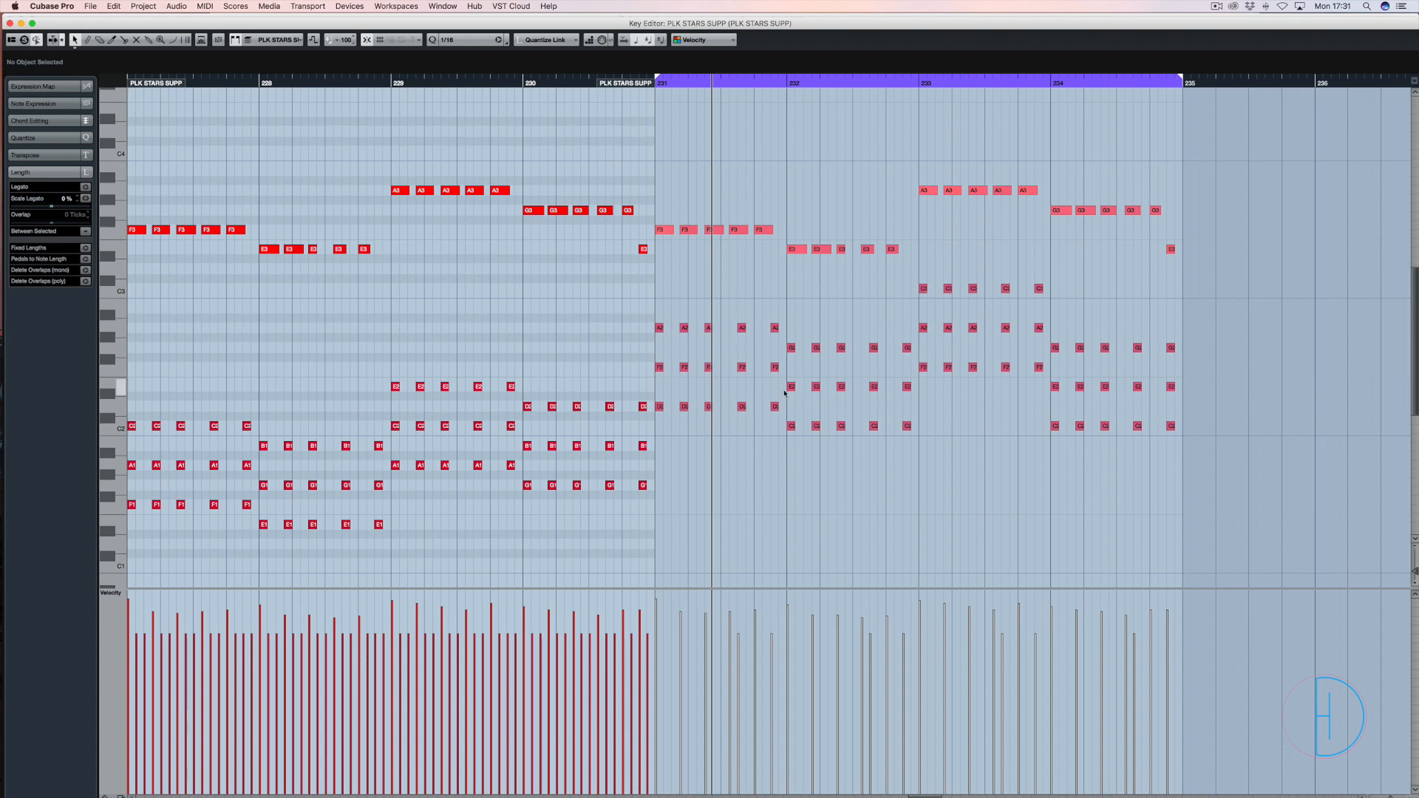
pyautogui.press('Return')
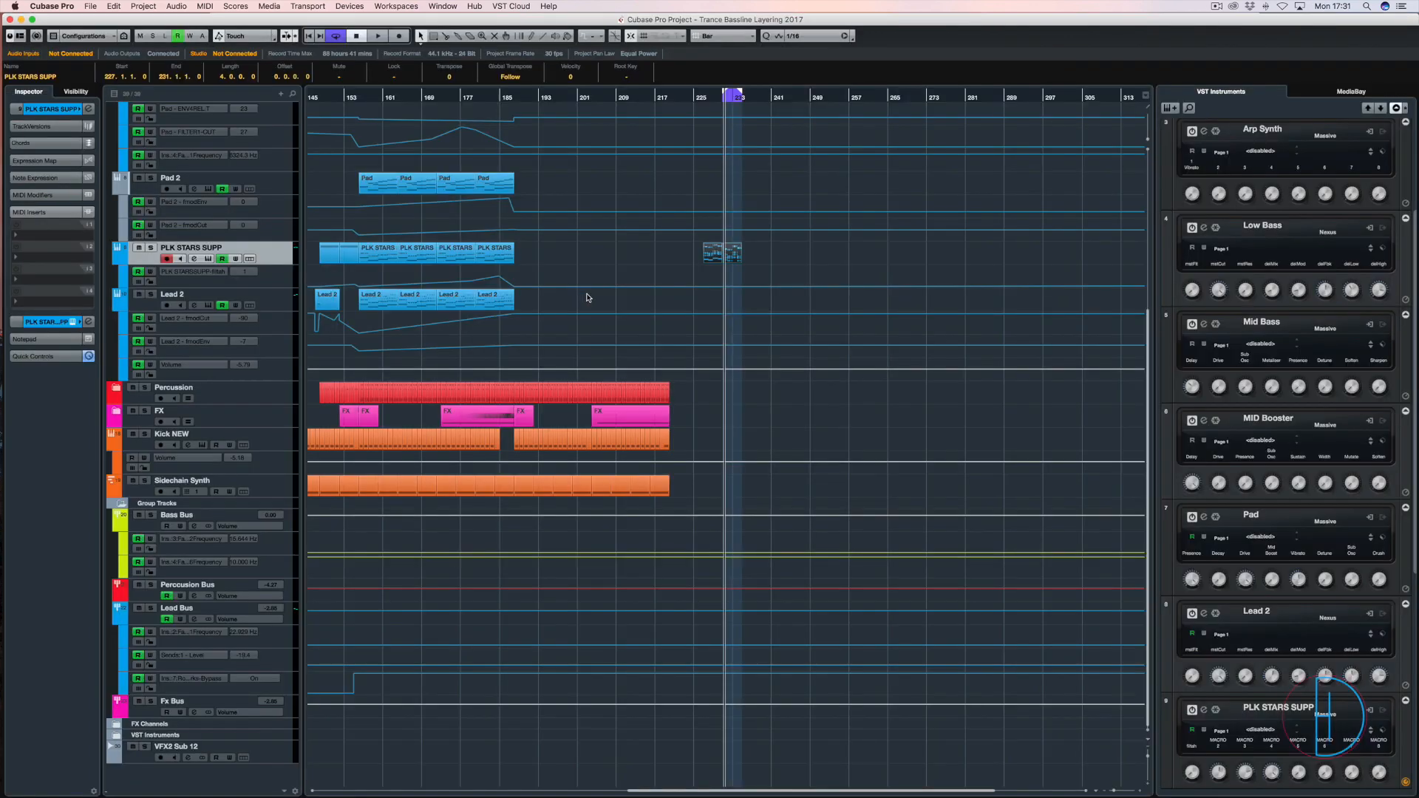